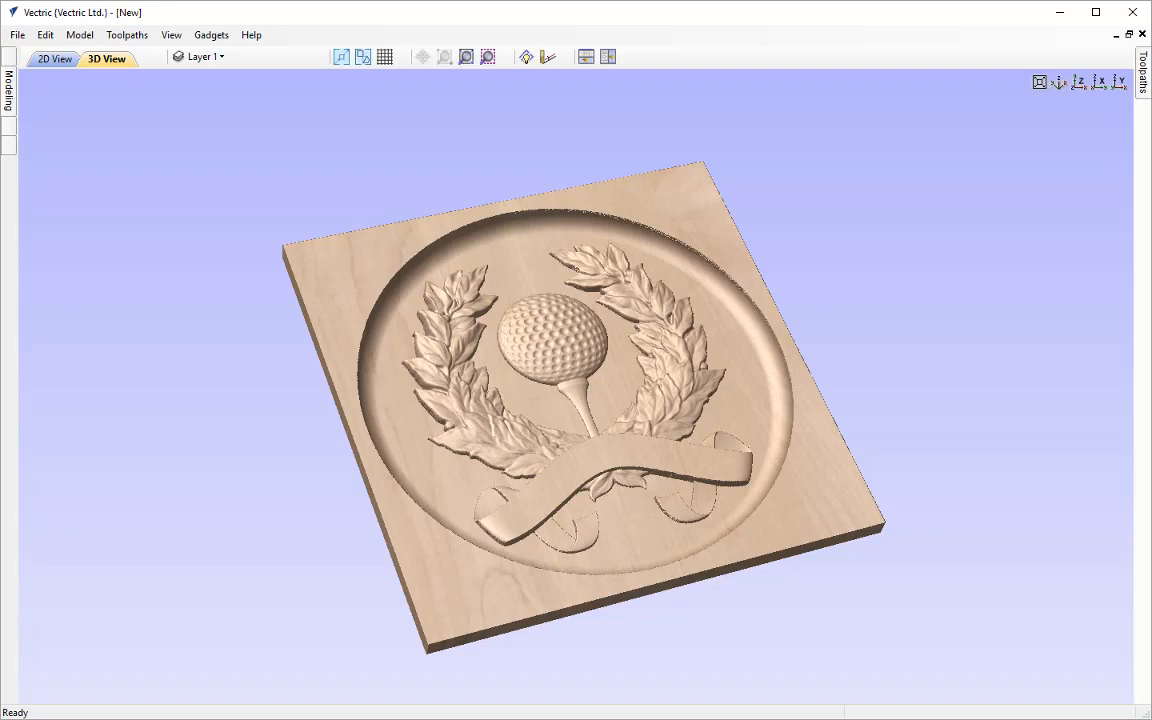
- Close the current job without saving its changes and start a new file
click(17, 35)
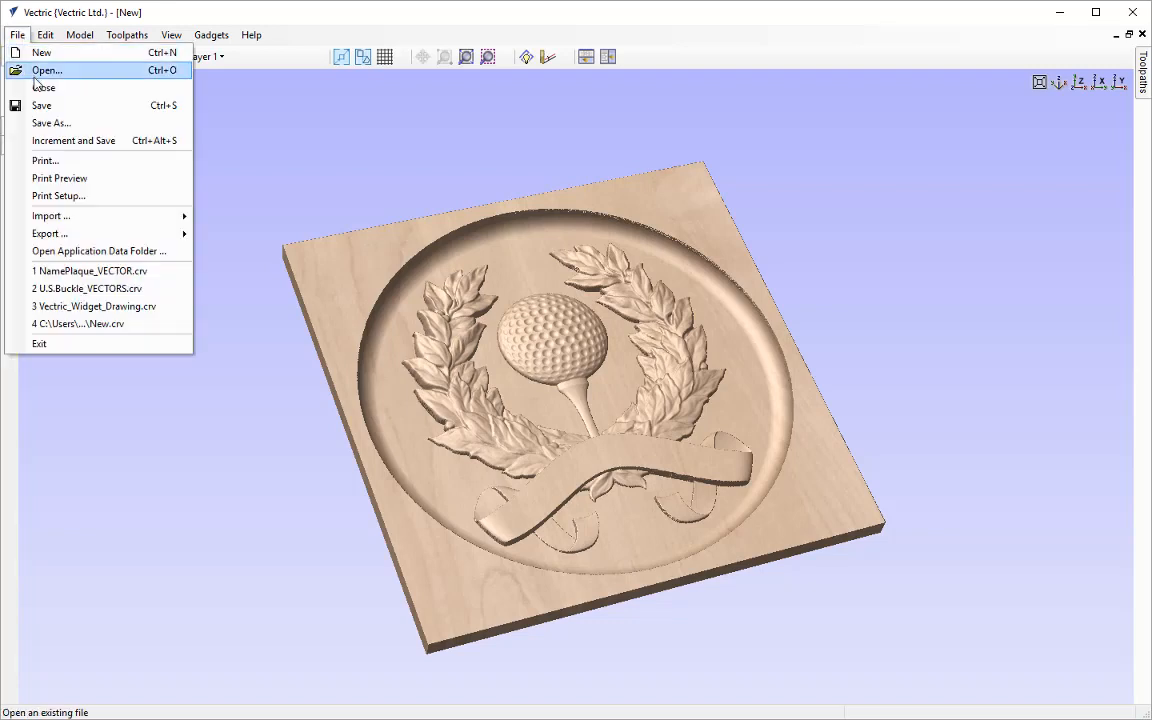
click(41, 94)
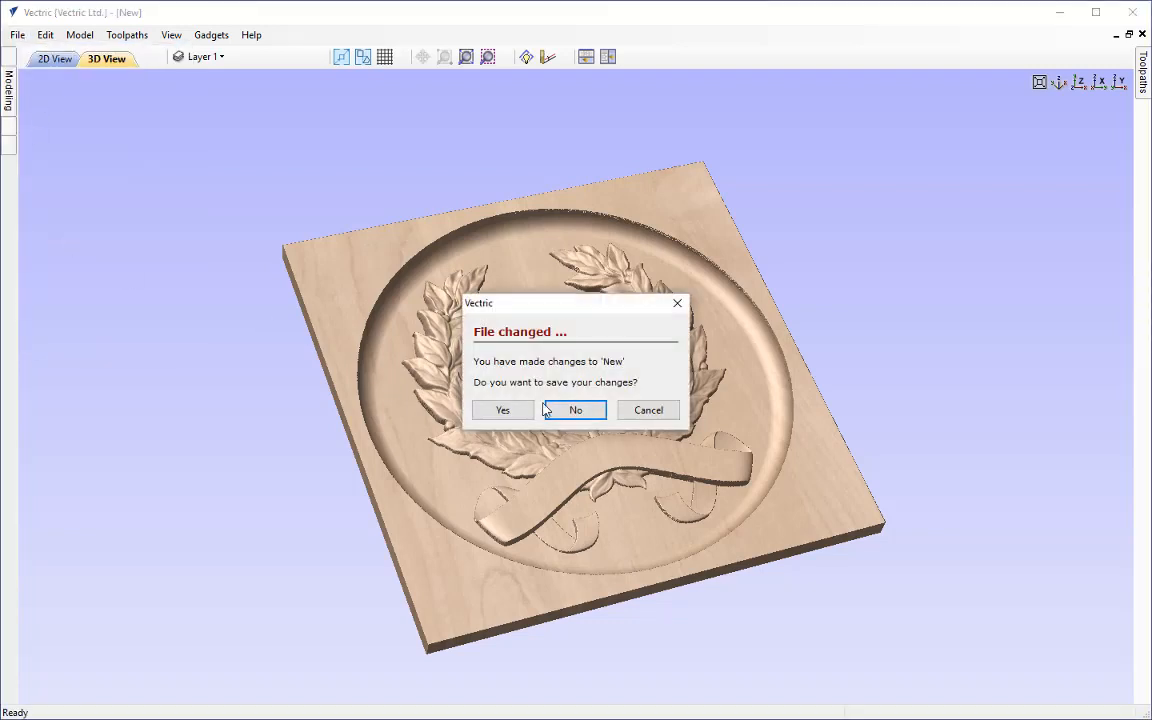
click(570, 410)
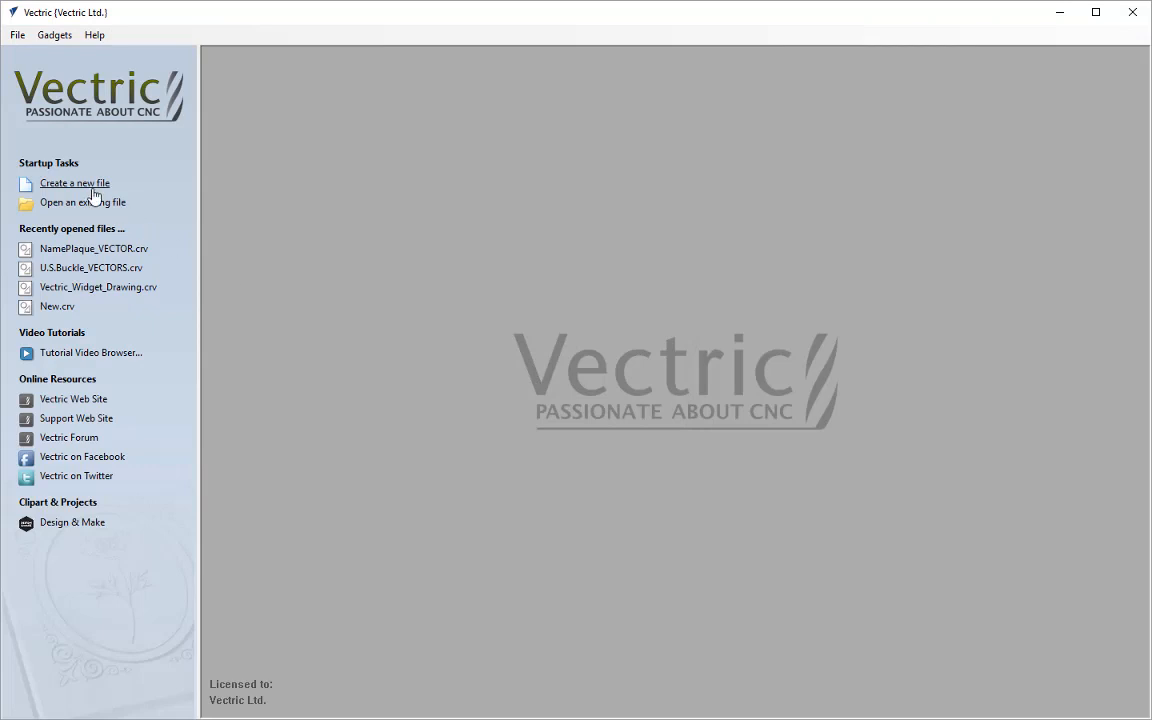
click(75, 184)
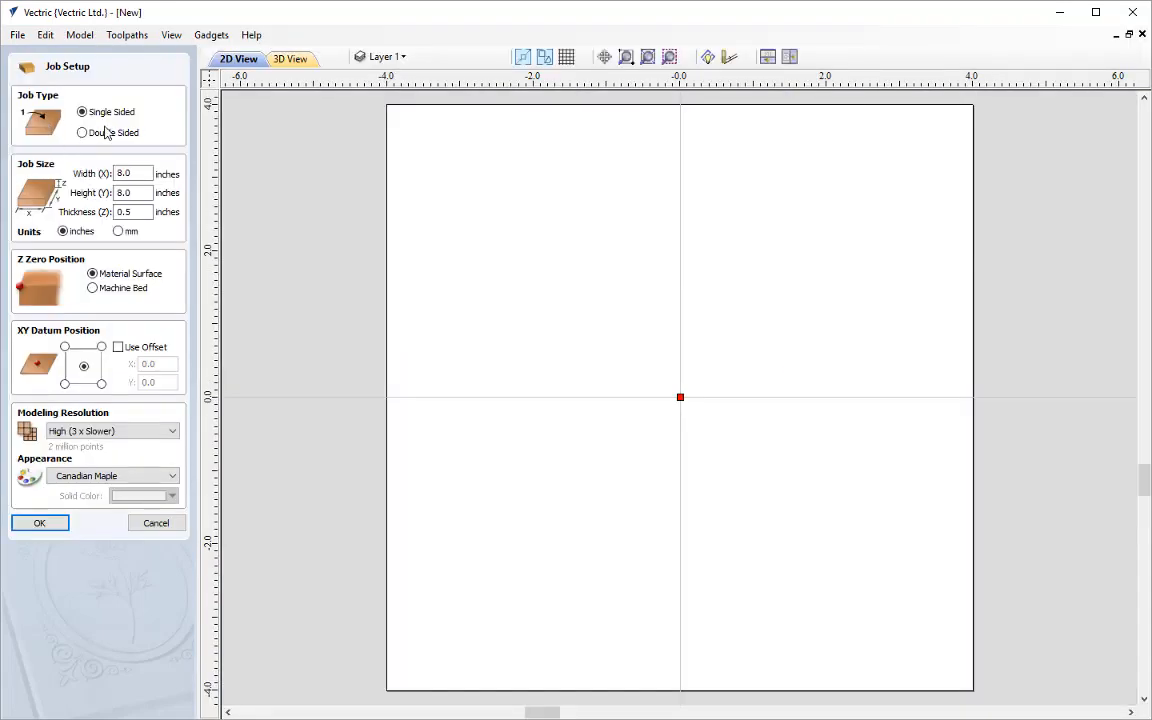
- Set up a single-sided job 8 inches wide, 8 inches high and 0.5 inches thick, with High (3 x Slower) modeling resolution
double_click(145, 173)
text(8)
click(145, 192)
double_click(145, 192)
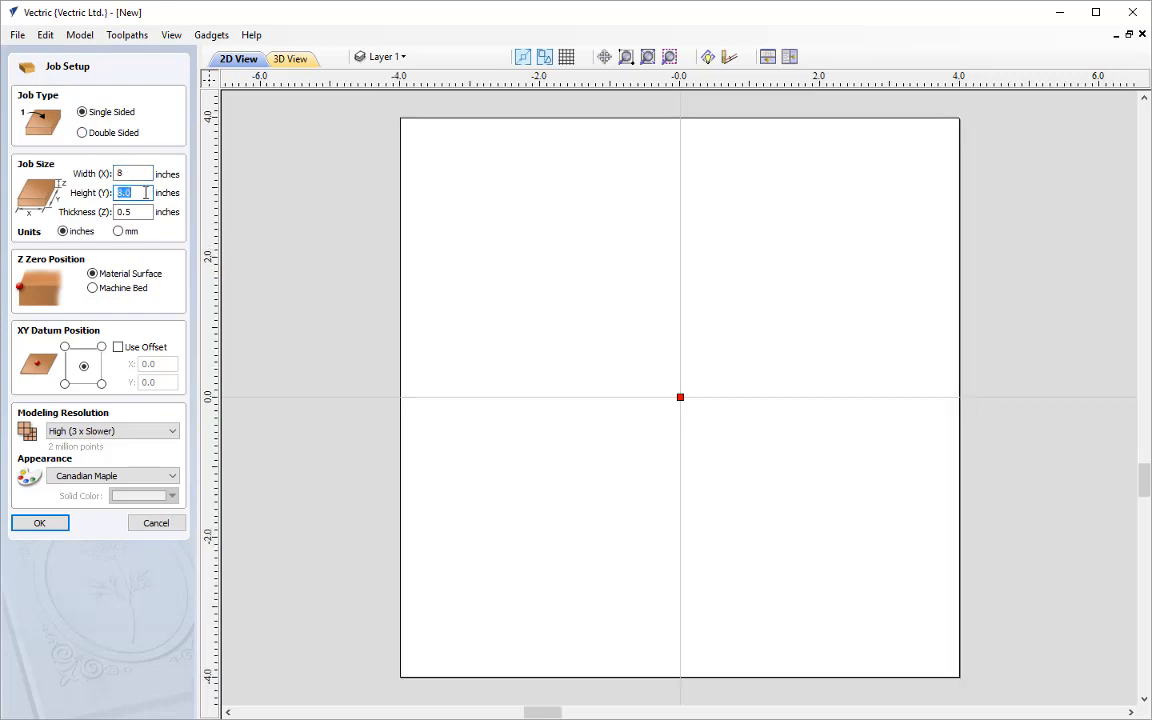
text(8)
double_click(146, 212)
text(0.5)
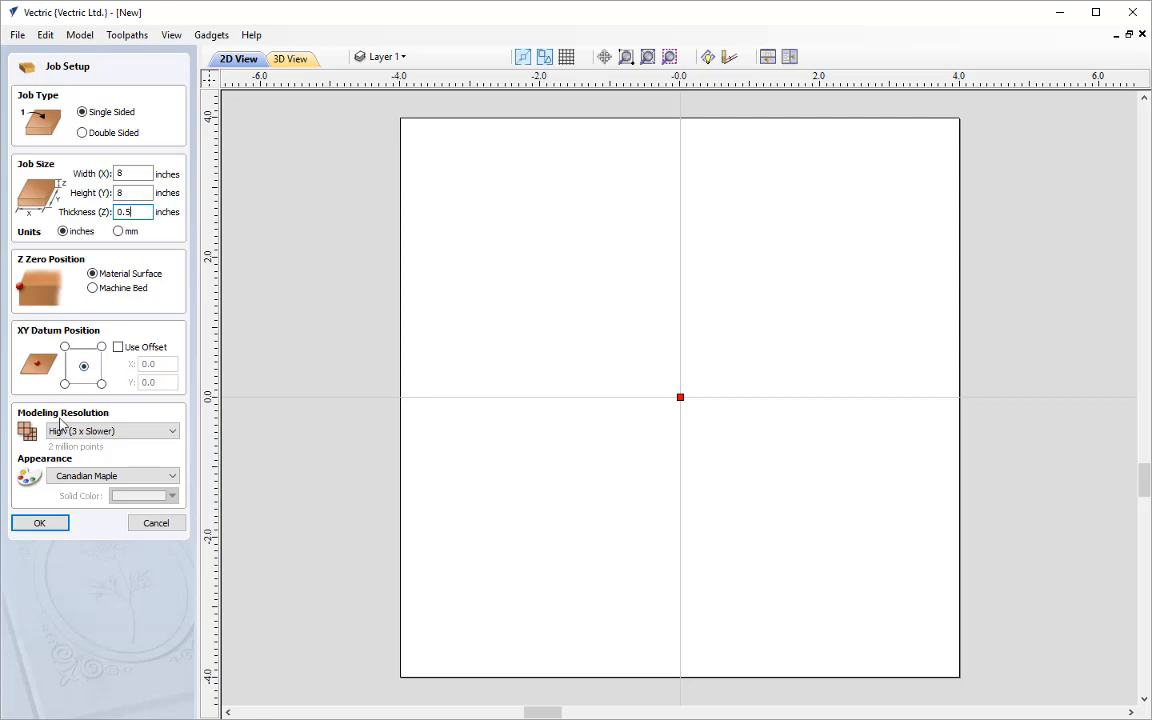
click(114, 432)
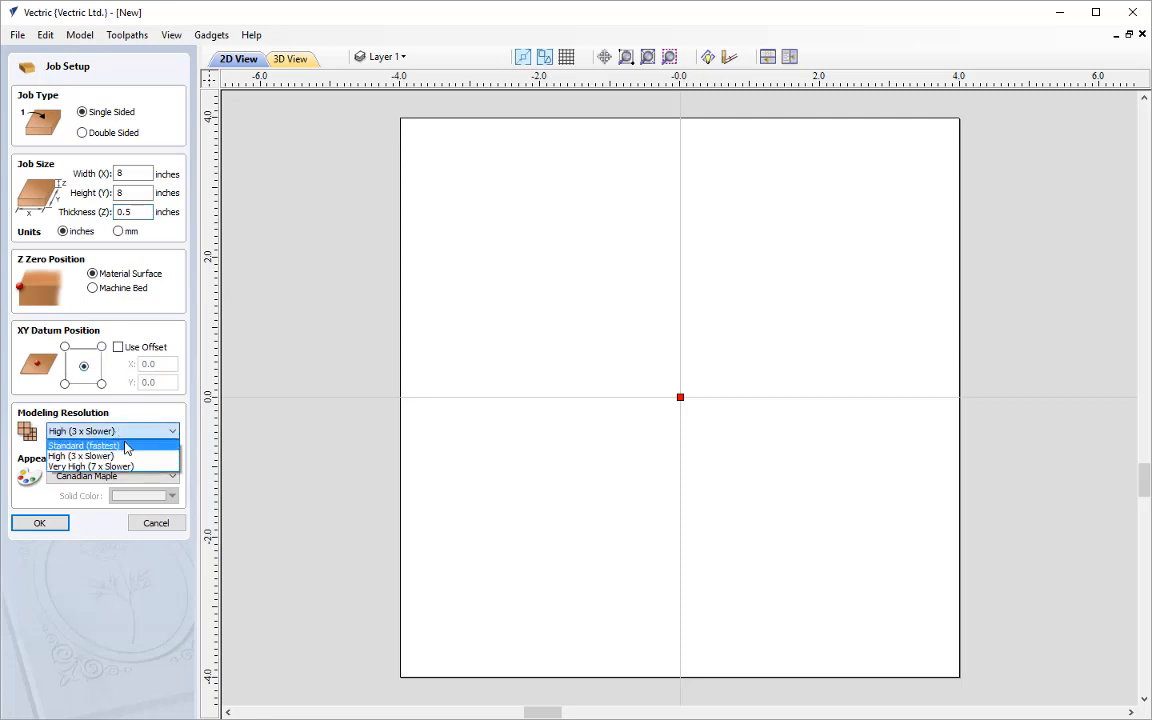
click(138, 458)
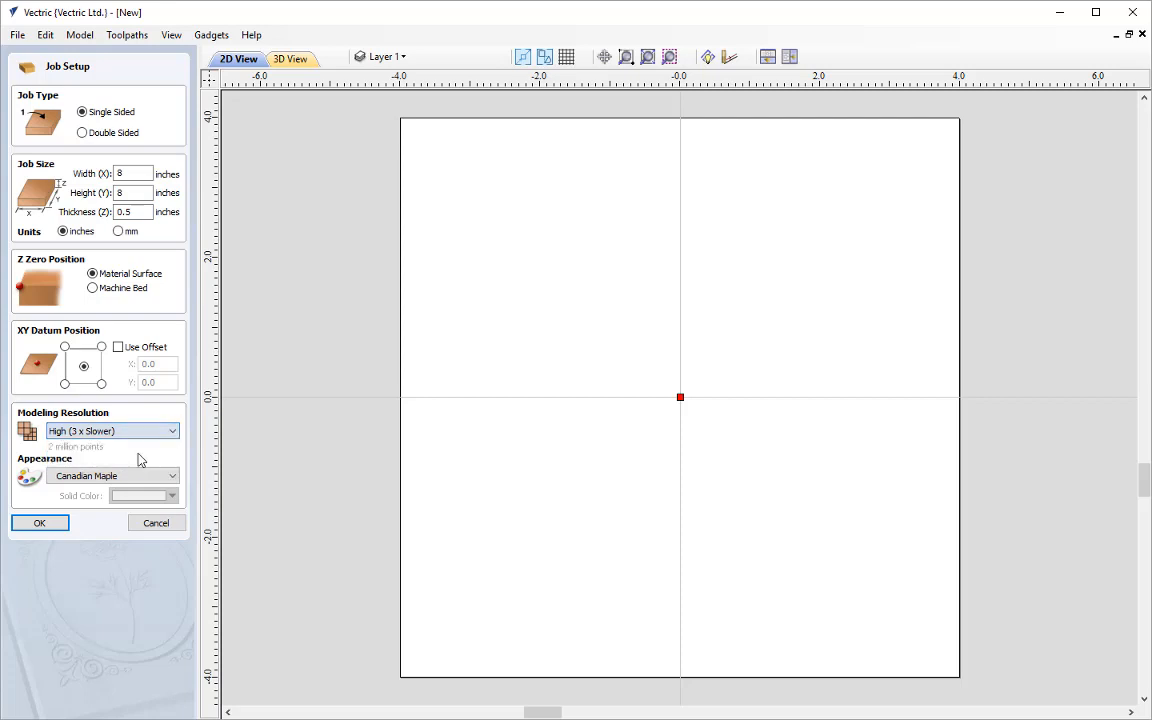
click(48, 526)
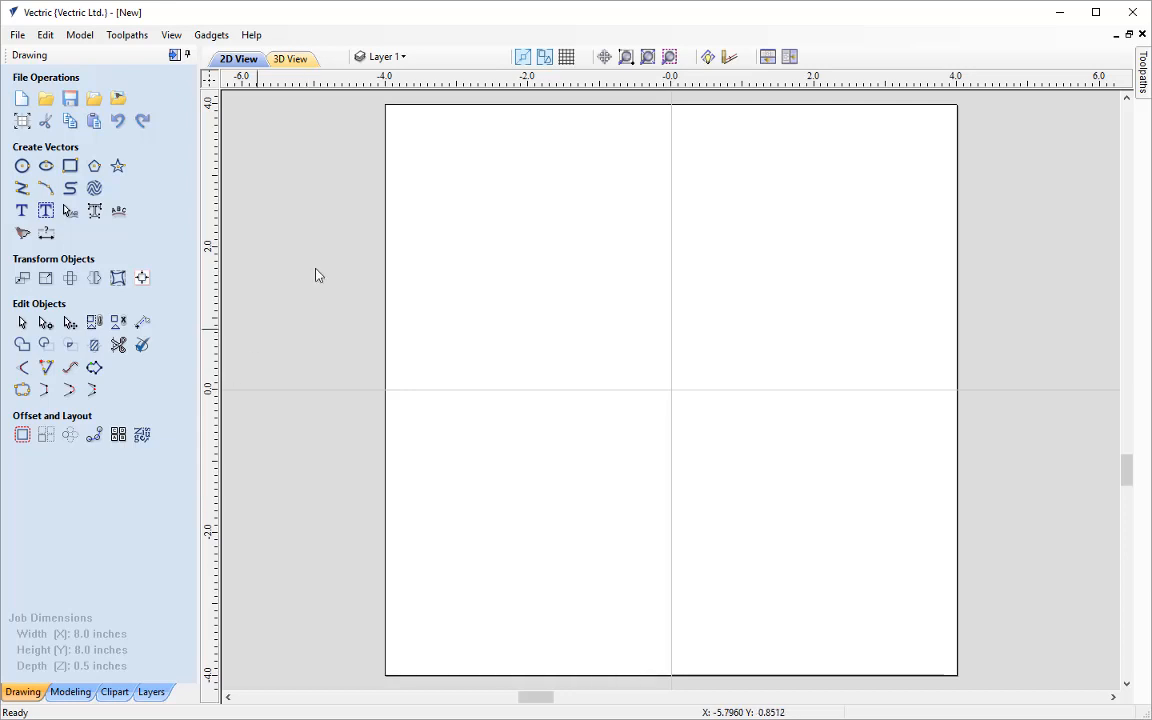
- Import the bitmap GolfAwardSketch.JPG from the Golf_Award_FILES folder into the 2D view
click(116, 104)
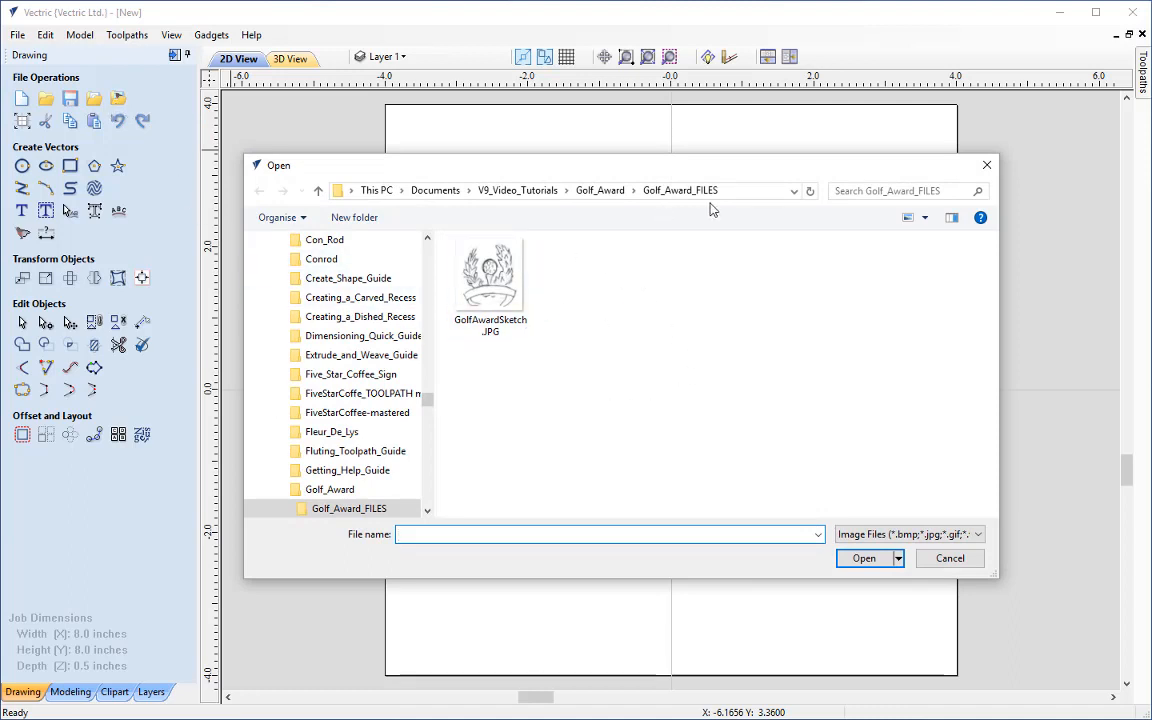
click(514, 297)
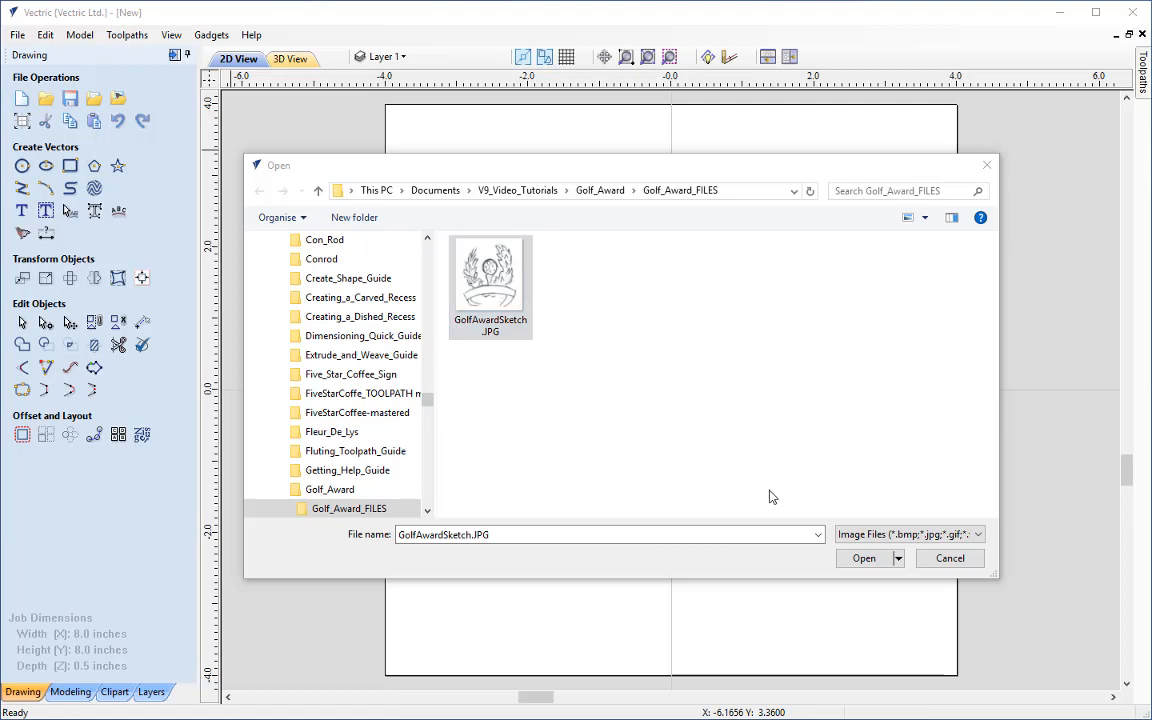
click(866, 560)
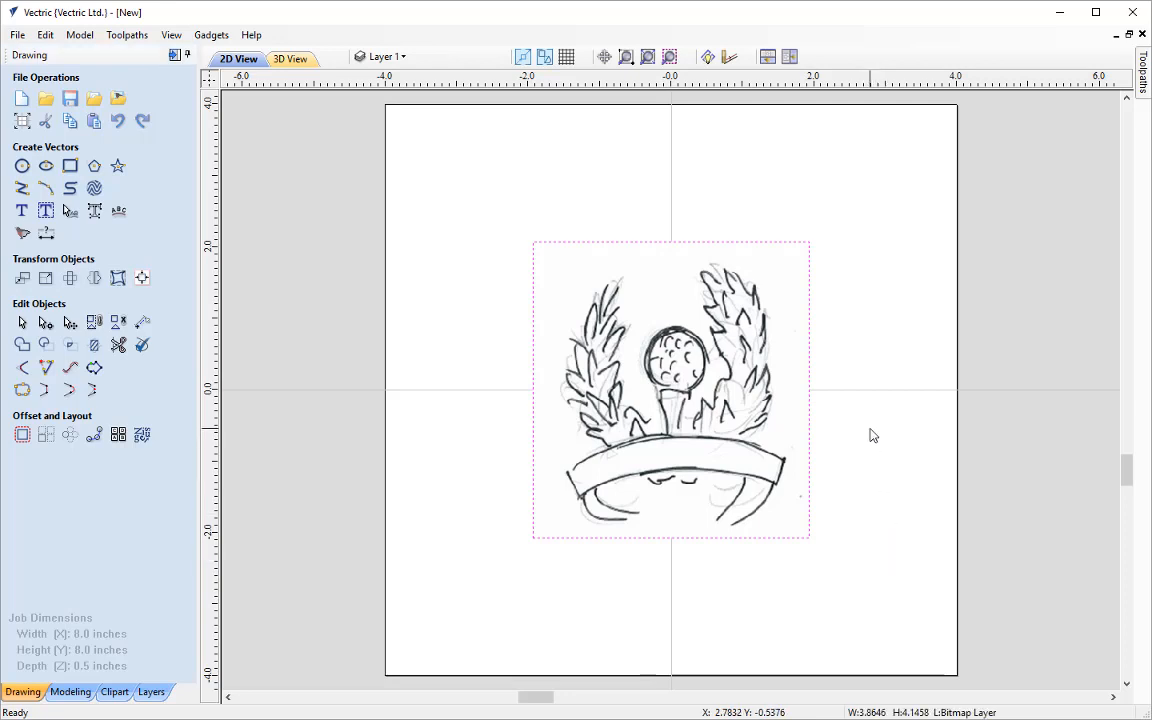
- Resize the imported sketch proportionally to a width of 6 inches
click(44, 282)
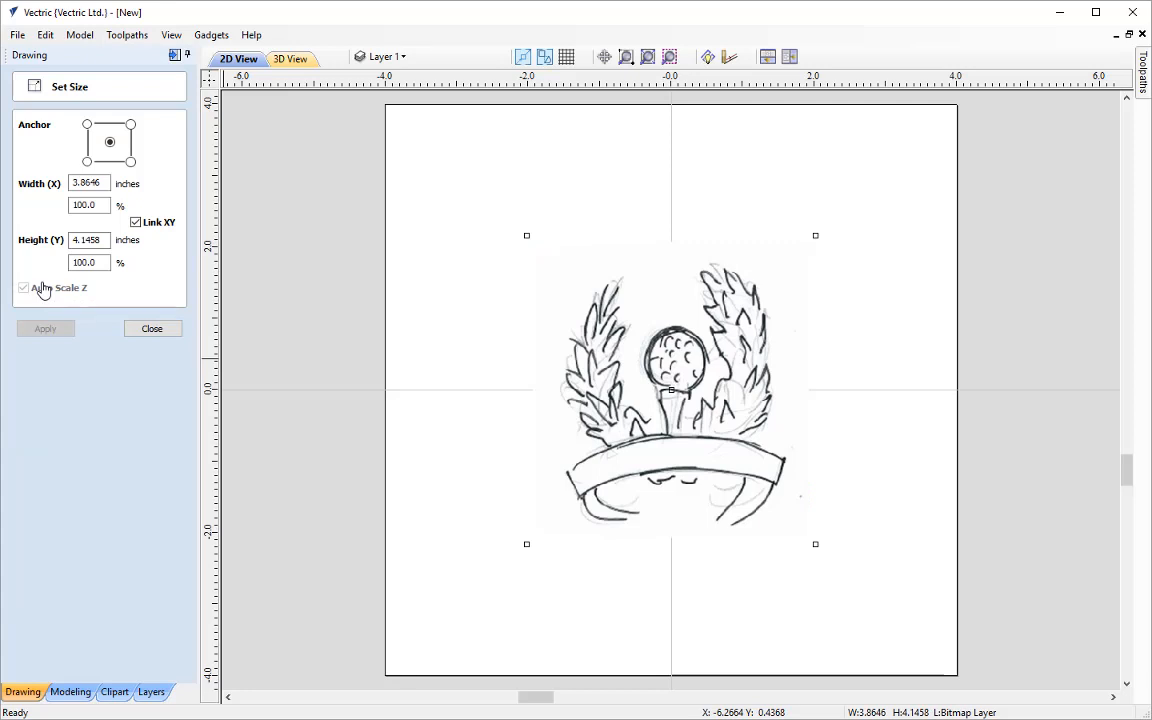
click(88, 183)
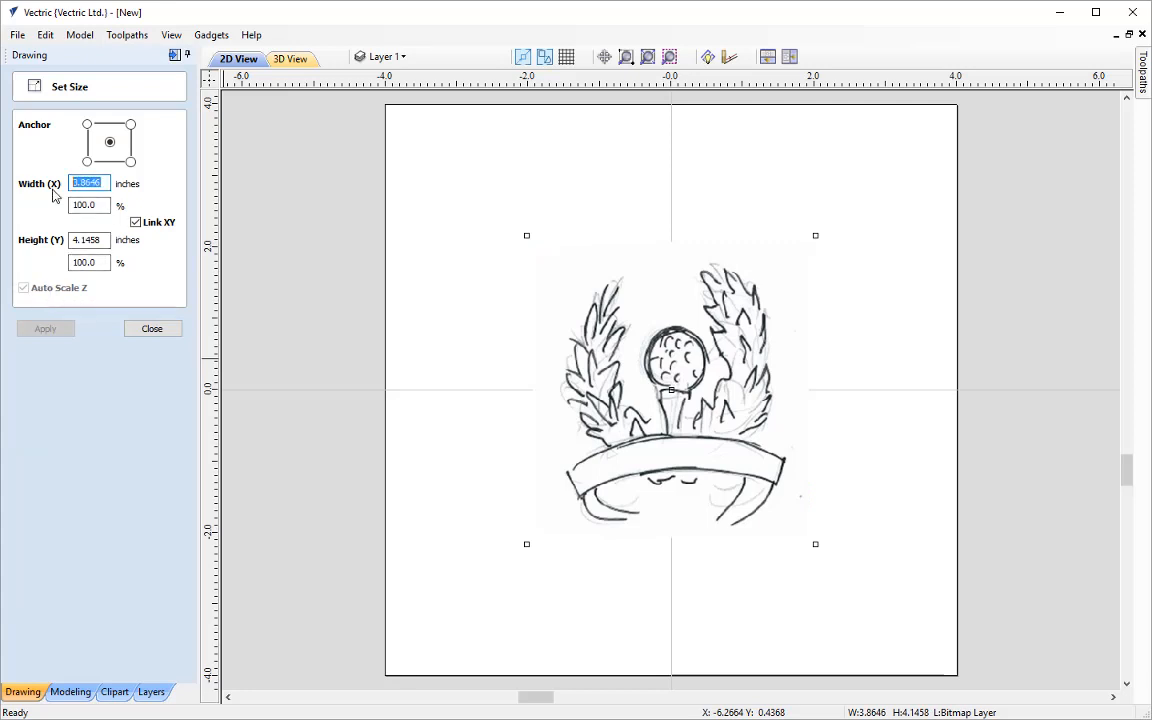
text(6)
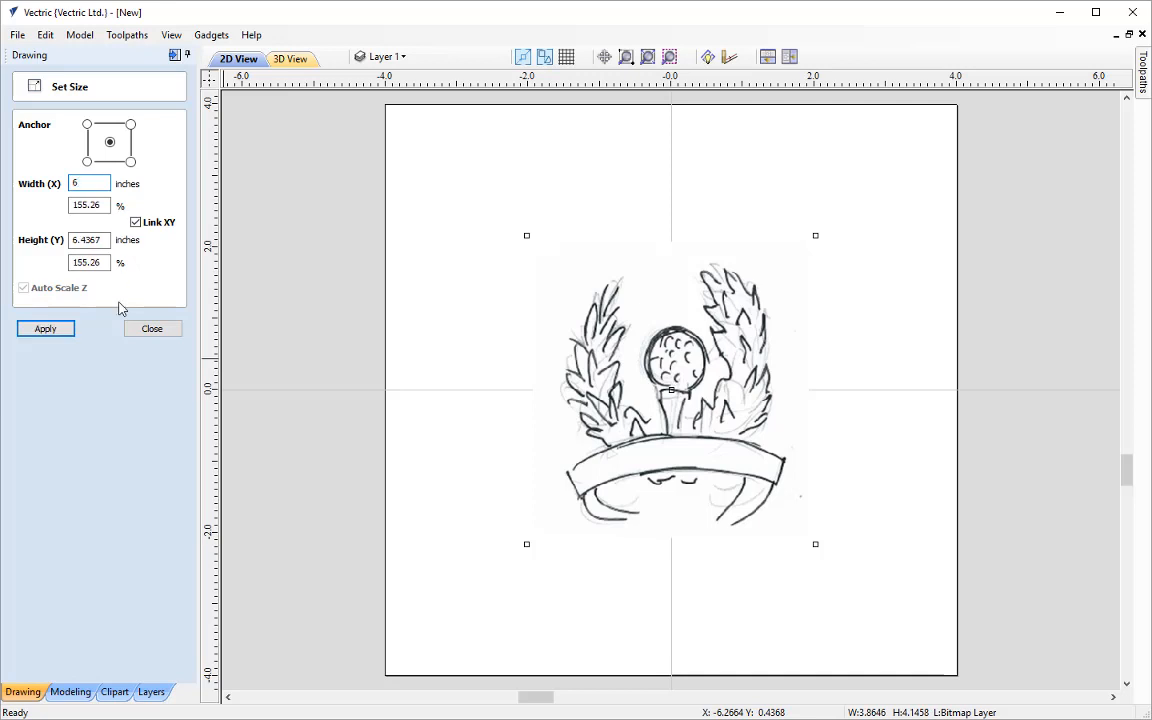
click(37, 329)
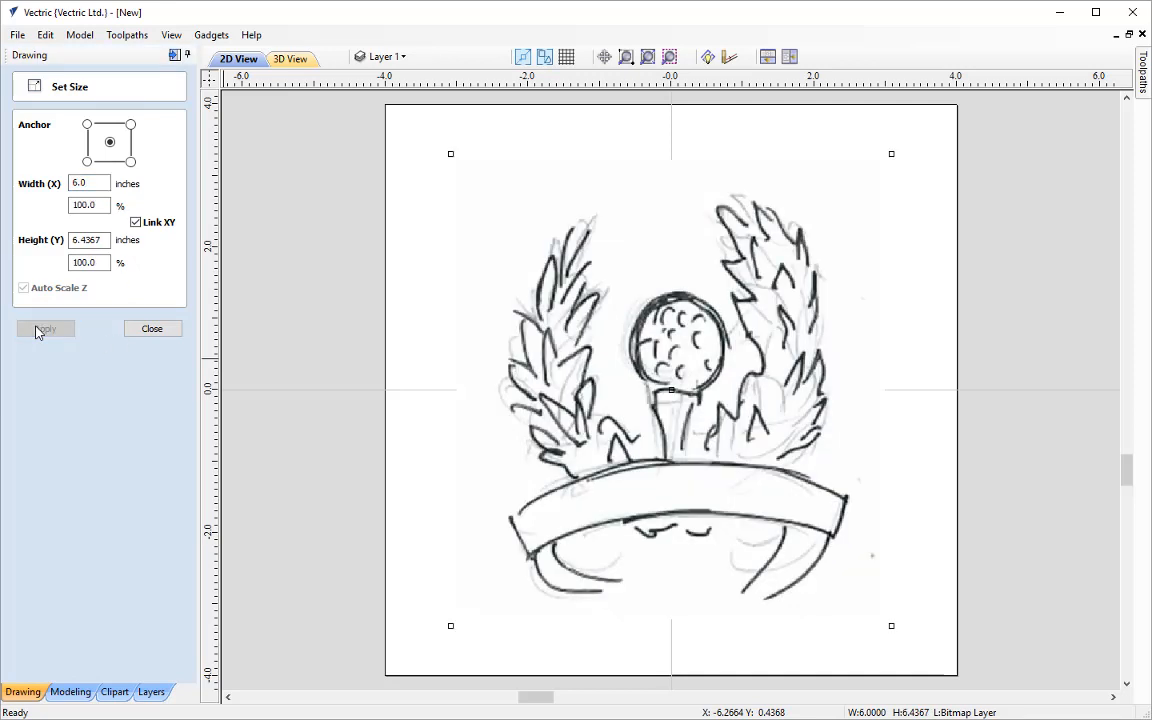
click(150, 330)
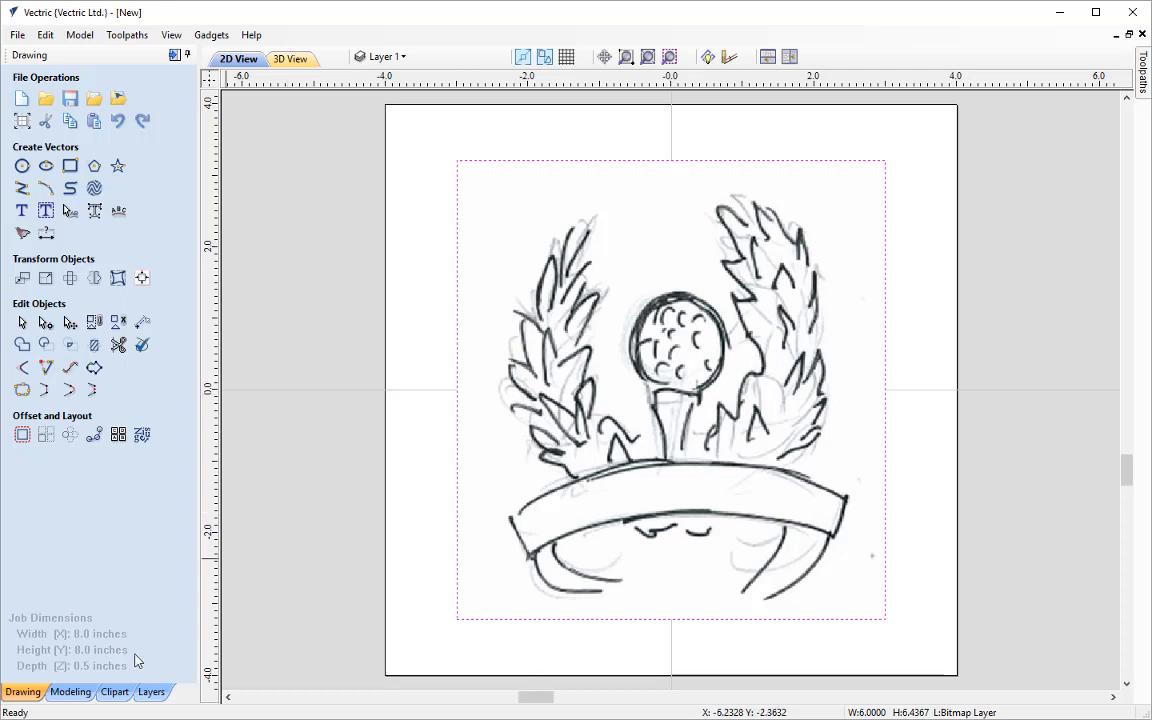
- Import the 3D model Simple_Laurel_Wreath.v3m from the Golf_Award_FILES folder as a component
click(70, 691)
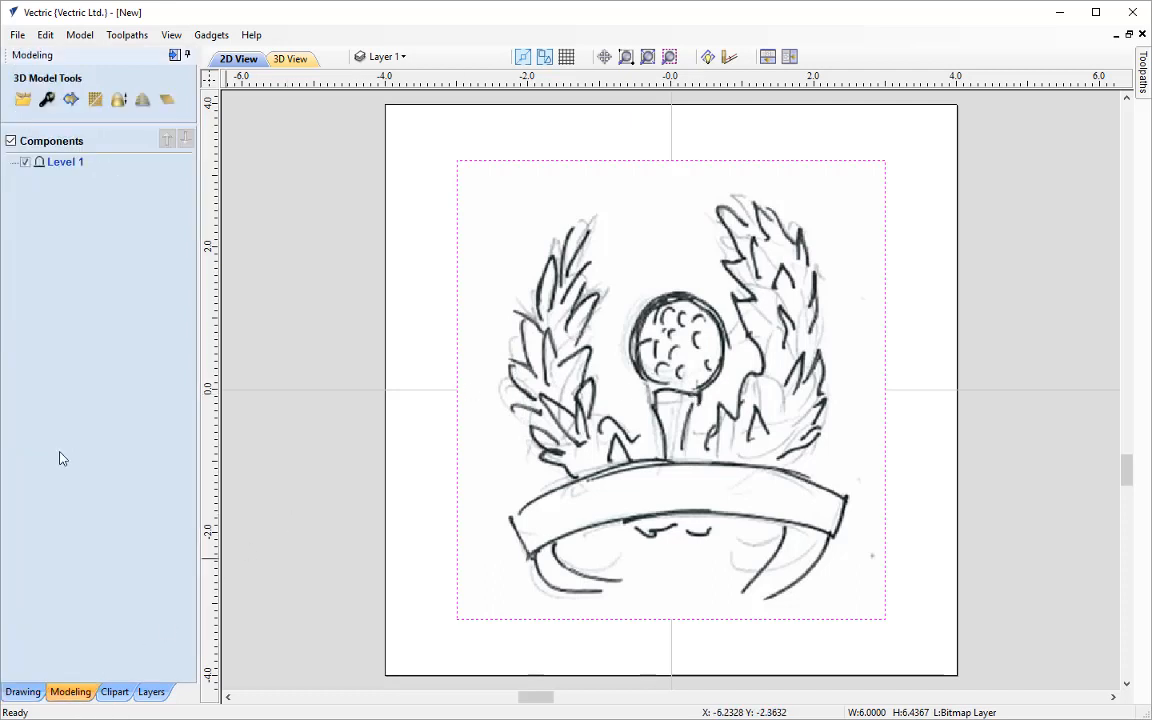
click(23, 101)
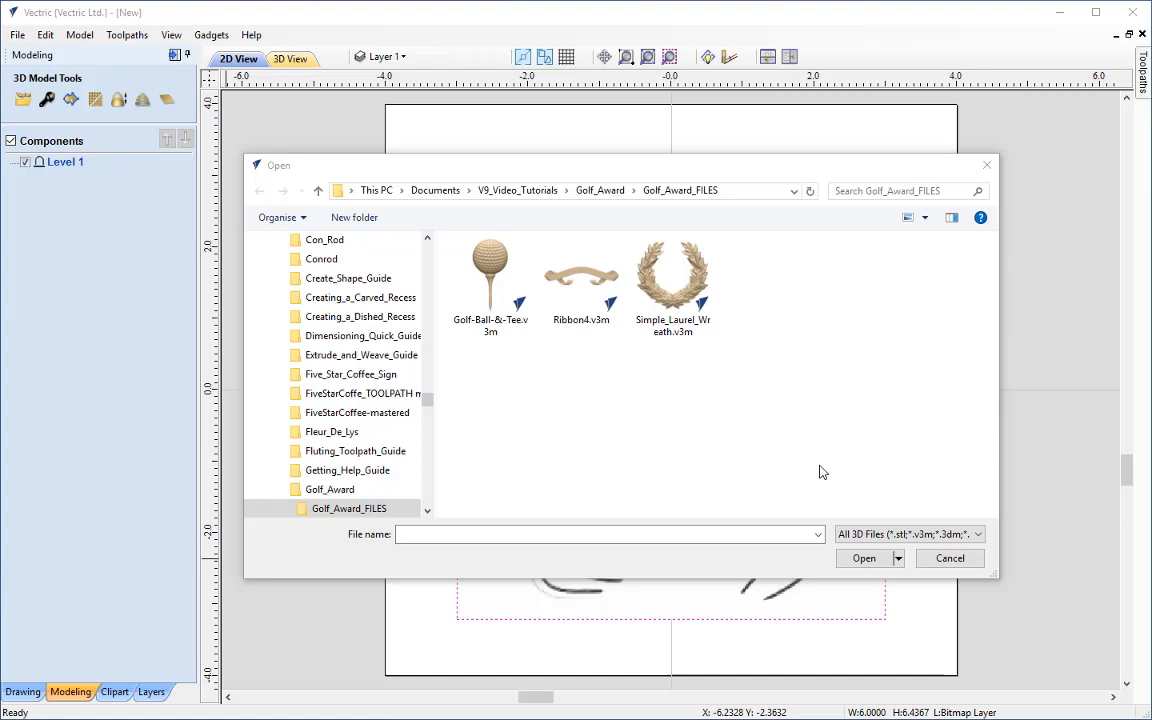
click(849, 534)
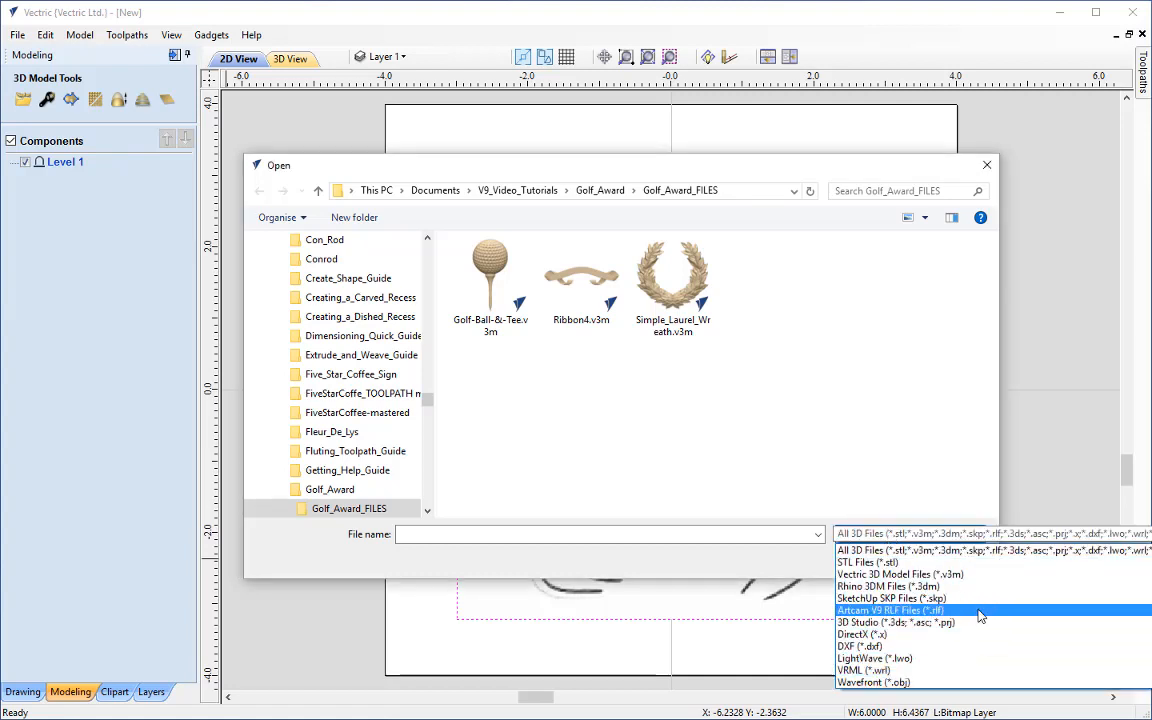
click(901, 533)
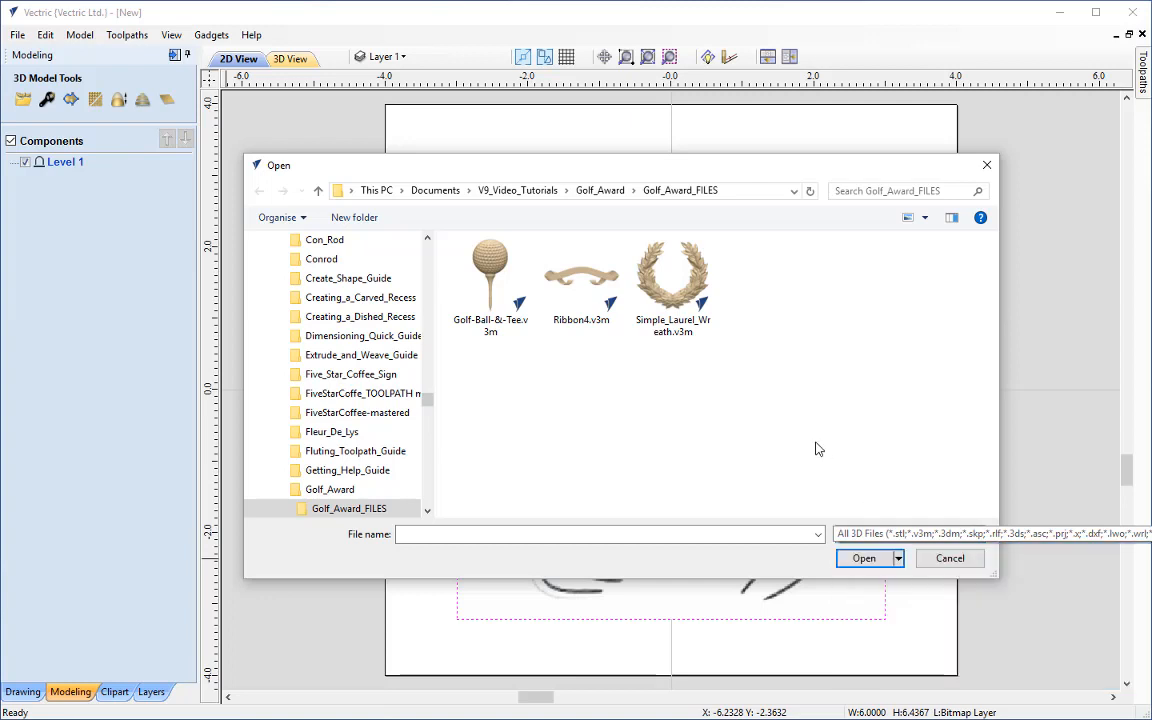
click(672, 278)
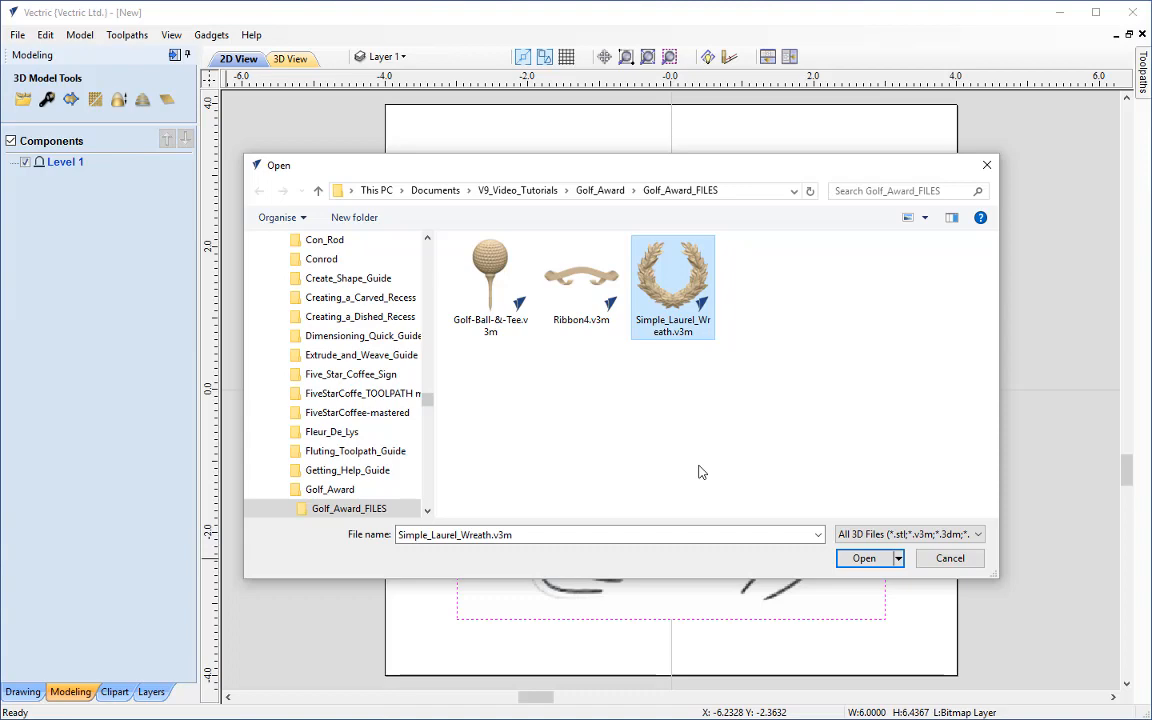
click(864, 559)
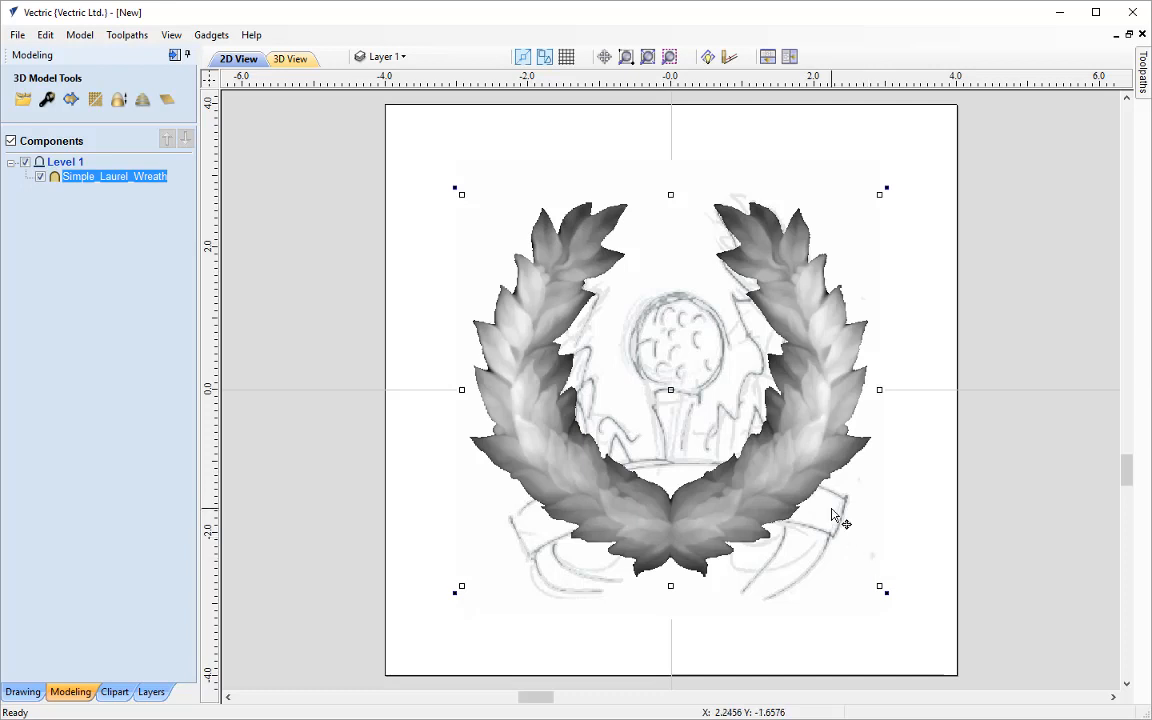
- Examine the clipart library folders, the dialog for adding a folder, and the local files browser
click(113, 692)
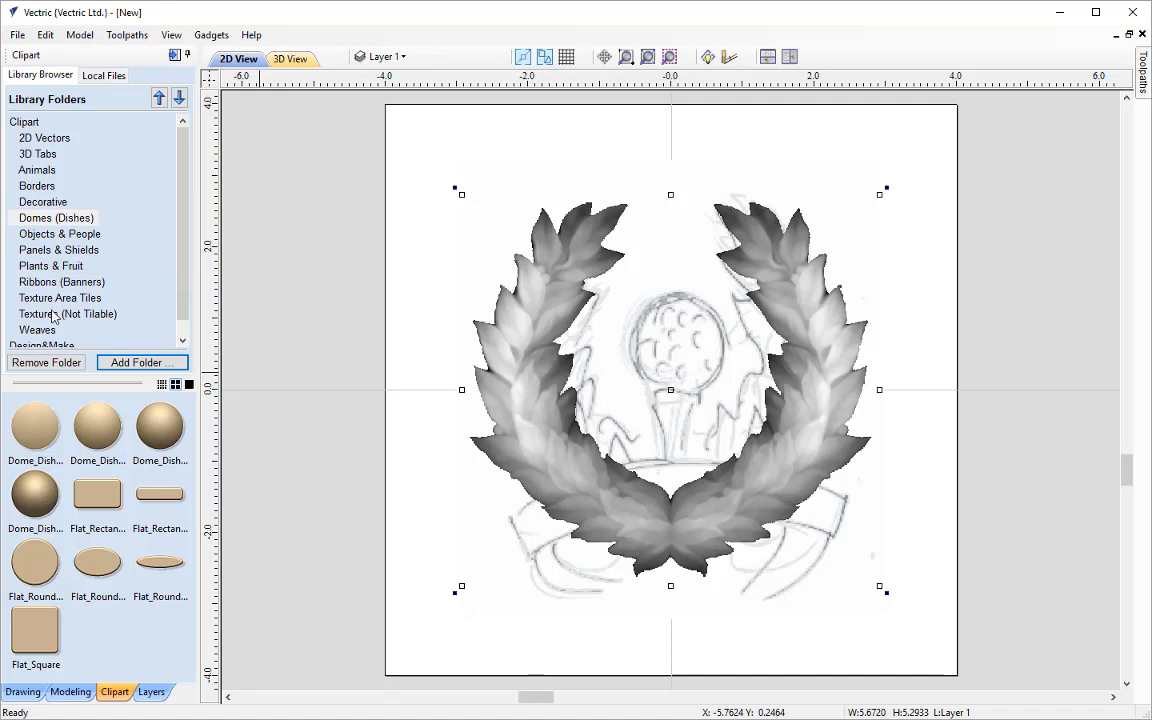
click(128, 364)
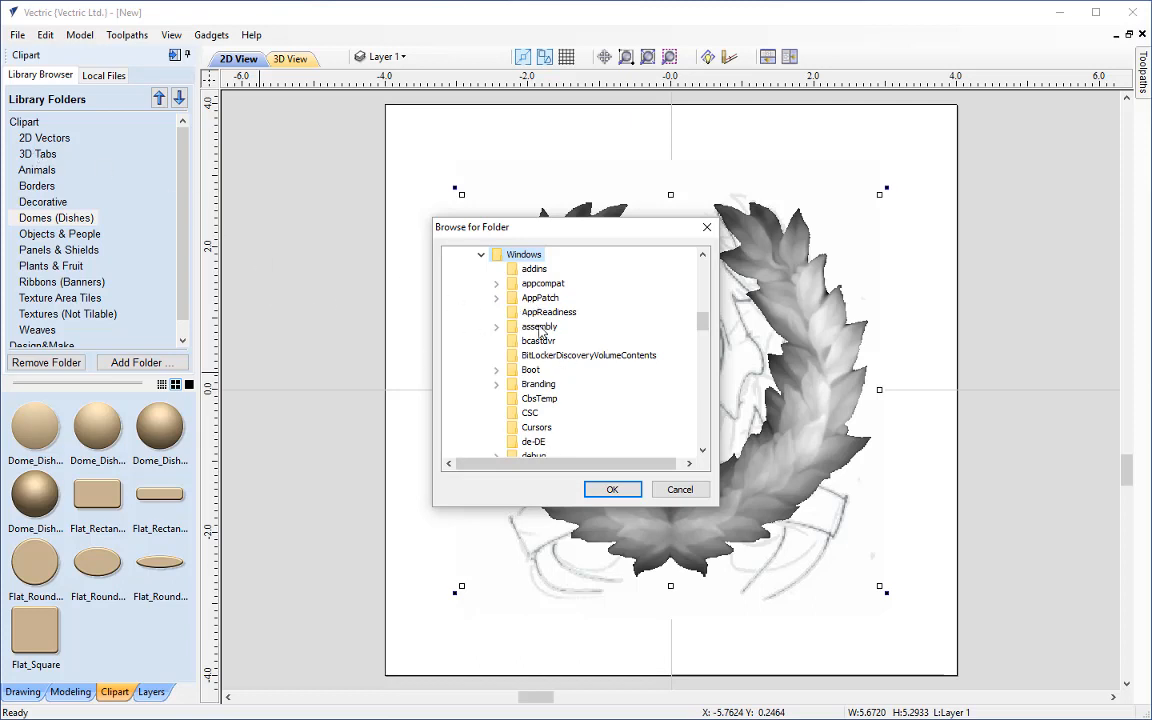
click(679, 490)
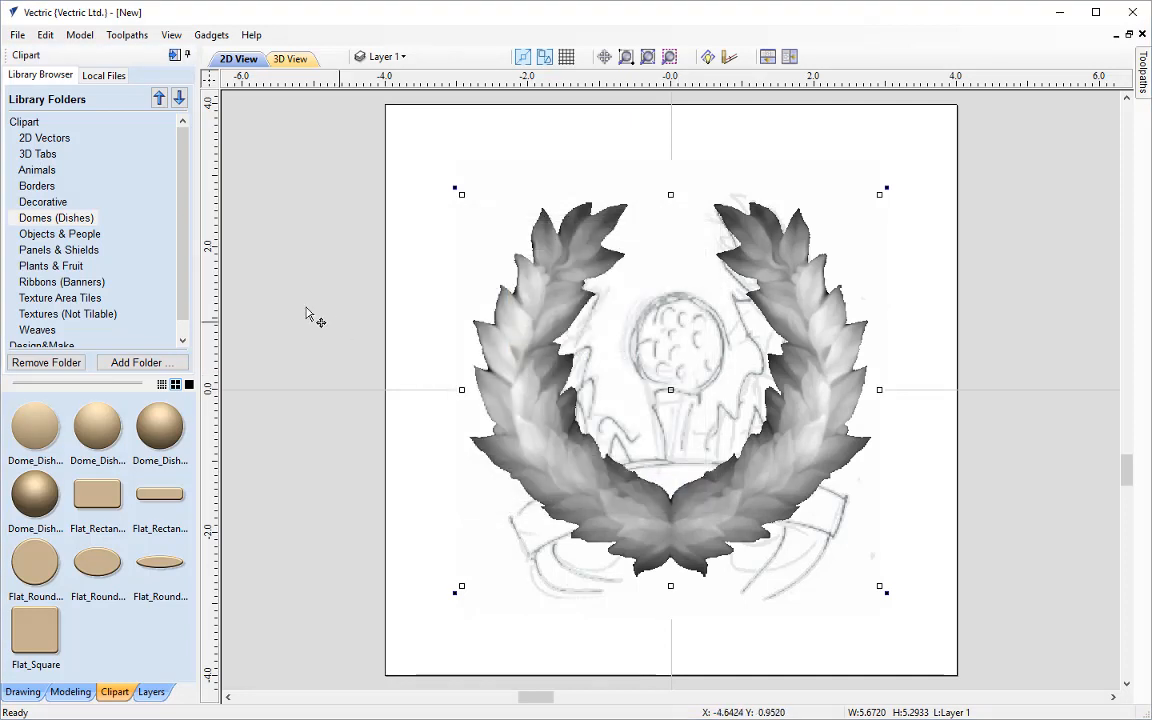
click(104, 76)
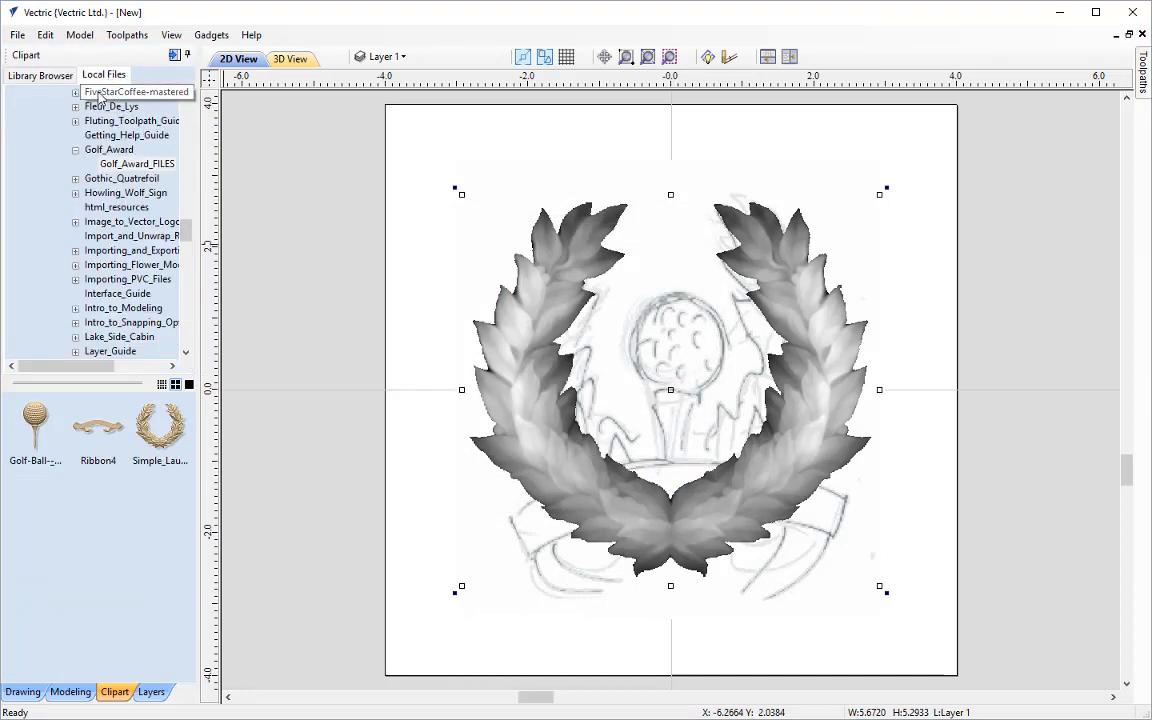
click(42, 76)
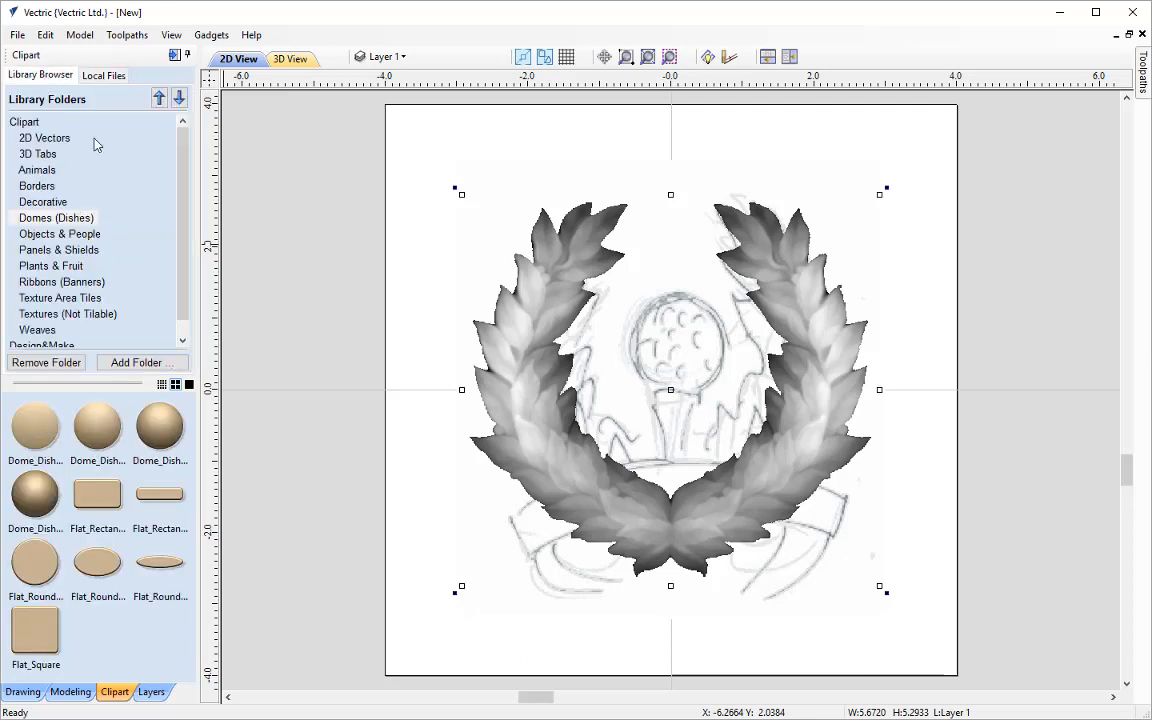
- Add the golf ball and tee model from the local Golf_Award_FILES folder to the job
click(100, 76)
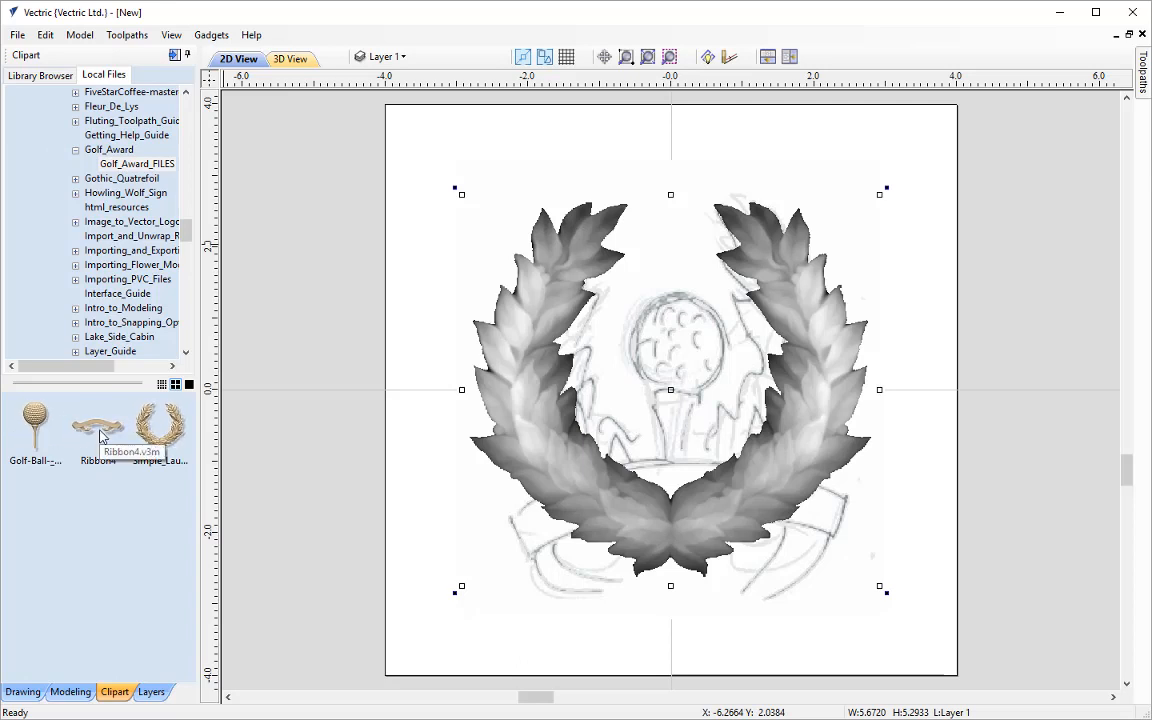
double_click(35, 424)
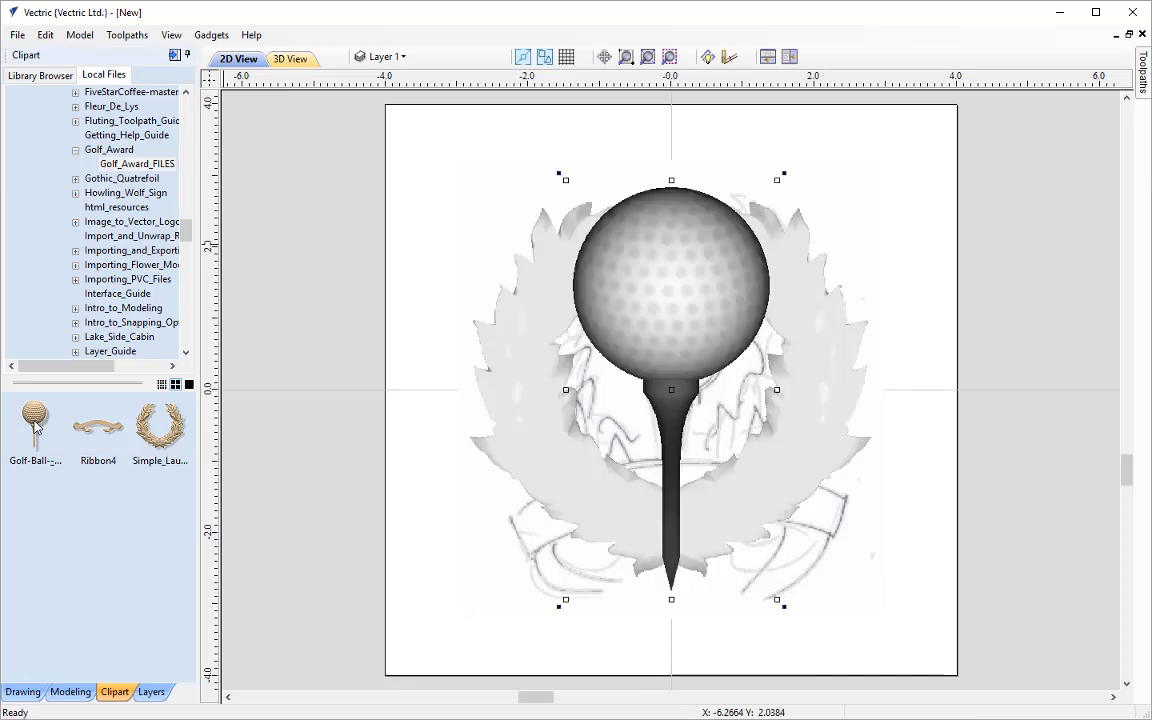
- Place Ribbon4 from the Ribbons (Banners) library folder across the lower part of the golf tee, and show the component list
click(39, 76)
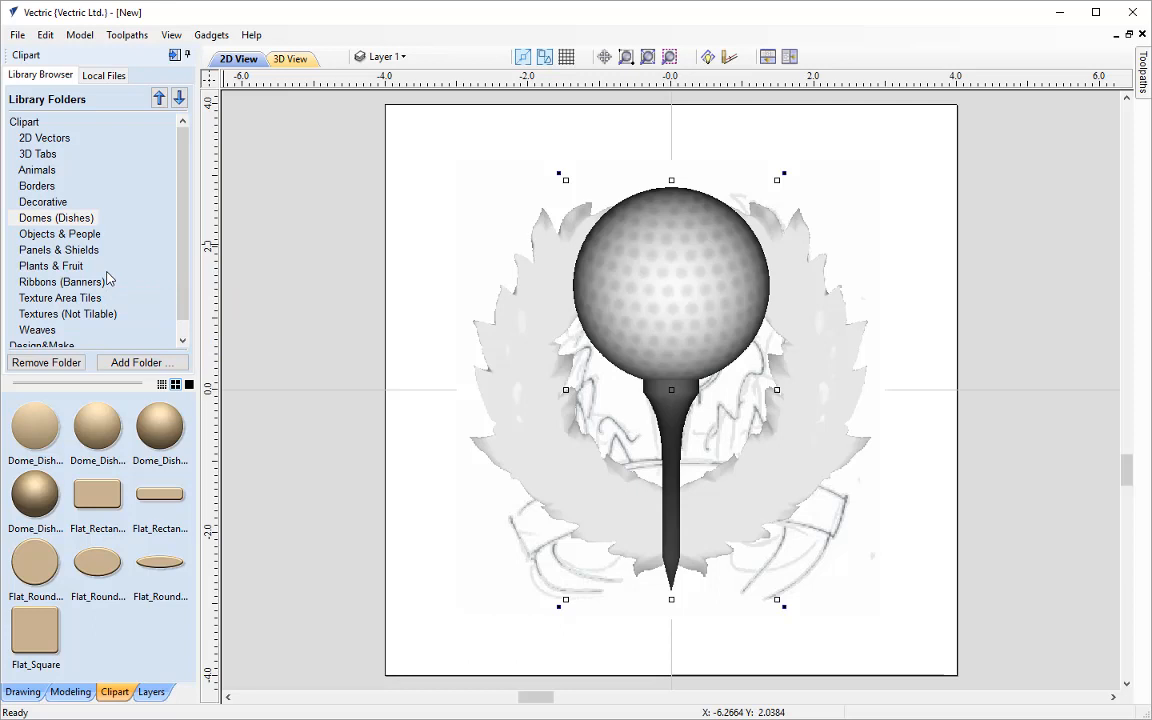
click(72, 282)
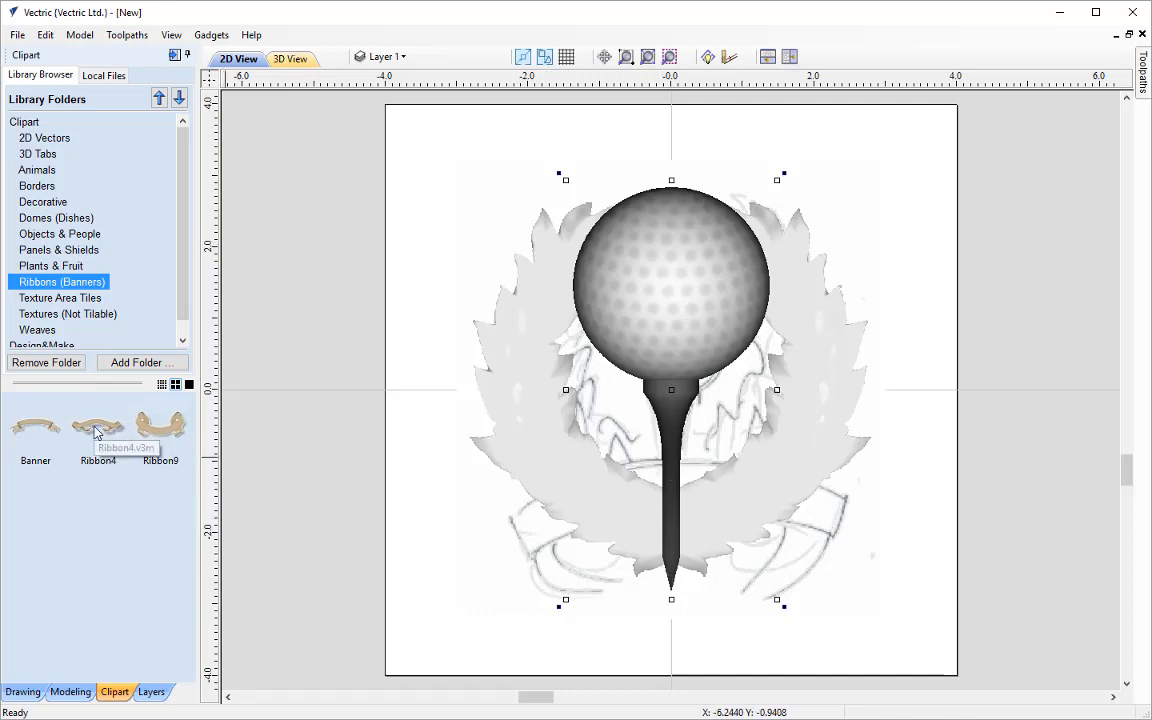
drag(96, 431, 680, 492)
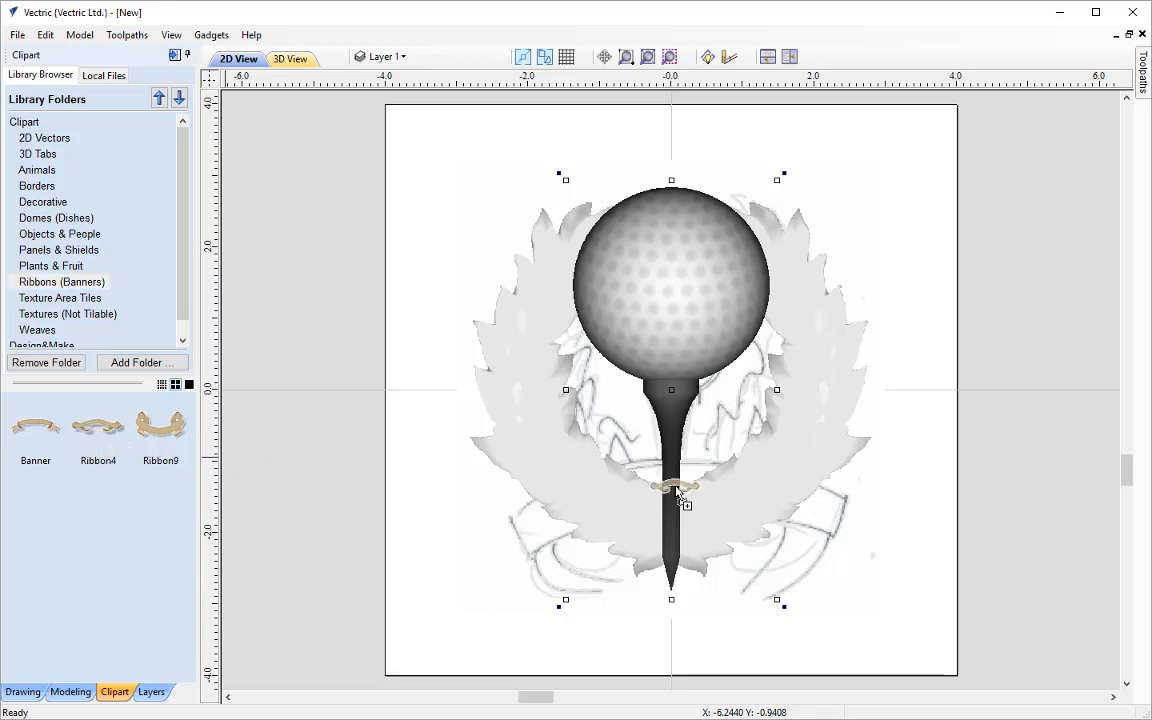
drag(677, 490, 677, 490)
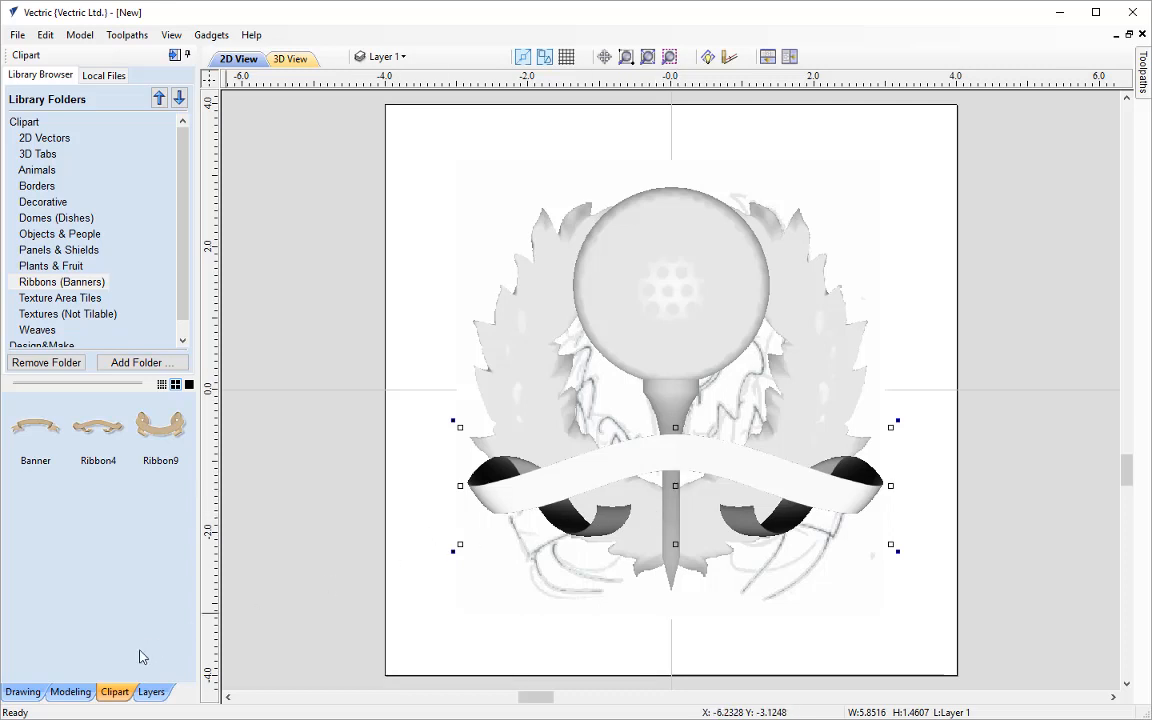
click(78, 694)
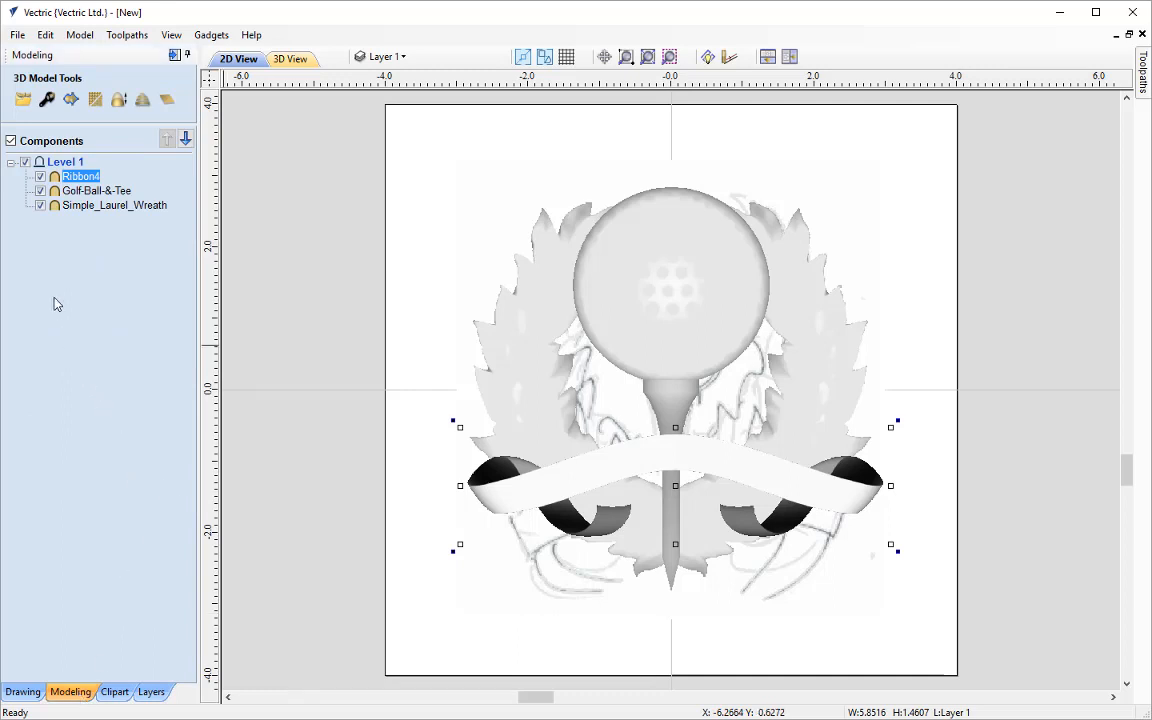
- Hide the Ribbon4 and Golf-Ball-&-Tee components and select Simple_Laurel_Wreath
click(40, 176)
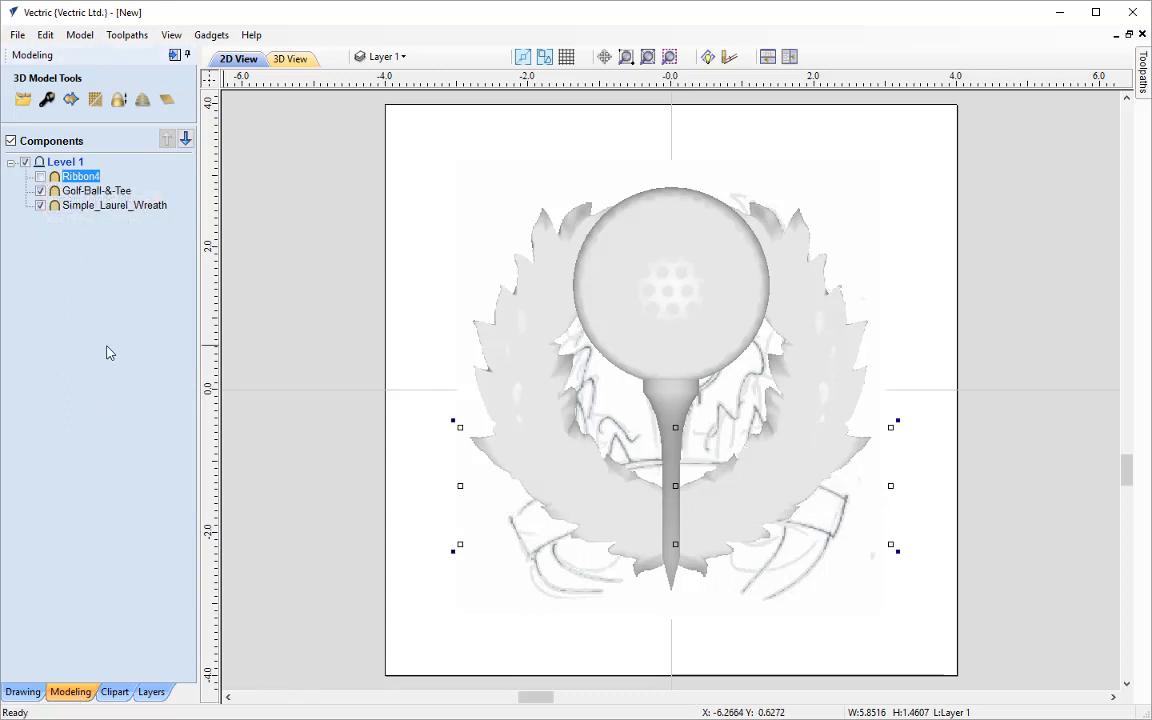
click(40, 190)
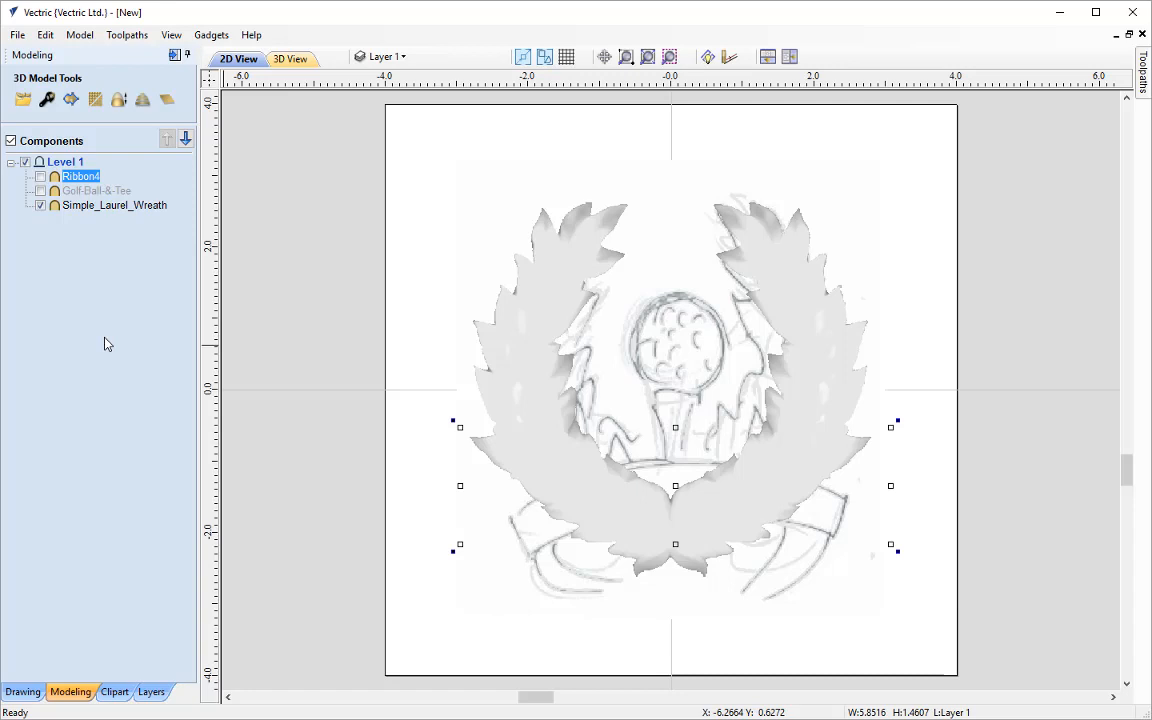
click(95, 208)
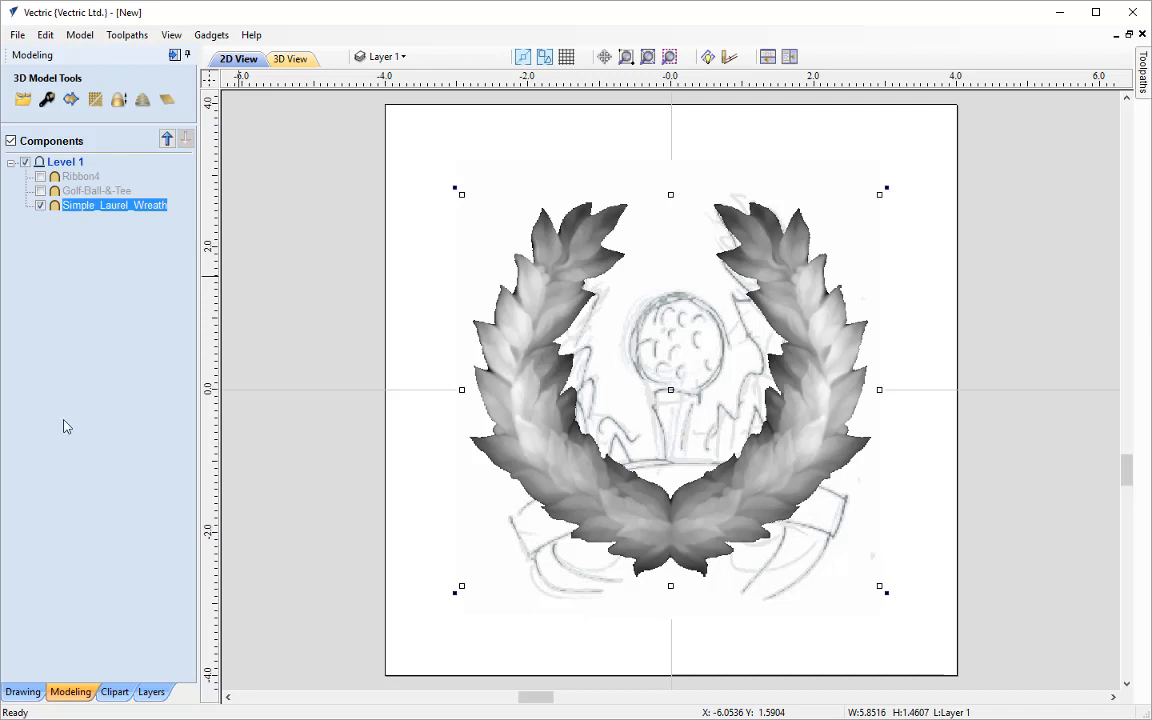
- Resize the laurel wreath to a width of 5.5 inches, with X and Y linked and Z scaled automatically
click(24, 691)
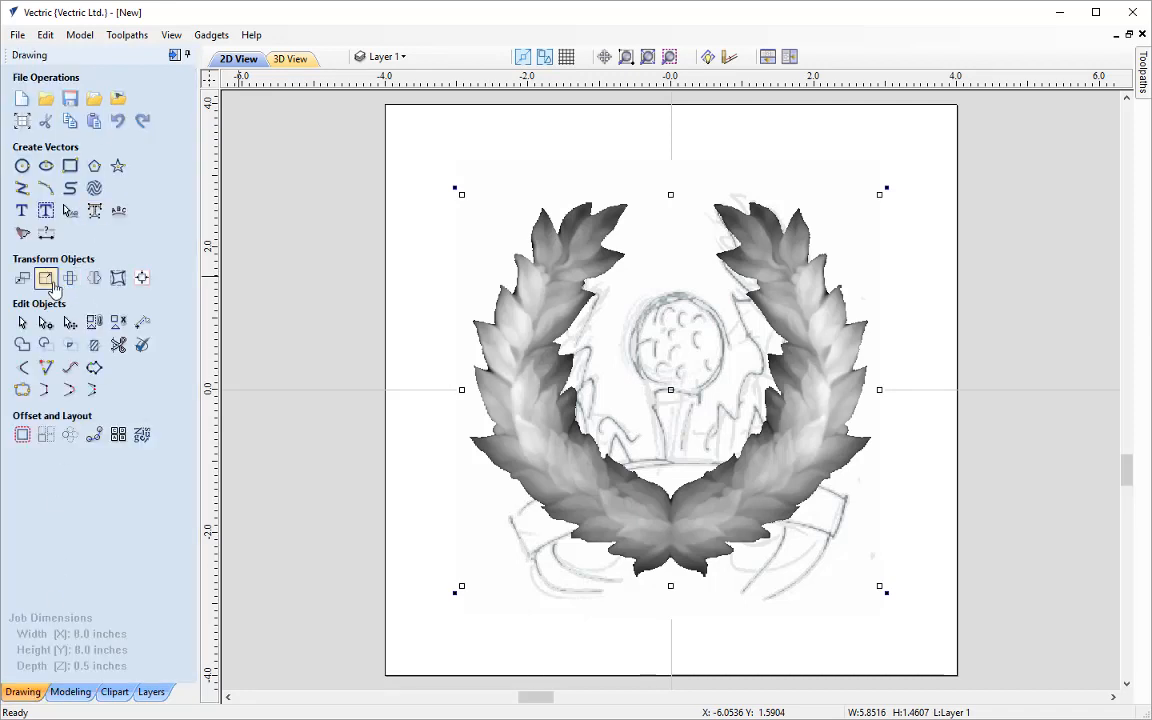
click(46, 279)
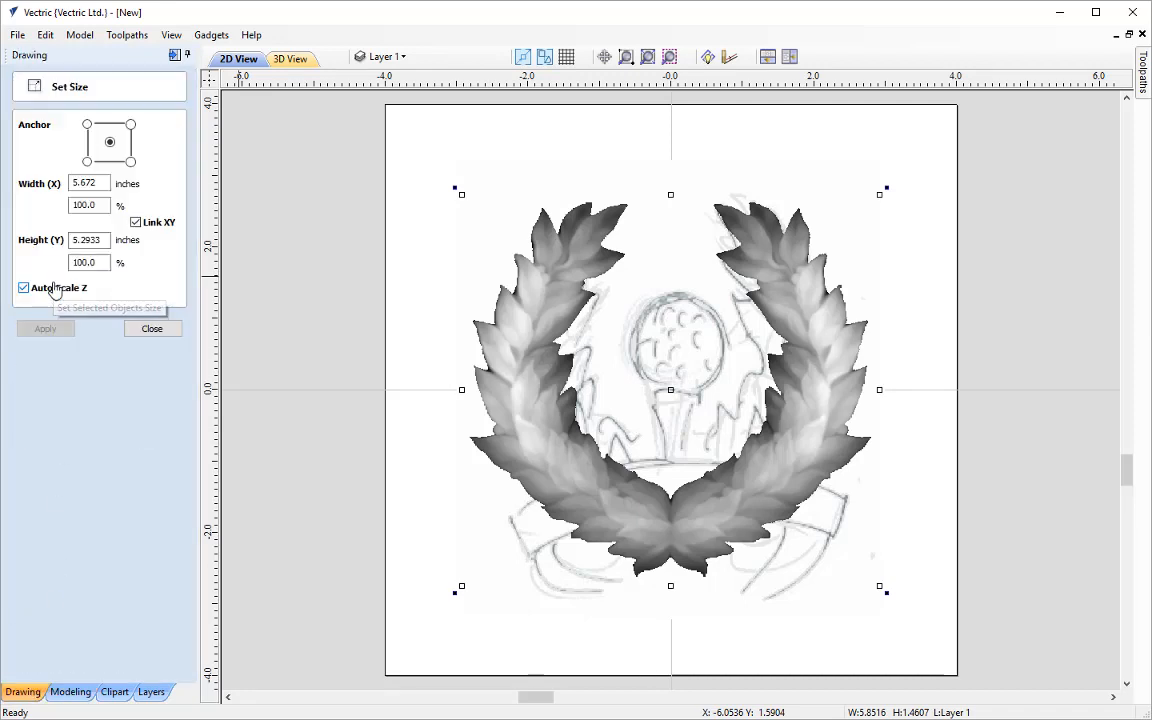
double_click(104, 186)
text(5.5)
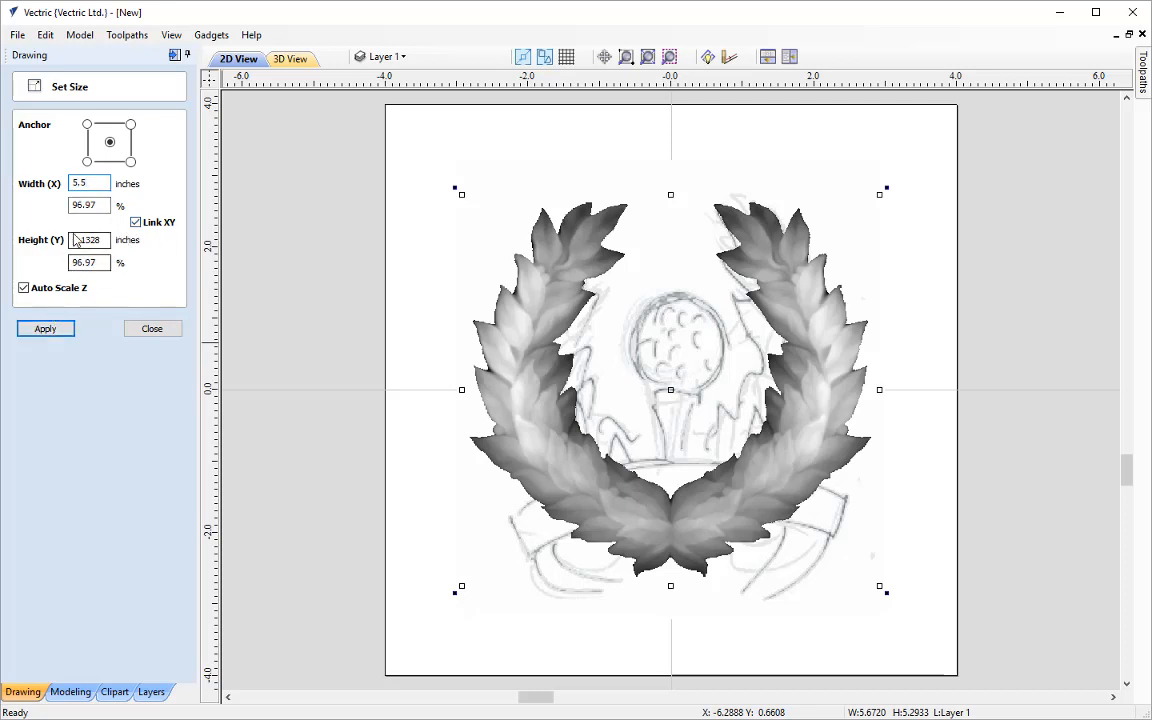
click(54, 330)
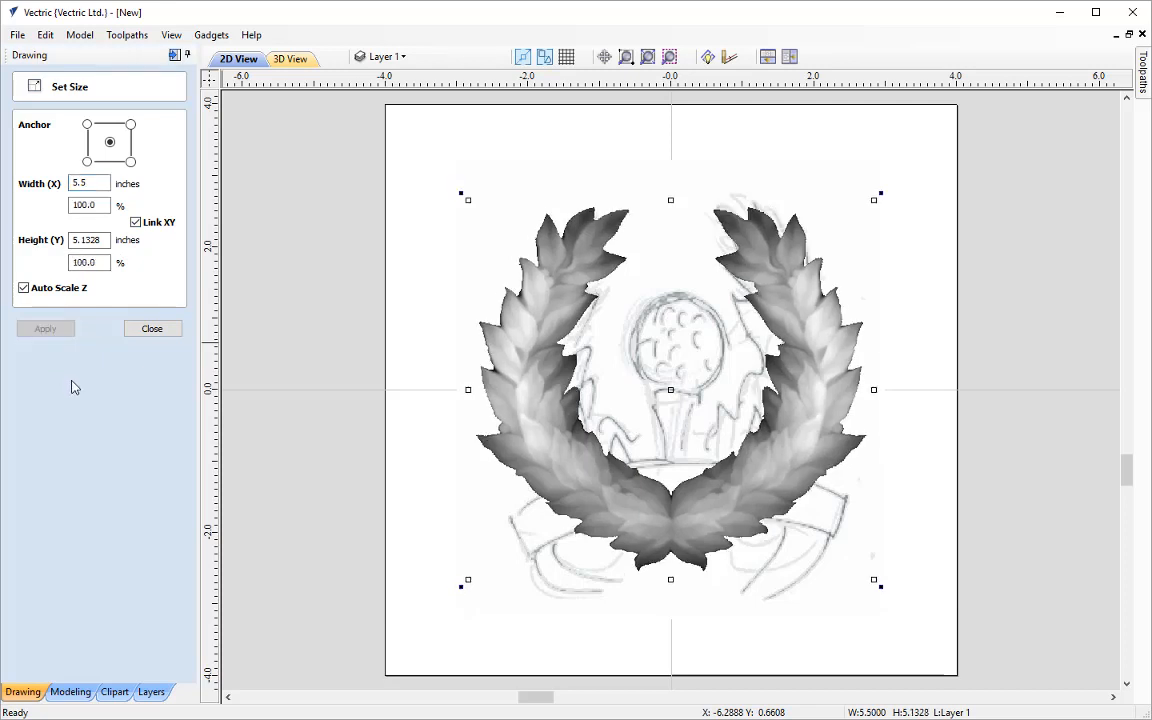
click(152, 329)
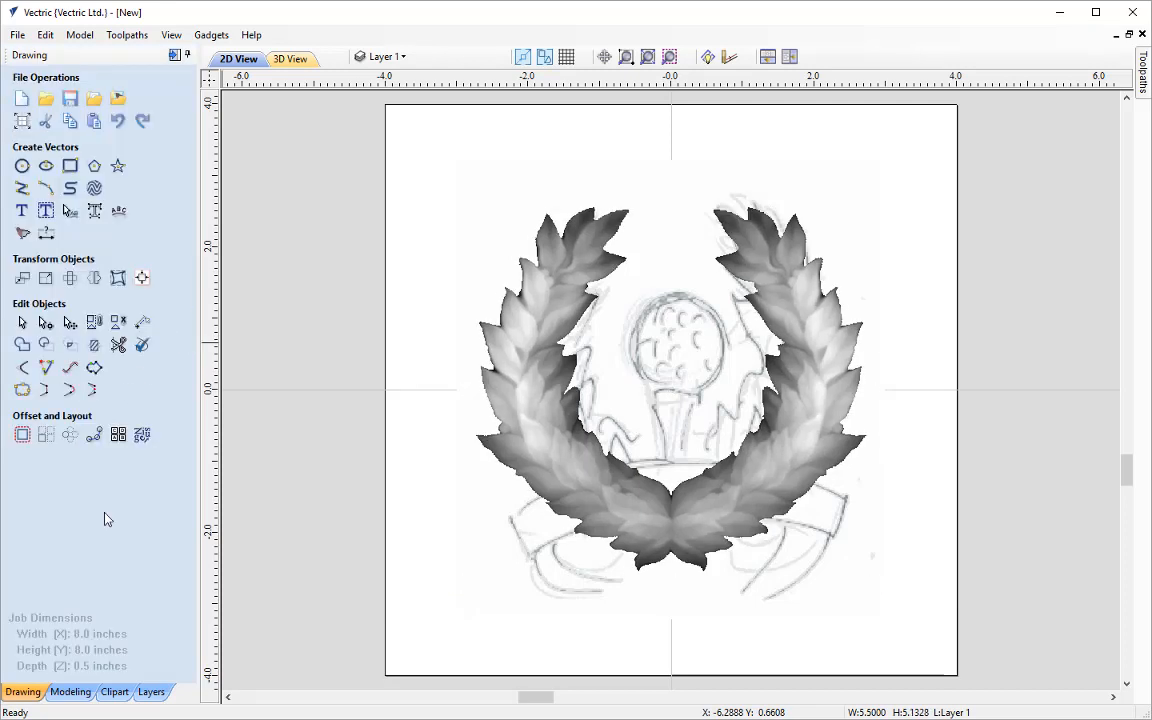
- Show the Golf-Ball-&-Tee component again, select it and open its size settings
click(80, 691)
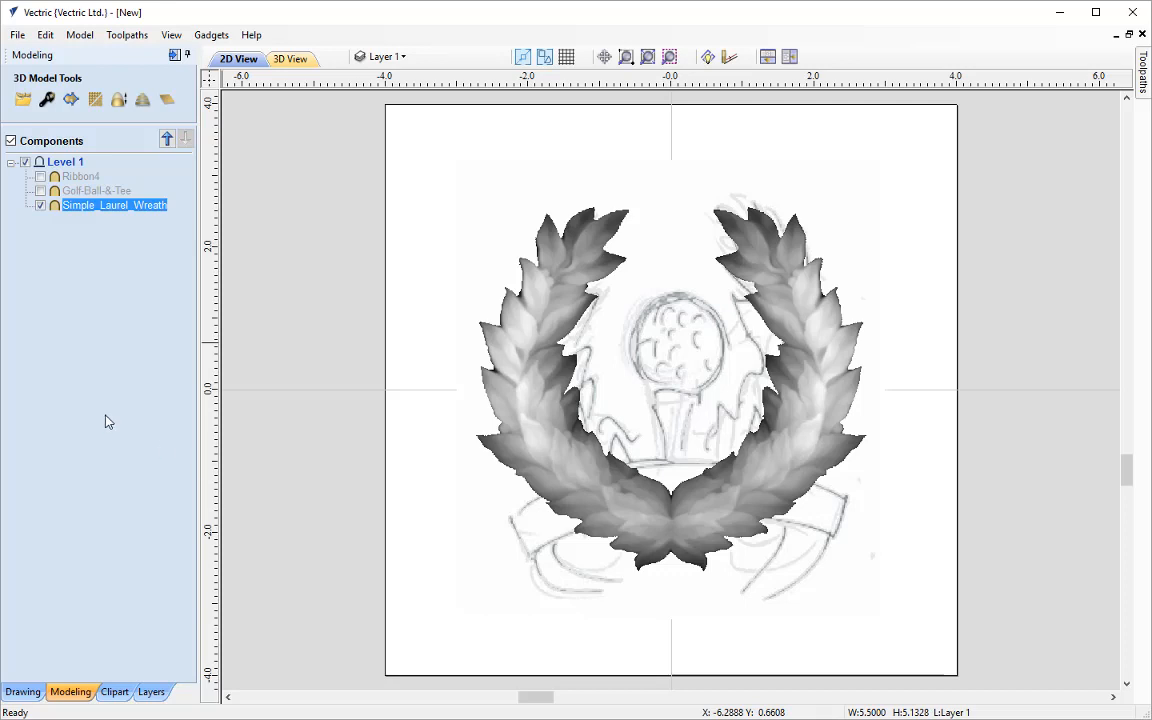
click(40, 191)
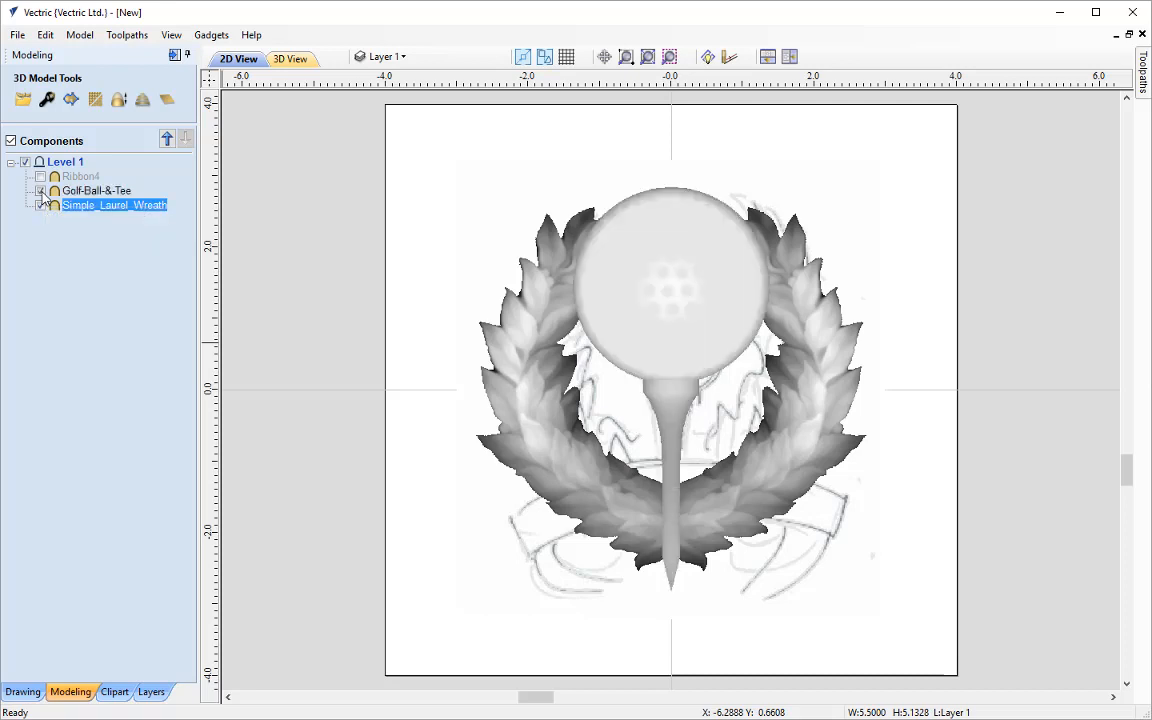
click(96, 192)
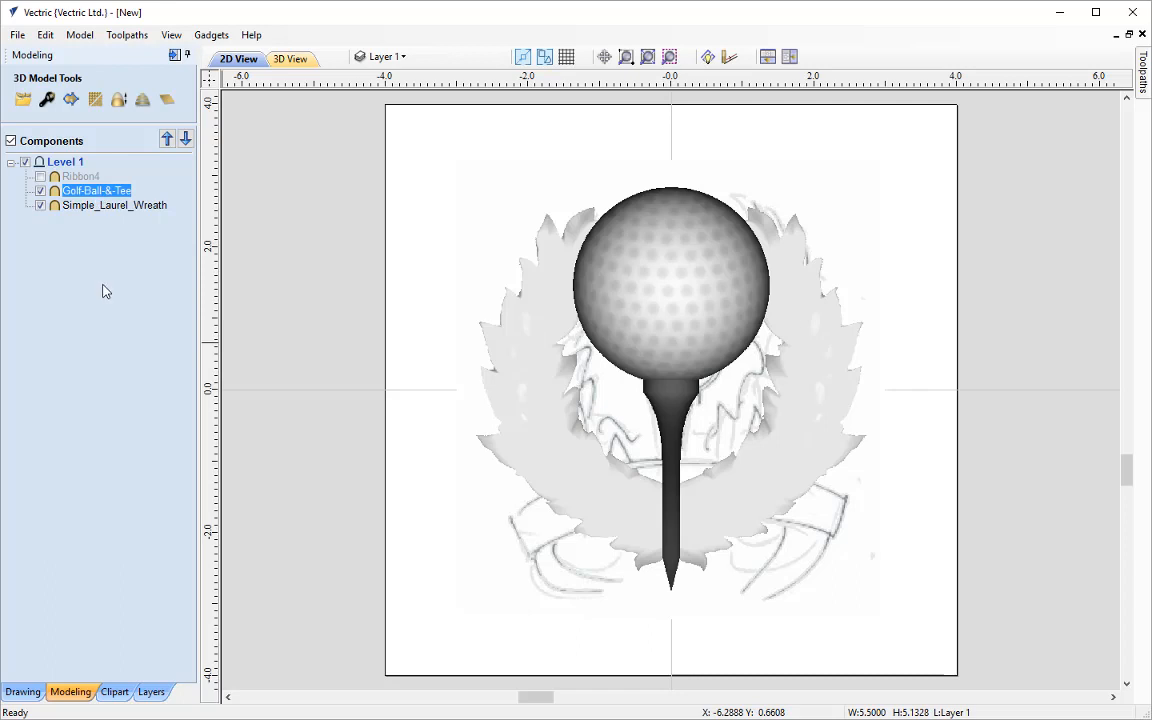
click(22, 691)
click(45, 279)
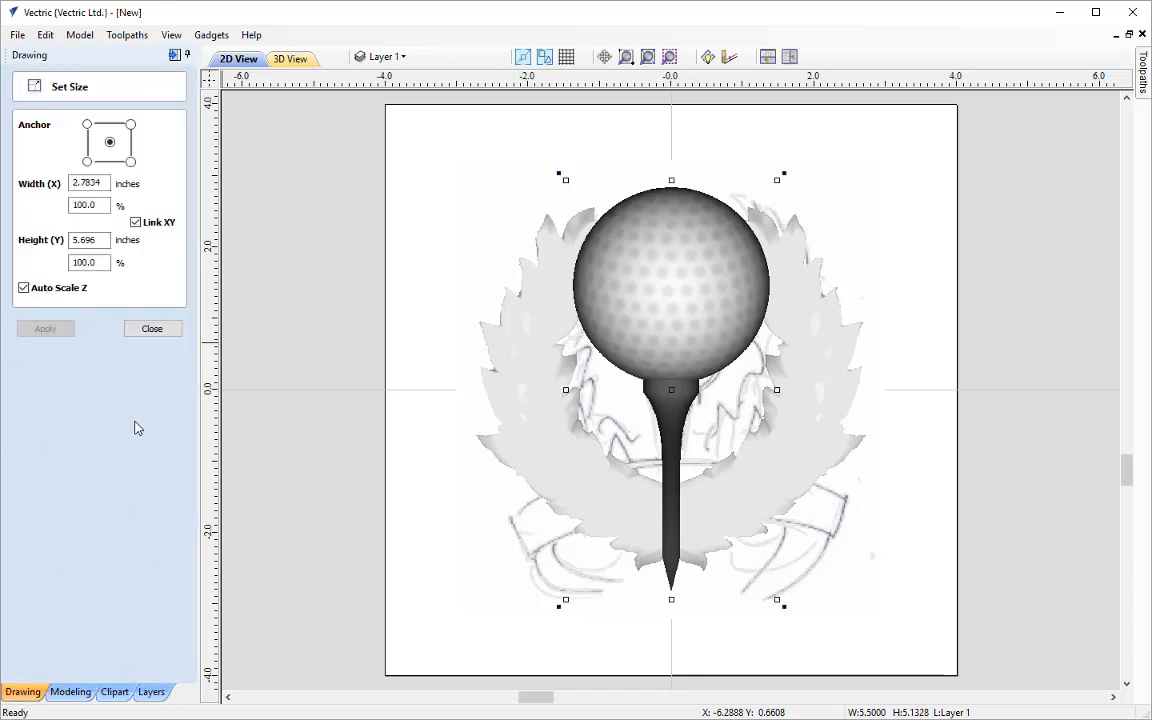
- Set the golf ball and tee's height to 5 inches with width and height linked
double_click(88, 240)
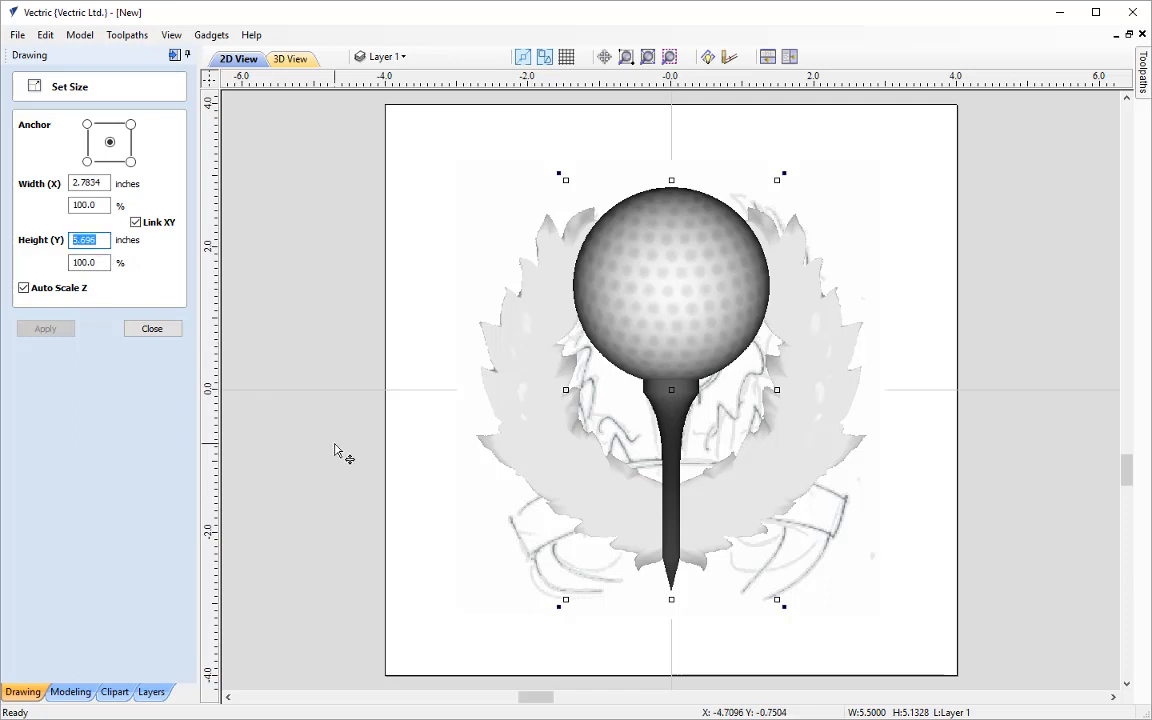
text(5)
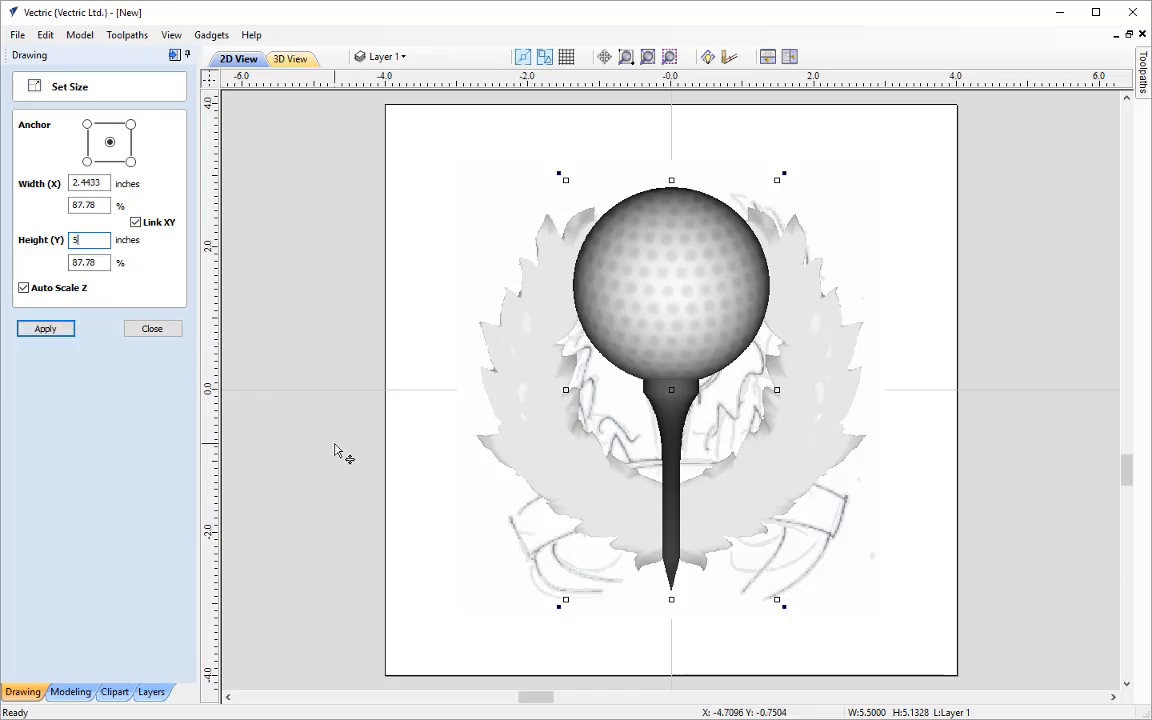
click(46, 328)
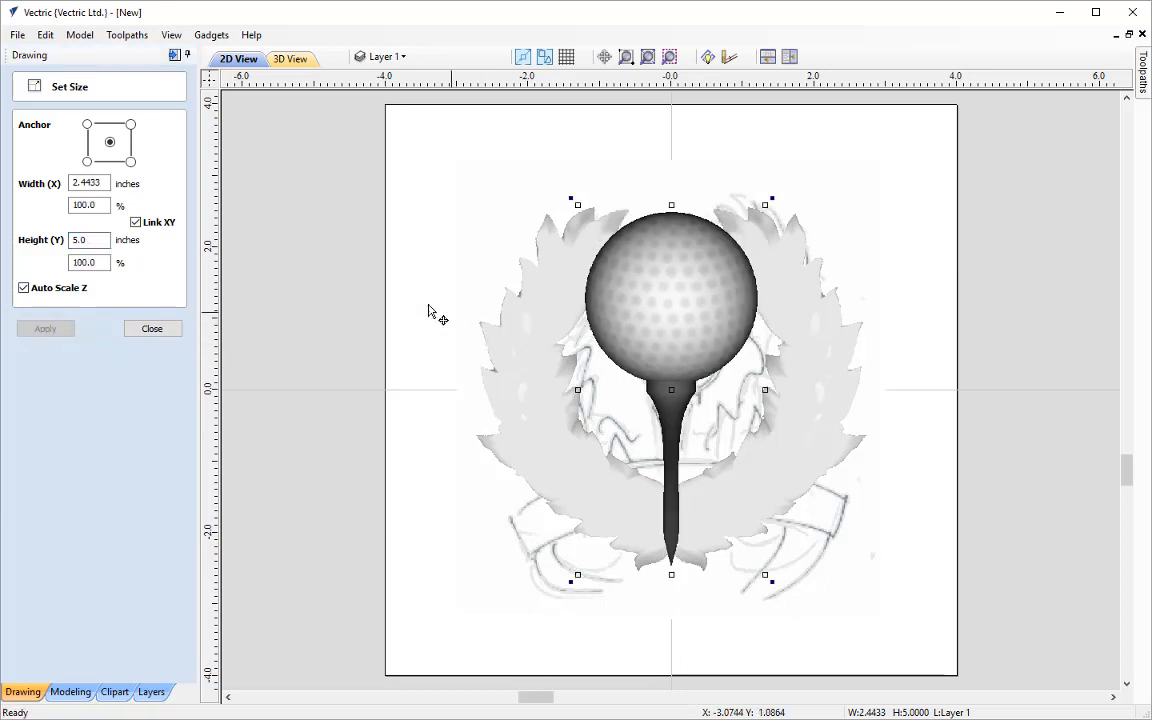
- Set the golf ball and tee's height to 4 inches, keeping its proportions
double_click(86, 240)
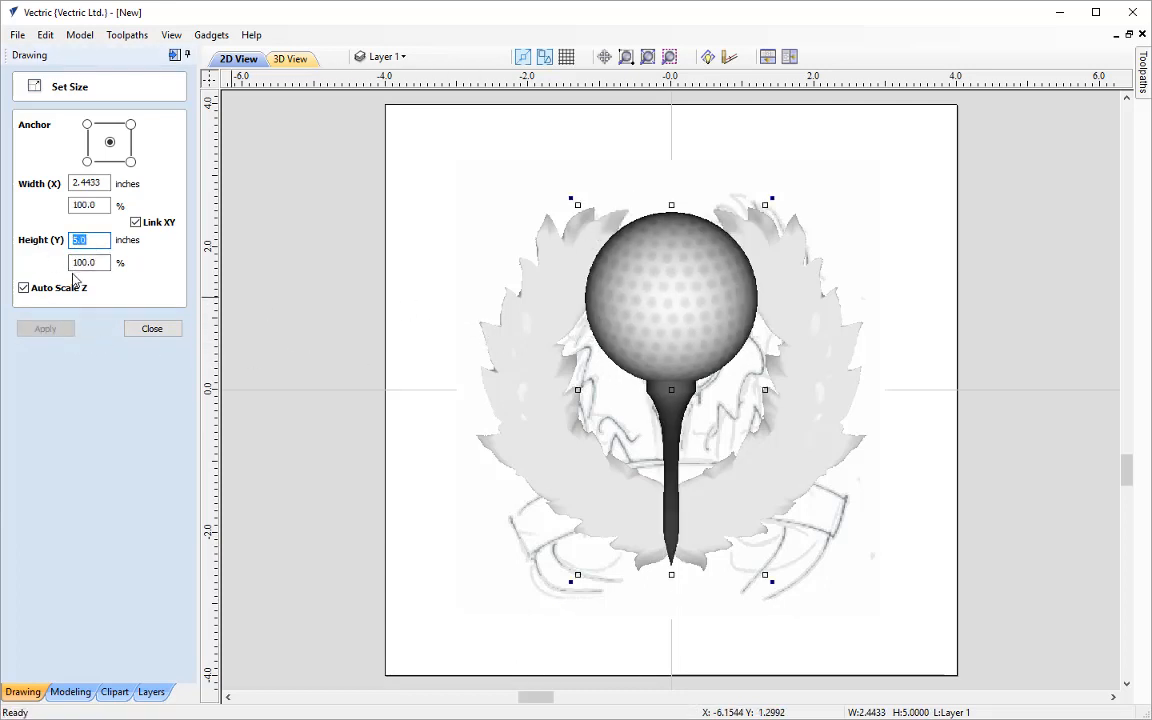
text(4)
click(45, 328)
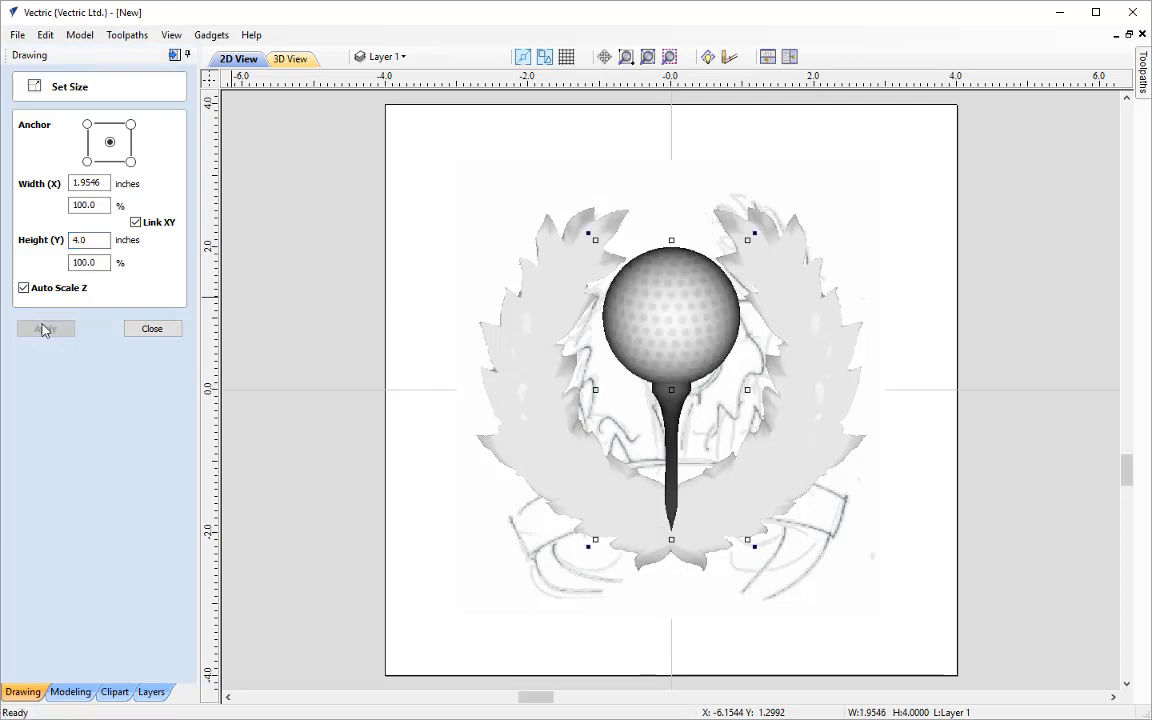
click(152, 328)
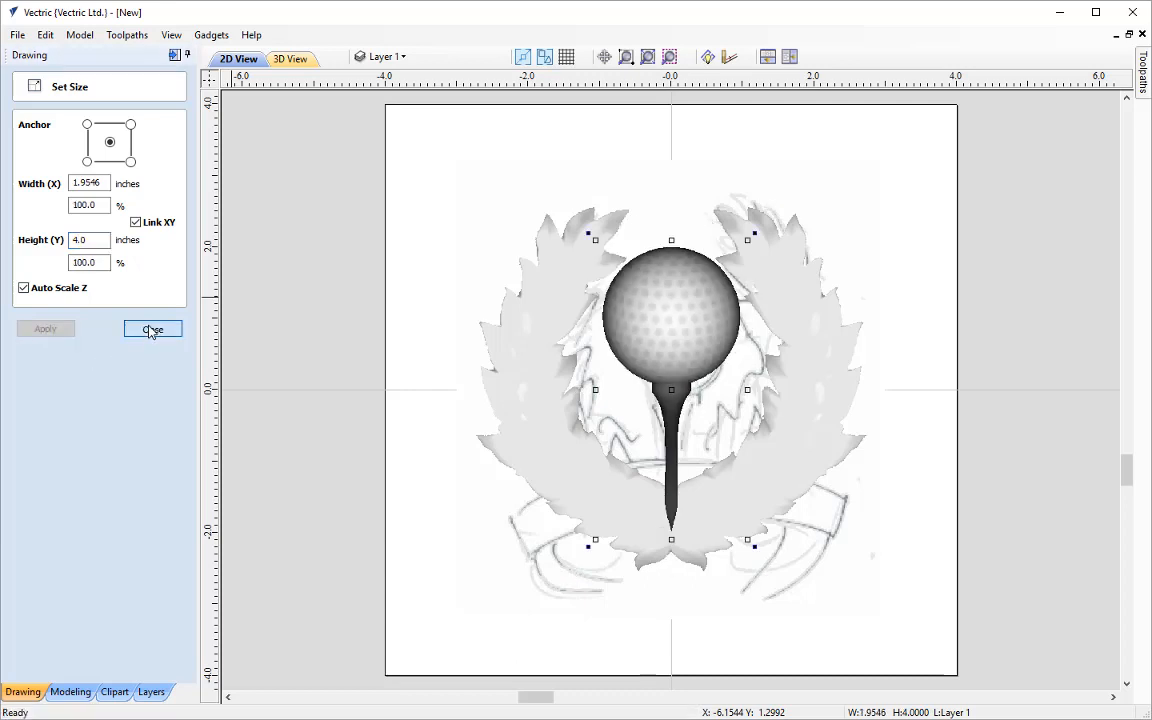
- Tile the 2D and 3D views side by side and move the golf ball and tee straight down about 0.3 inches to the notch at the wreath's base
click(789, 57)
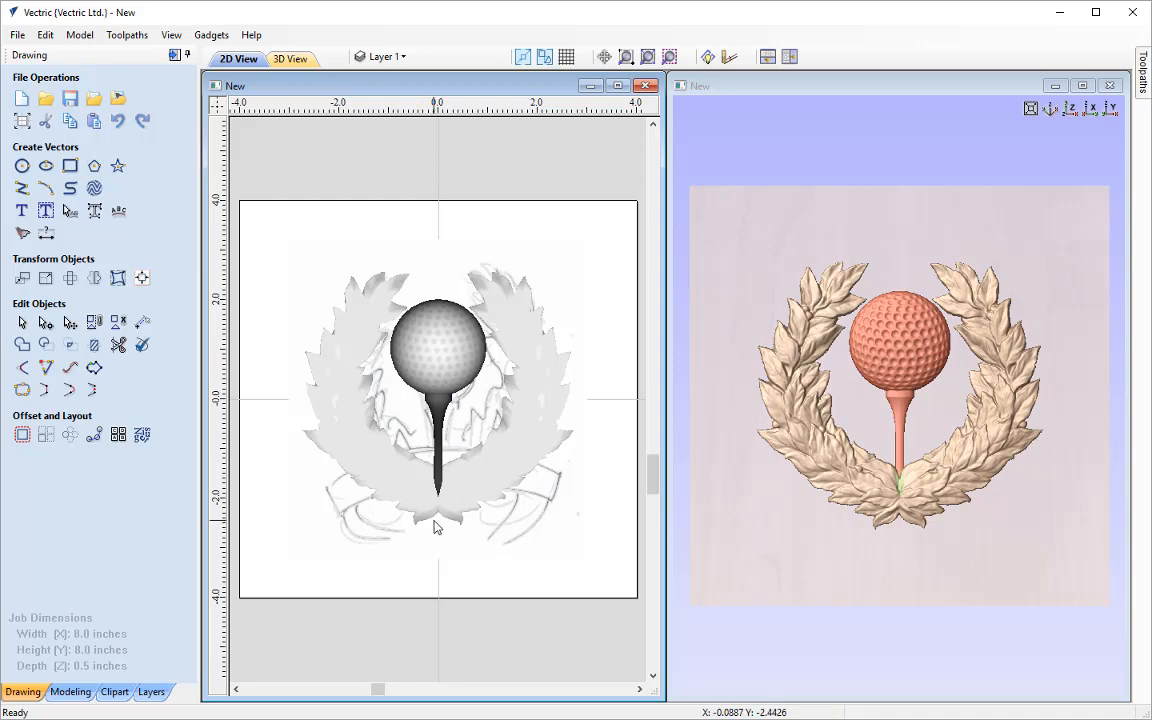
scroll(435, 527, up, 6)
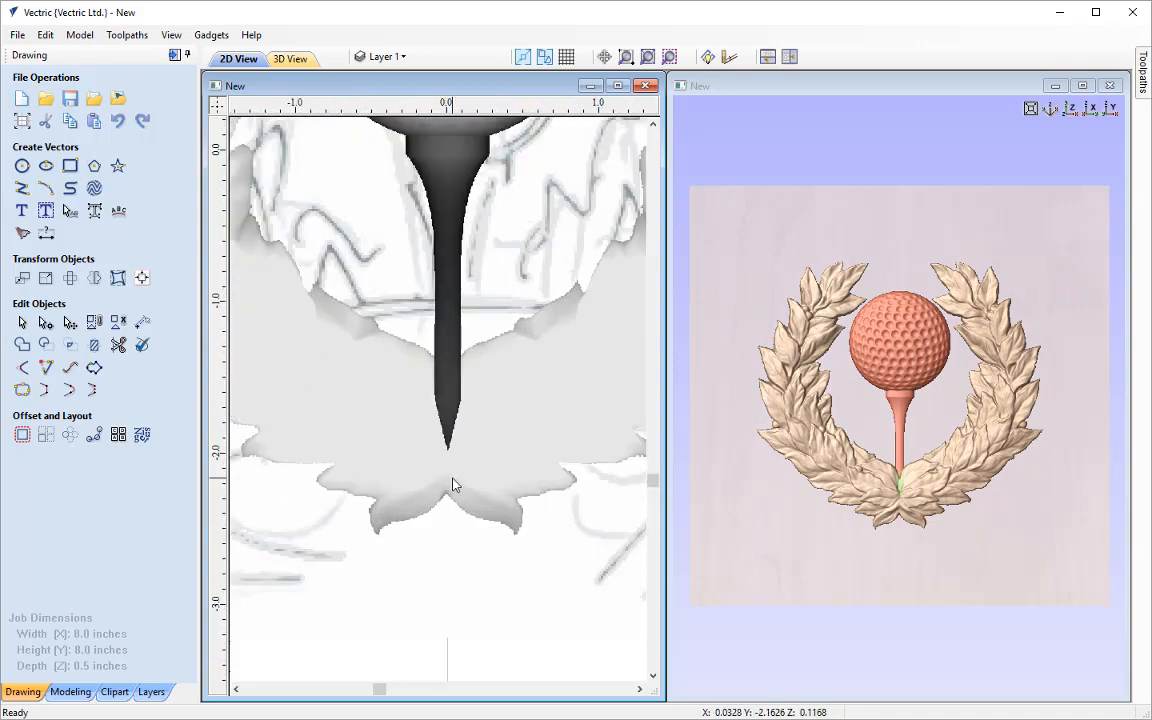
click(455, 456)
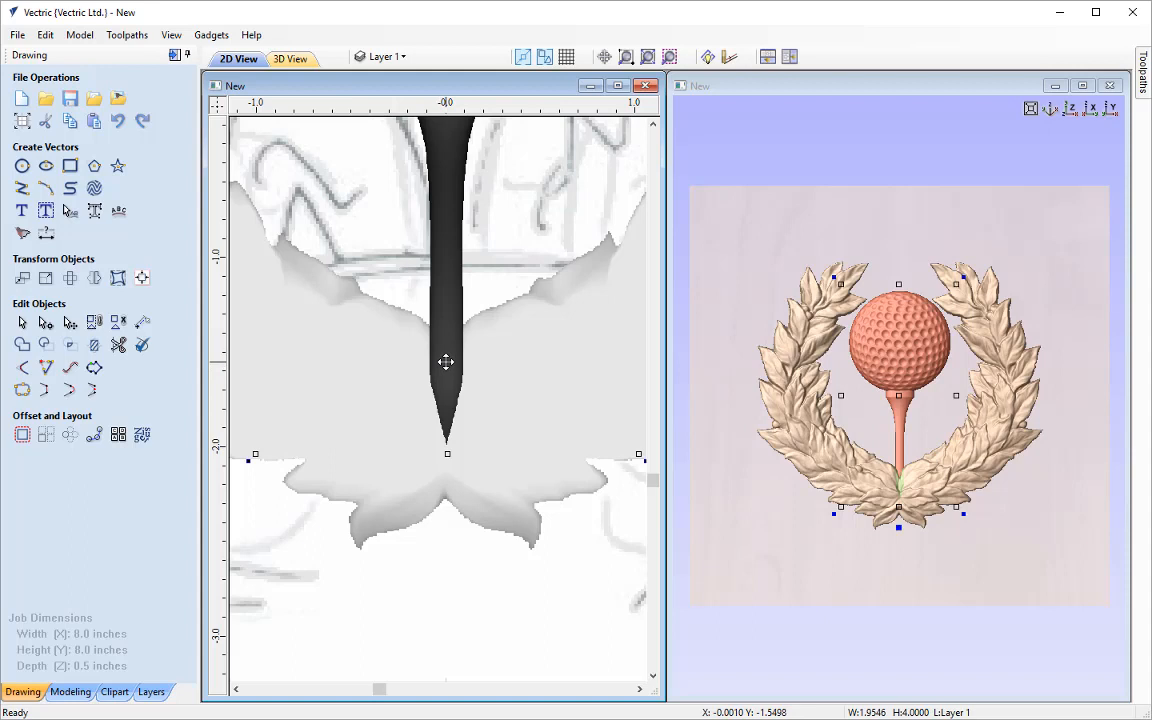
drag(446, 362, 454, 416)
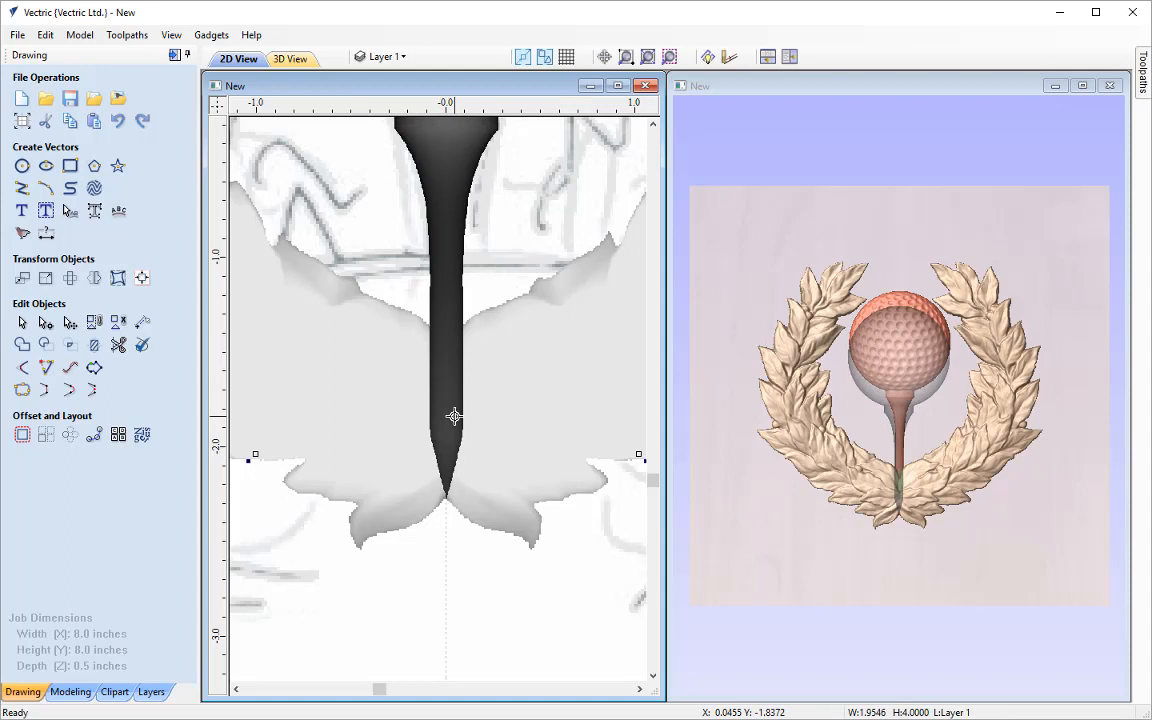
drag(454, 416, 454, 416)
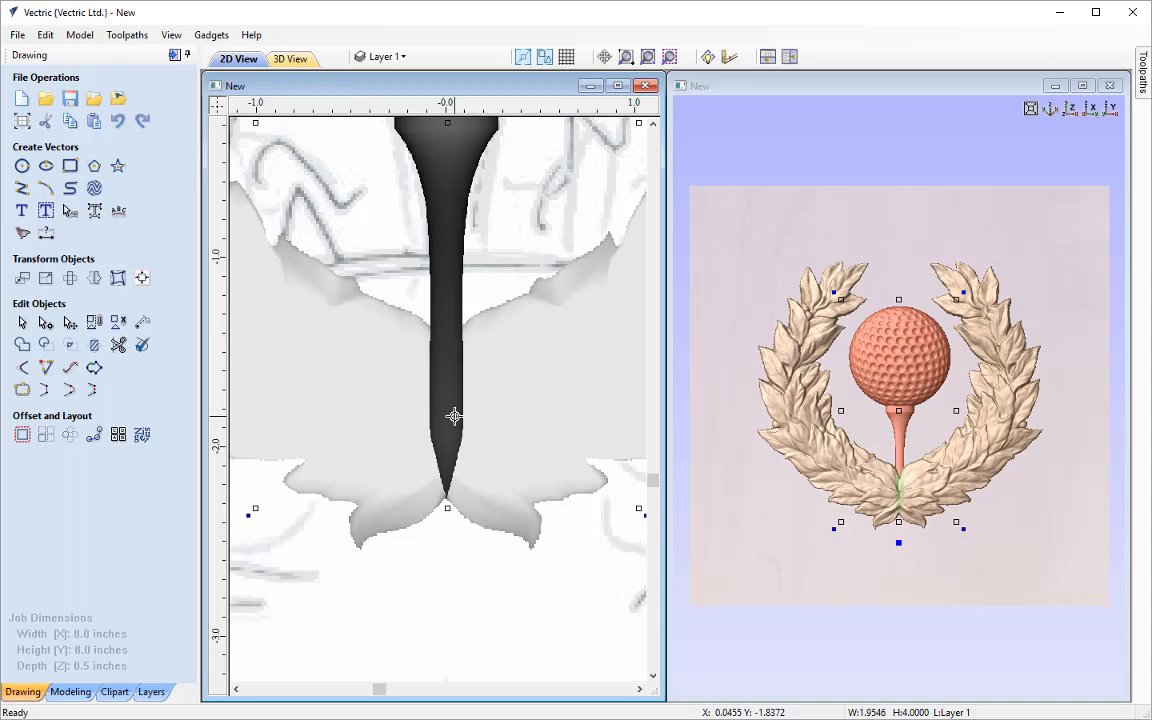
key(F6)
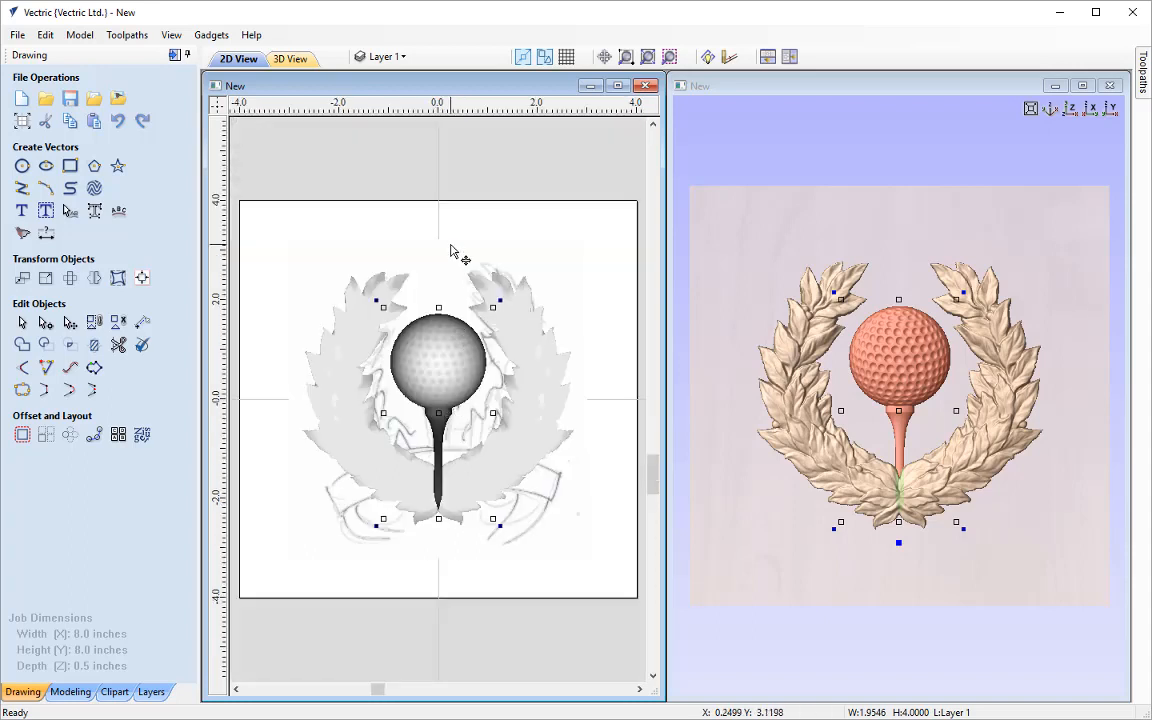
click(426, 268)
click(367, 214)
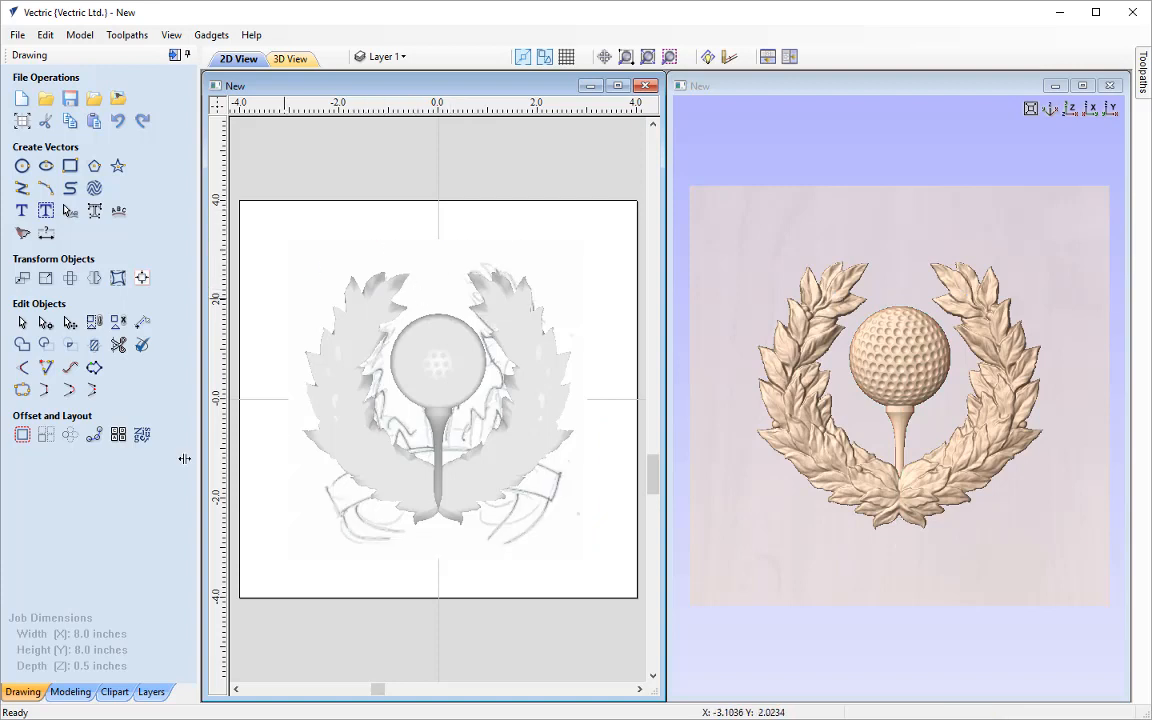
- Show the Ribbon4 component again and scale it proportionally to exactly 5 inches wide
click(69, 691)
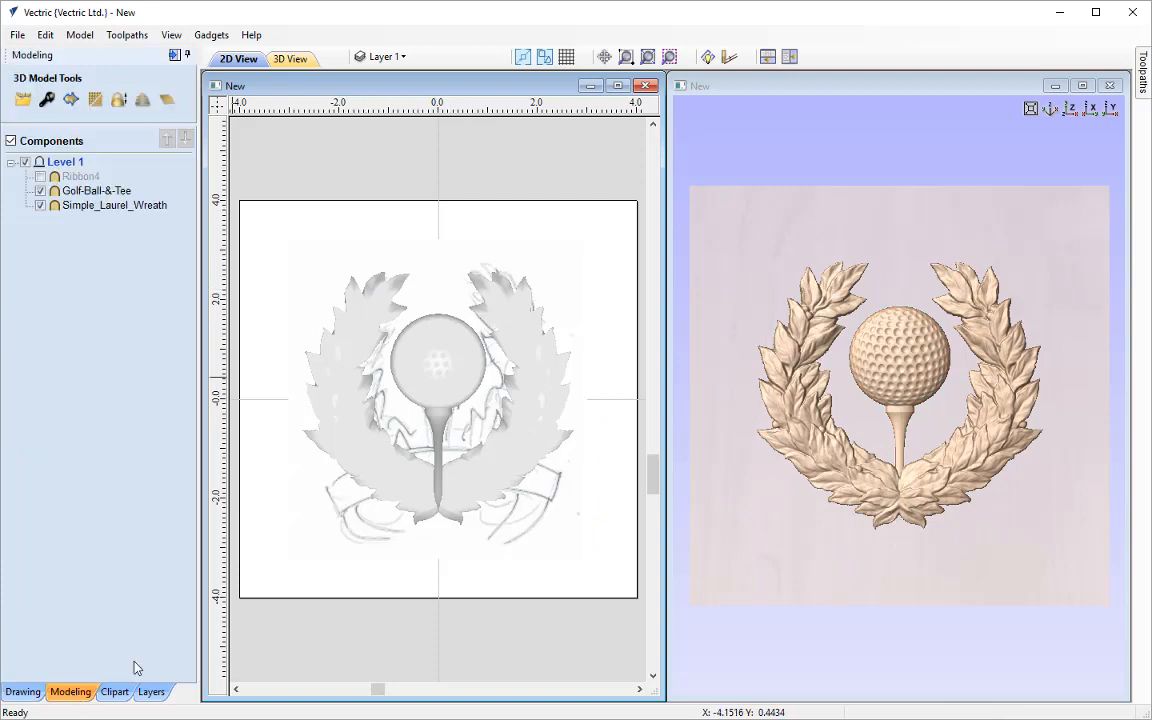
click(40, 176)
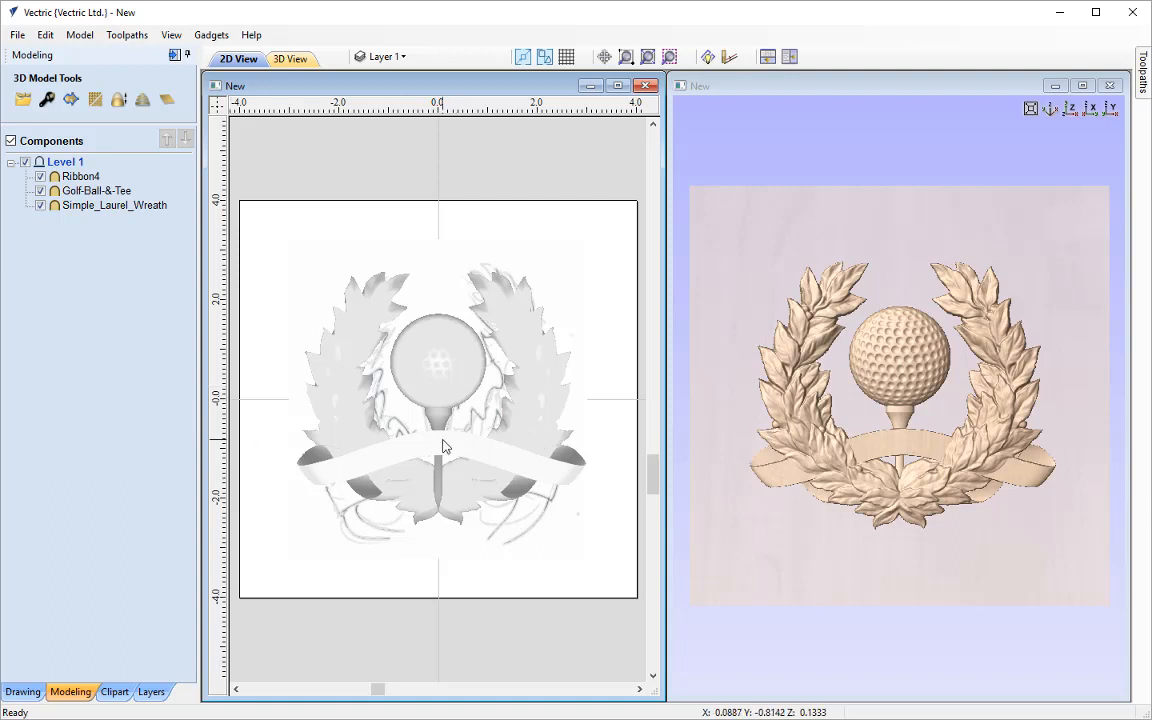
click(80, 176)
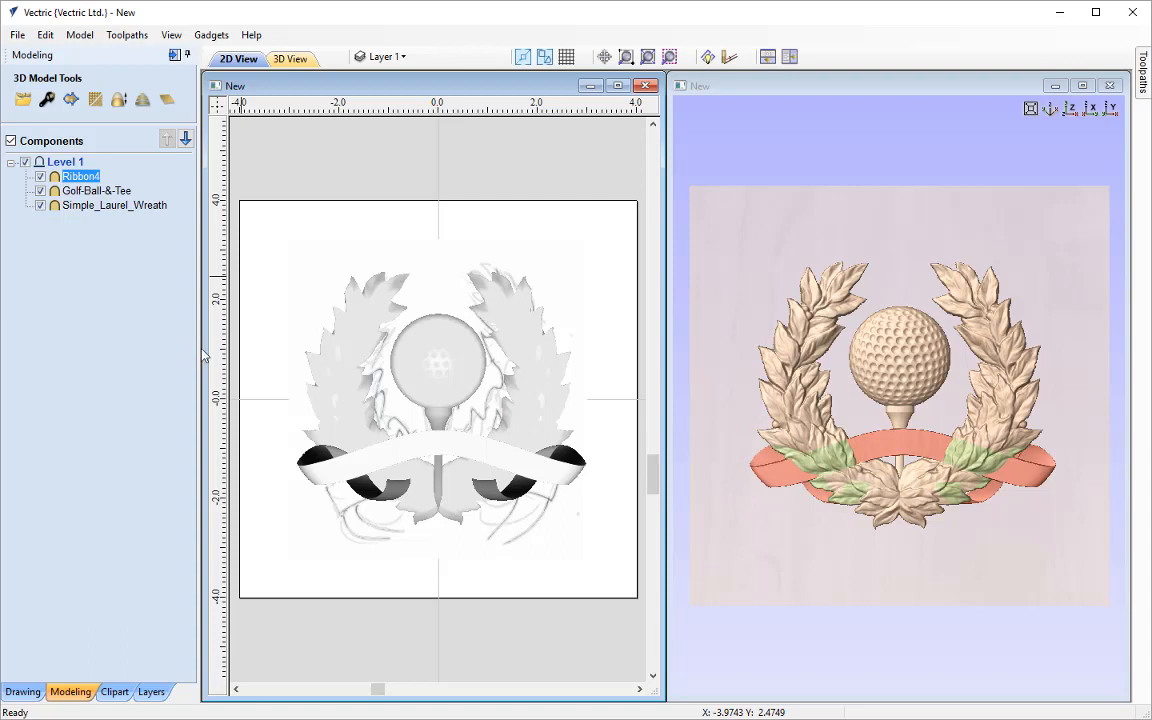
click(466, 453)
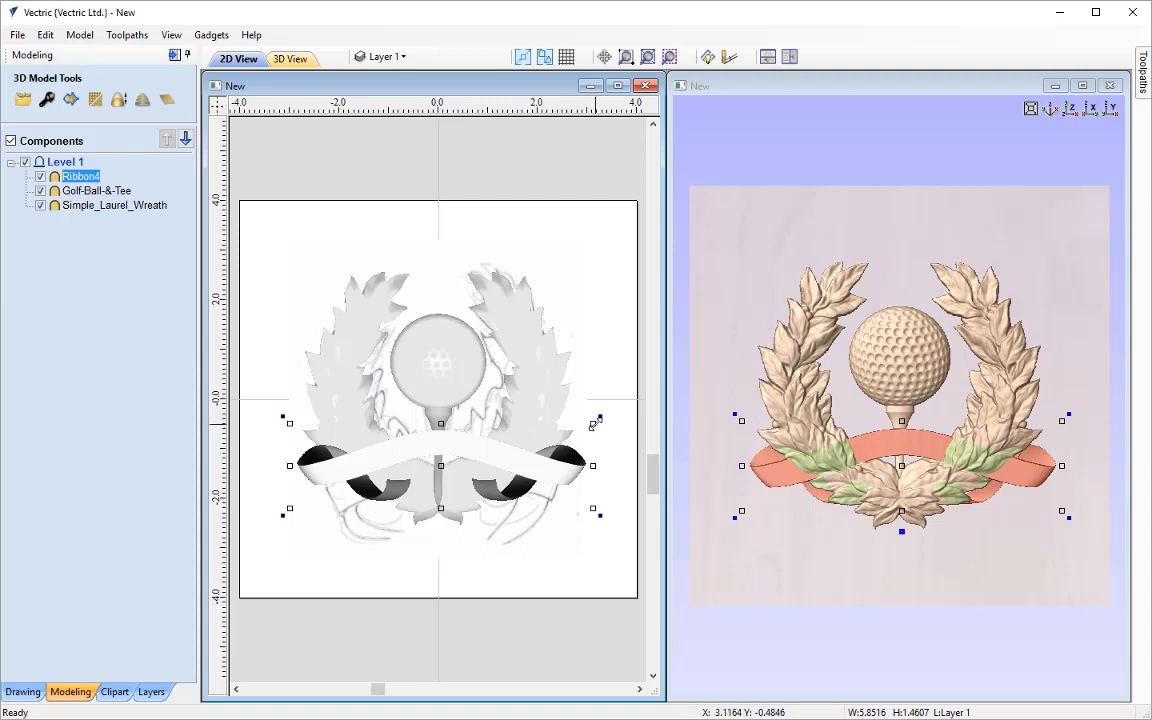
drag(596, 420, 579, 428)
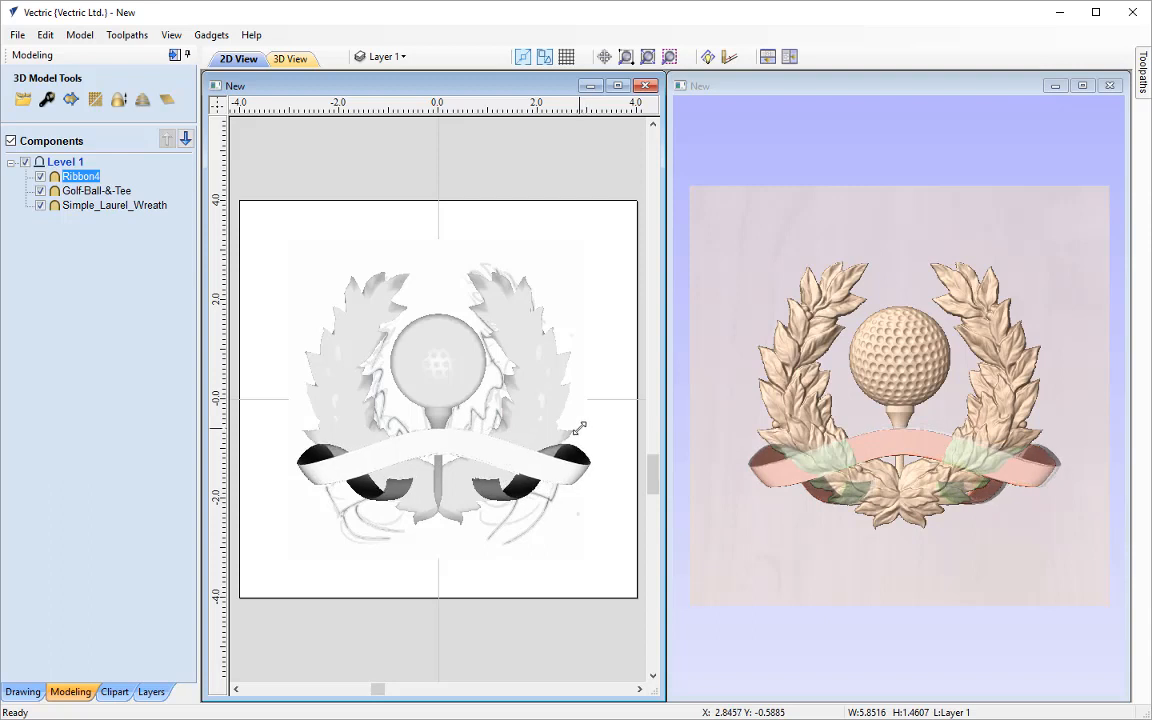
text(5)
text(d0)
key(Return)
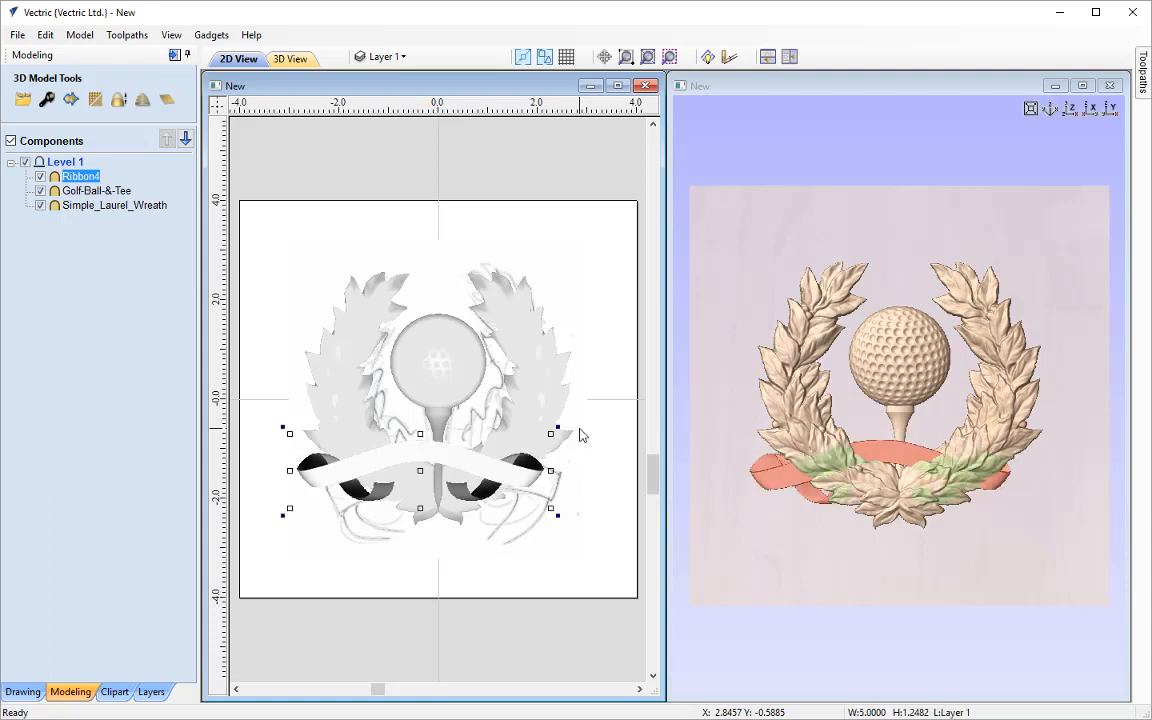
- Center the ribbon in the material both horizontally and vertically with the alignment tools
click(22, 691)
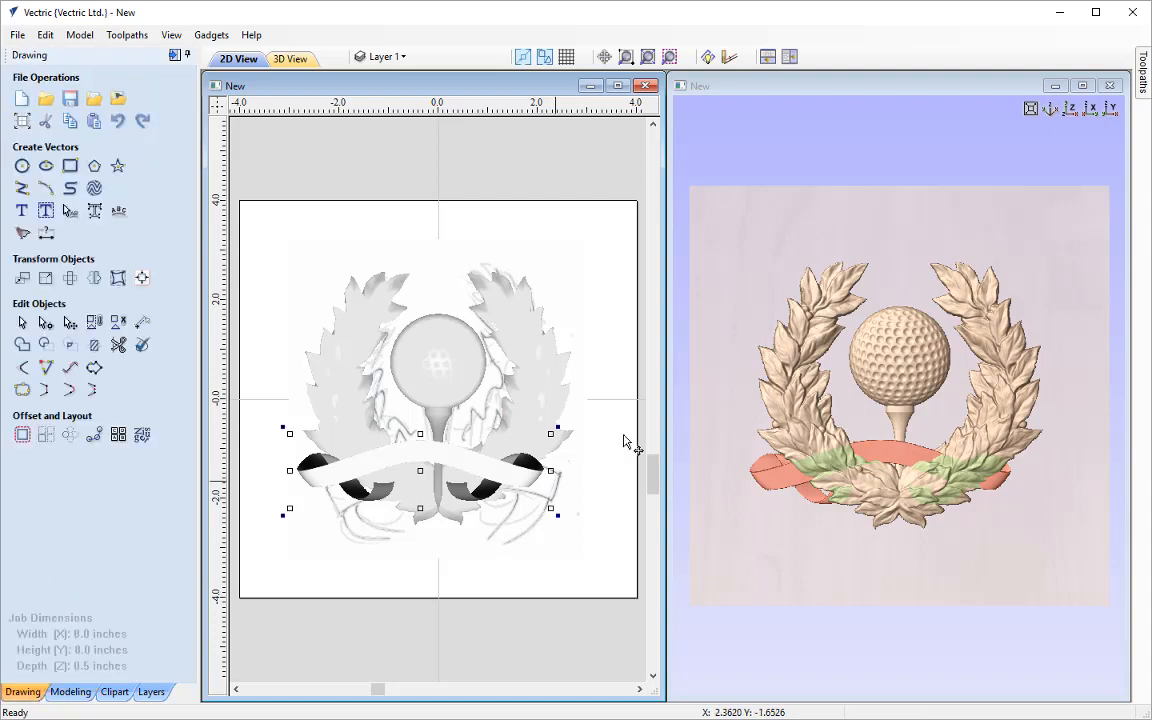
click(142, 277)
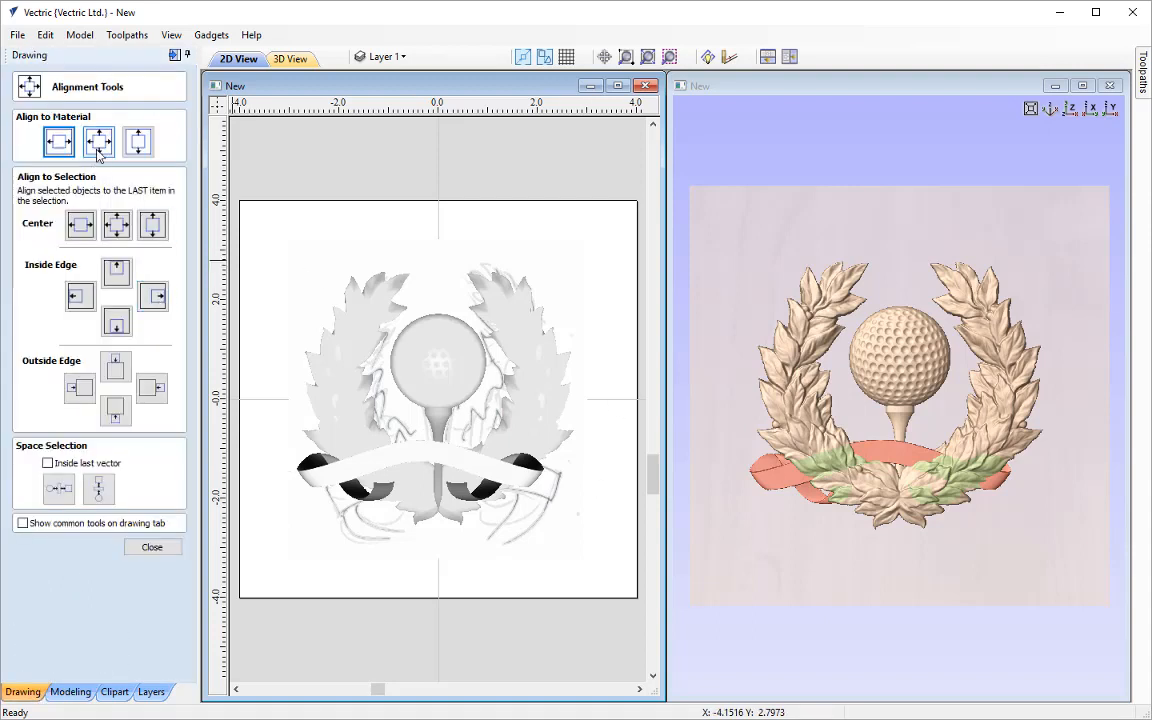
click(98, 147)
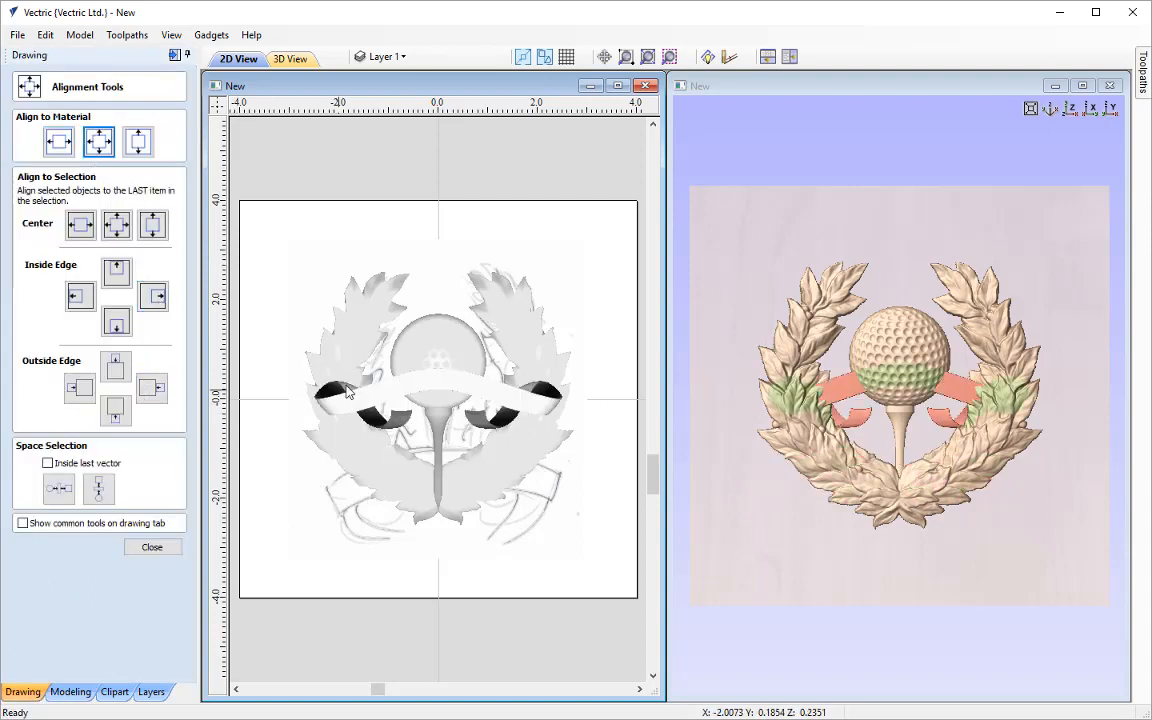
click(152, 547)
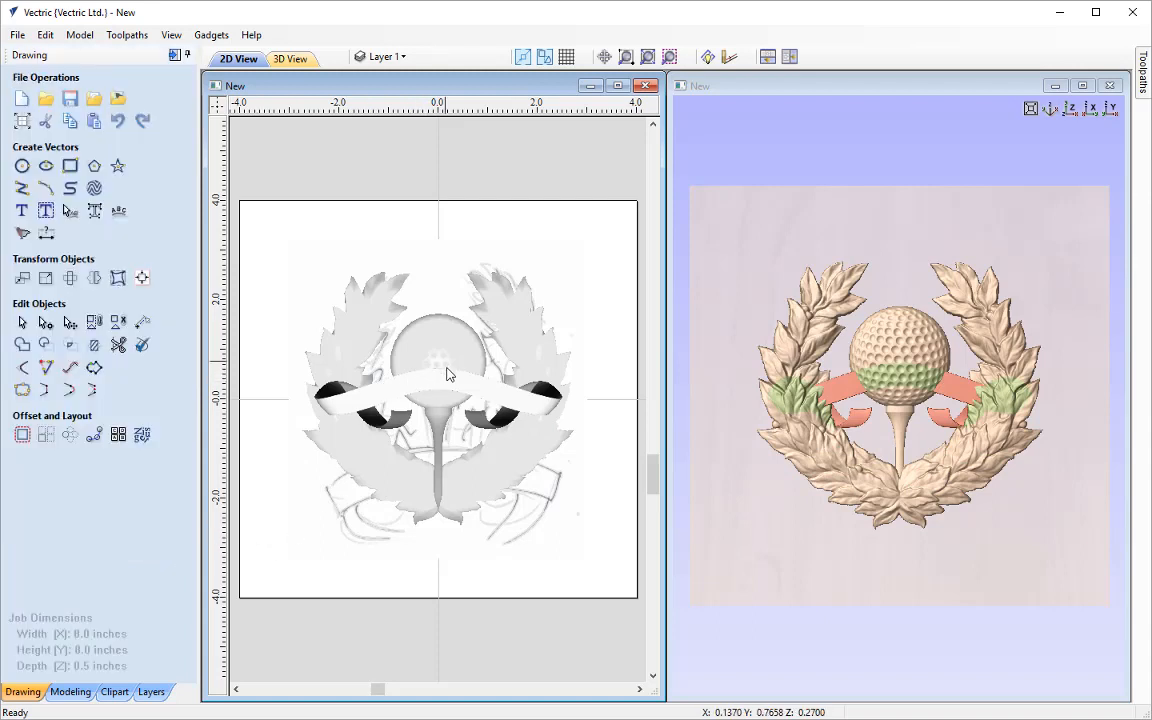
- Move the ribbon straight down about 2.3 inches so that it overlaps the leaves at the wreath's base
click(447, 374)
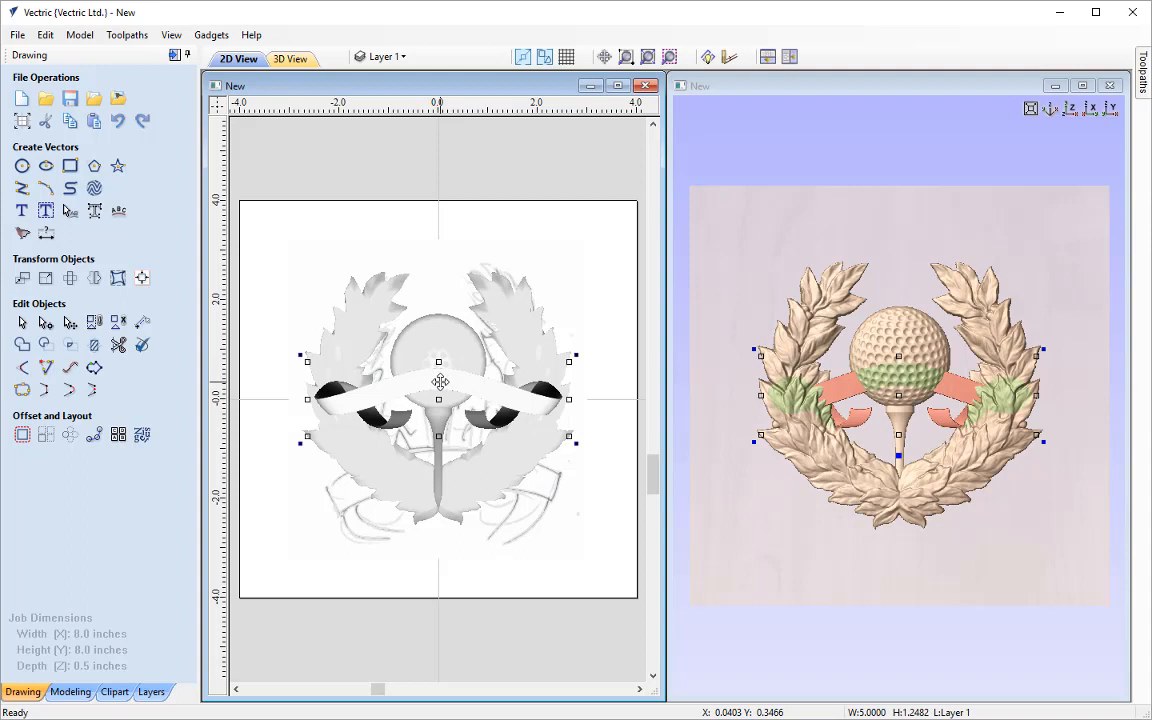
drag(440, 381, 440, 497)
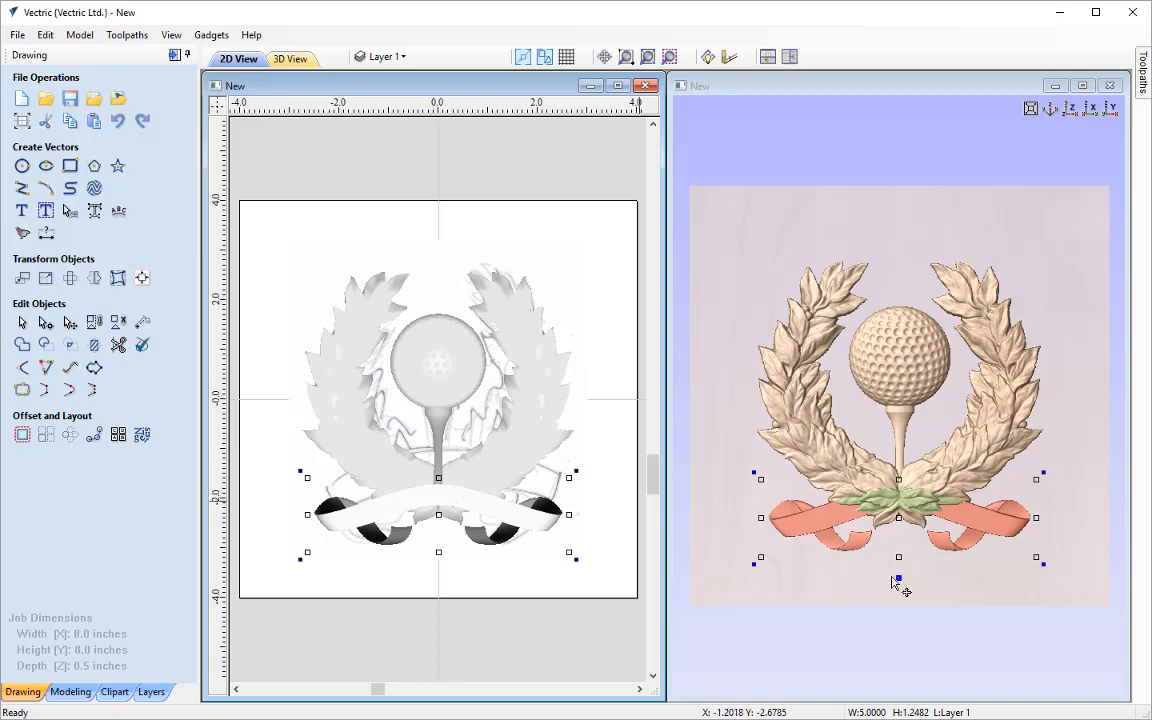
scroll(926, 545, up, 3)
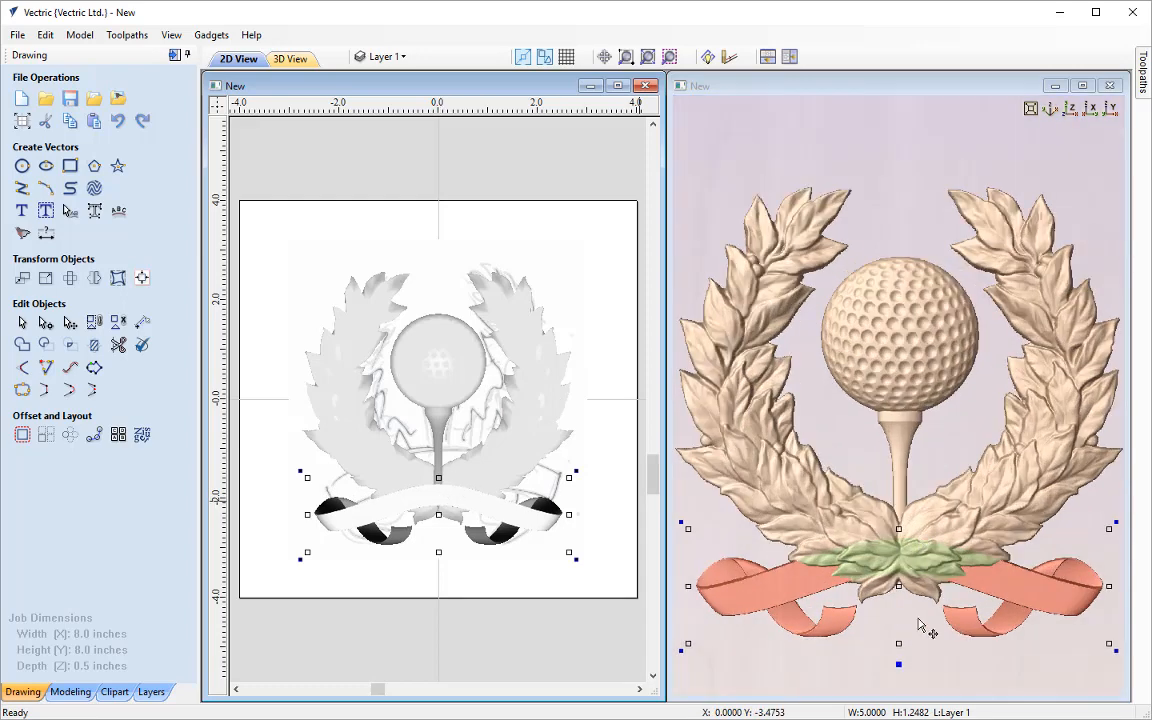
scroll(917, 641, up, 2)
middle_drag(930, 608, 957, 452)
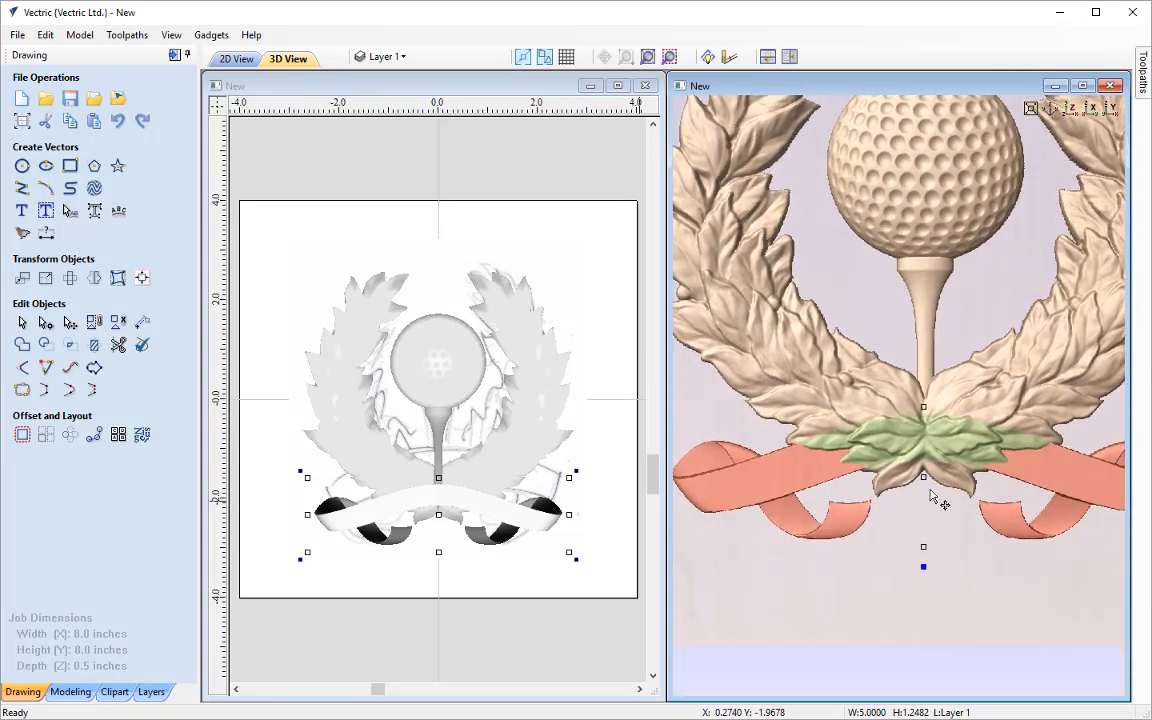
scroll(909, 516, up, 2)
scroll(908, 515, up, 2)
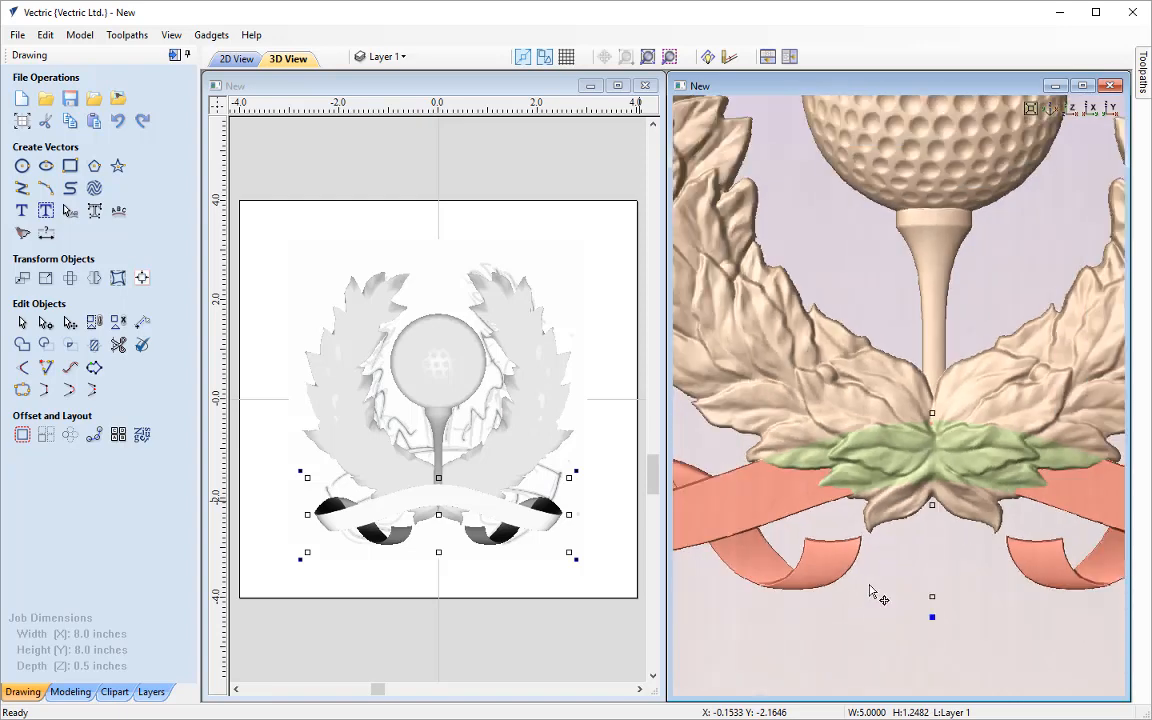
scroll(872, 592, down, 2)
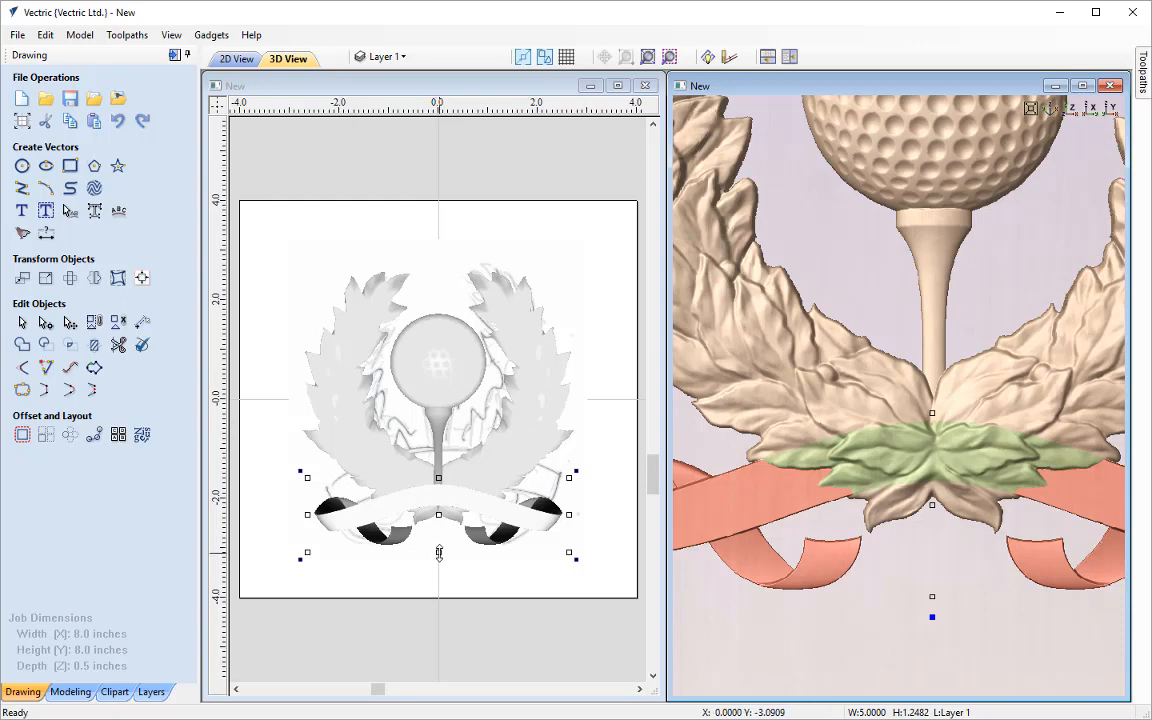
- Stretch the ribbon downward to about 1.83 inches tall and move it up about 0.2 inches along the vertical centerline
drag(439, 553, 440, 566)
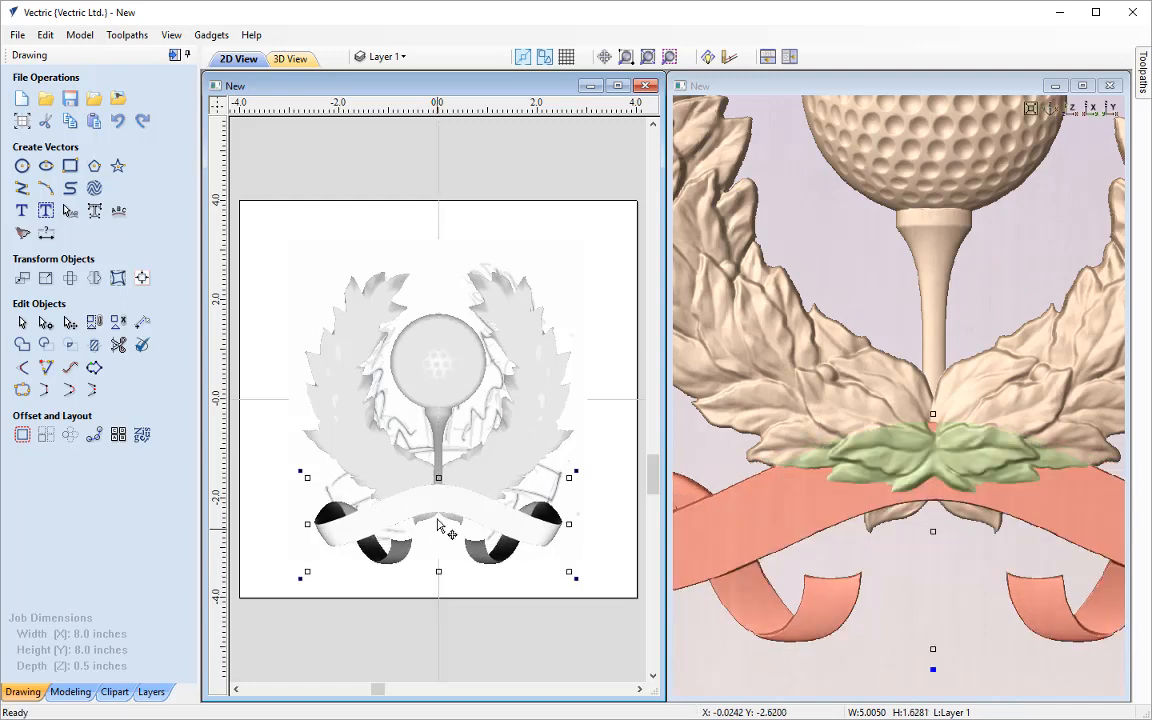
scroll(437, 511, up, 1)
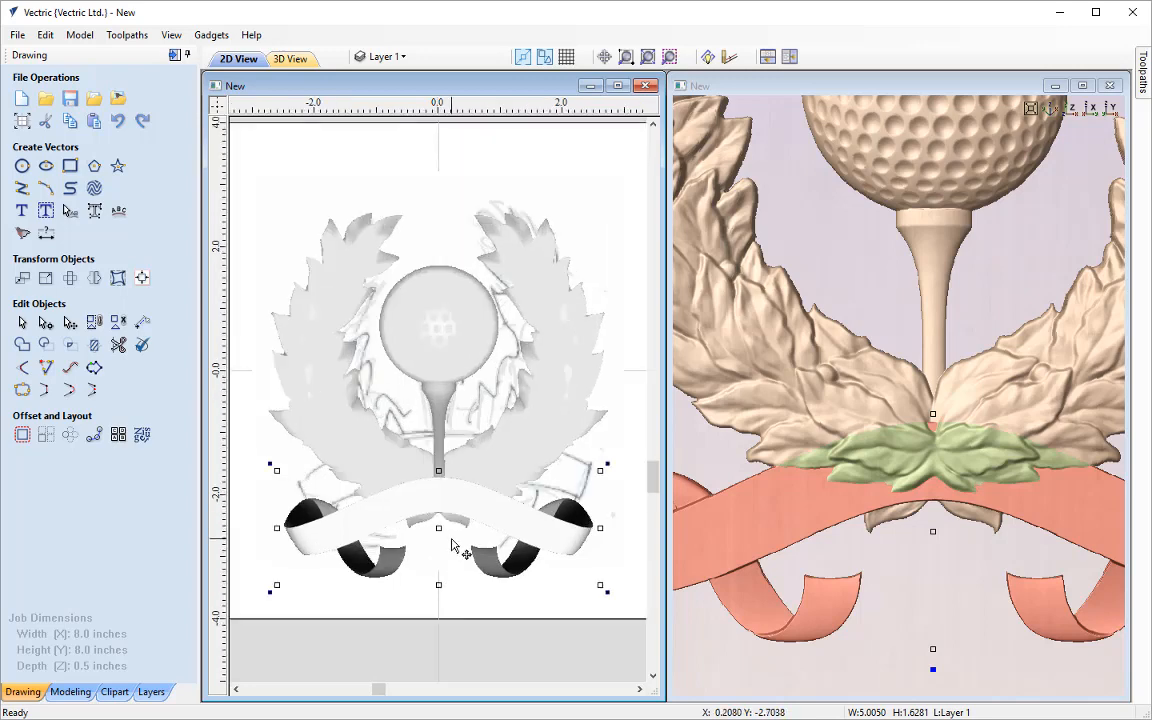
click(437, 589)
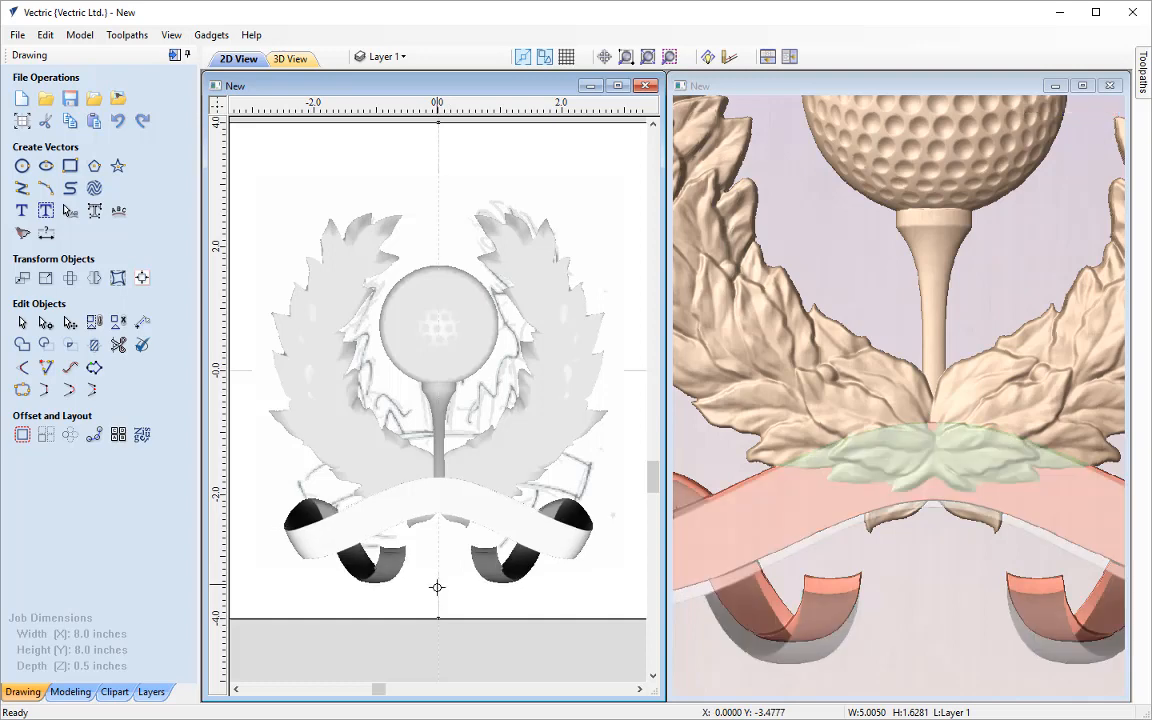
click(440, 530)
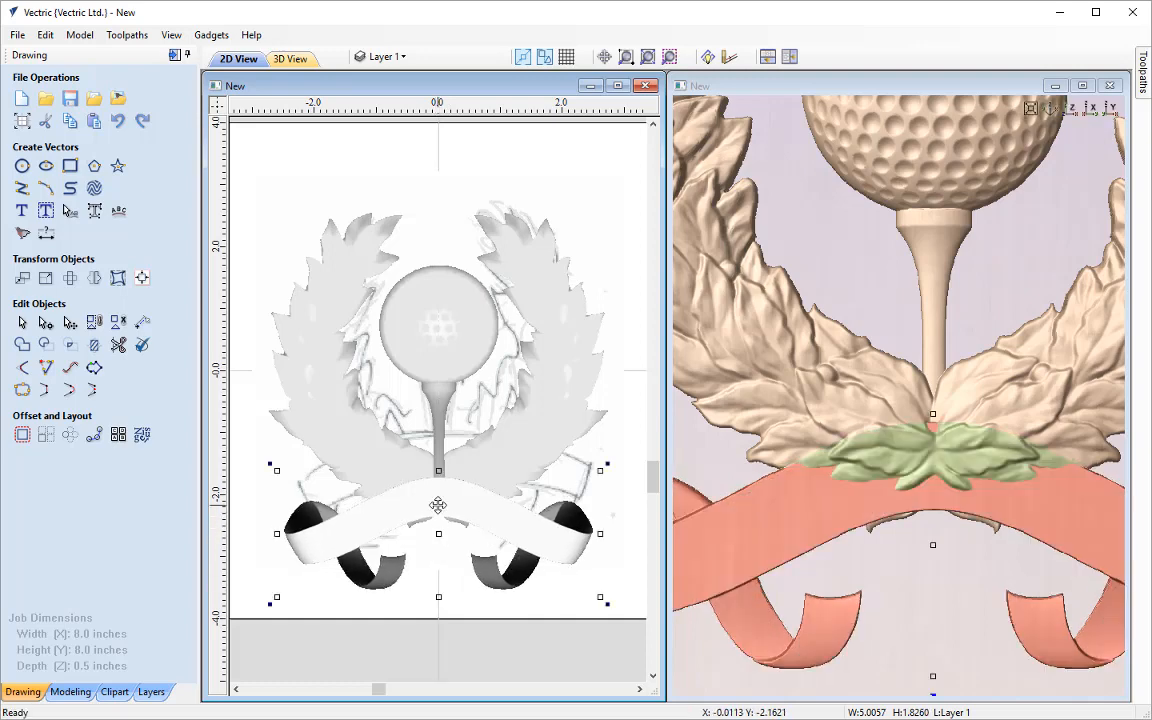
drag(437, 501, 441, 485)
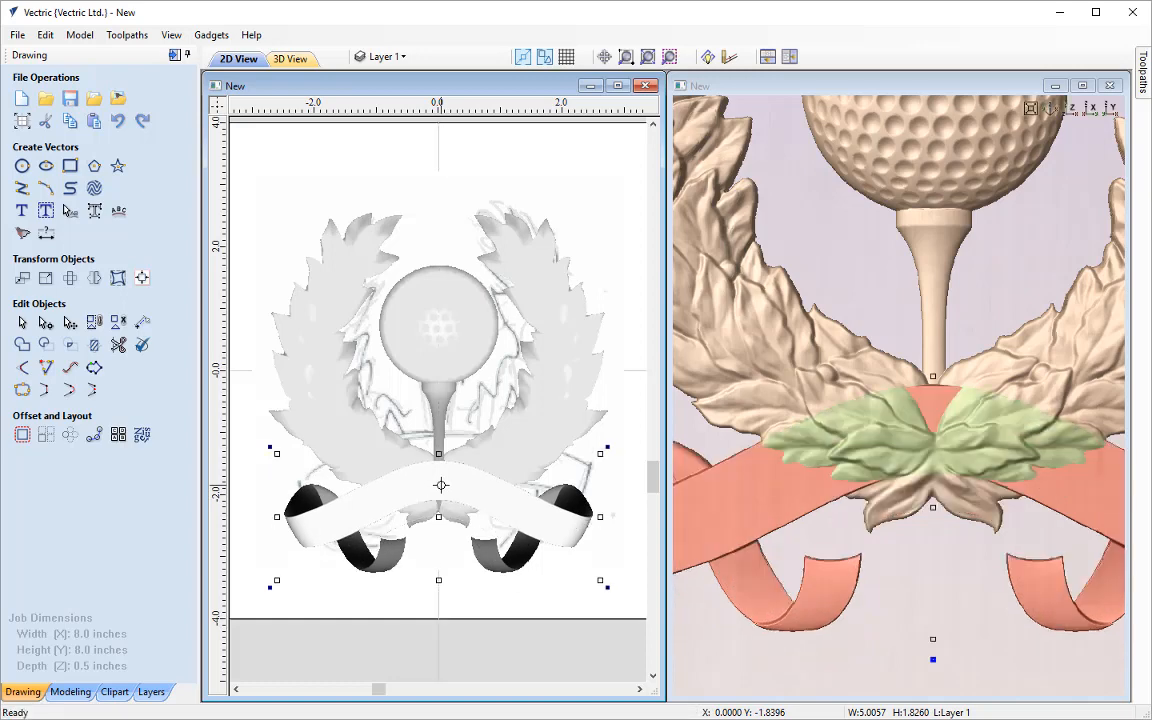
drag(441, 485, 435, 492)
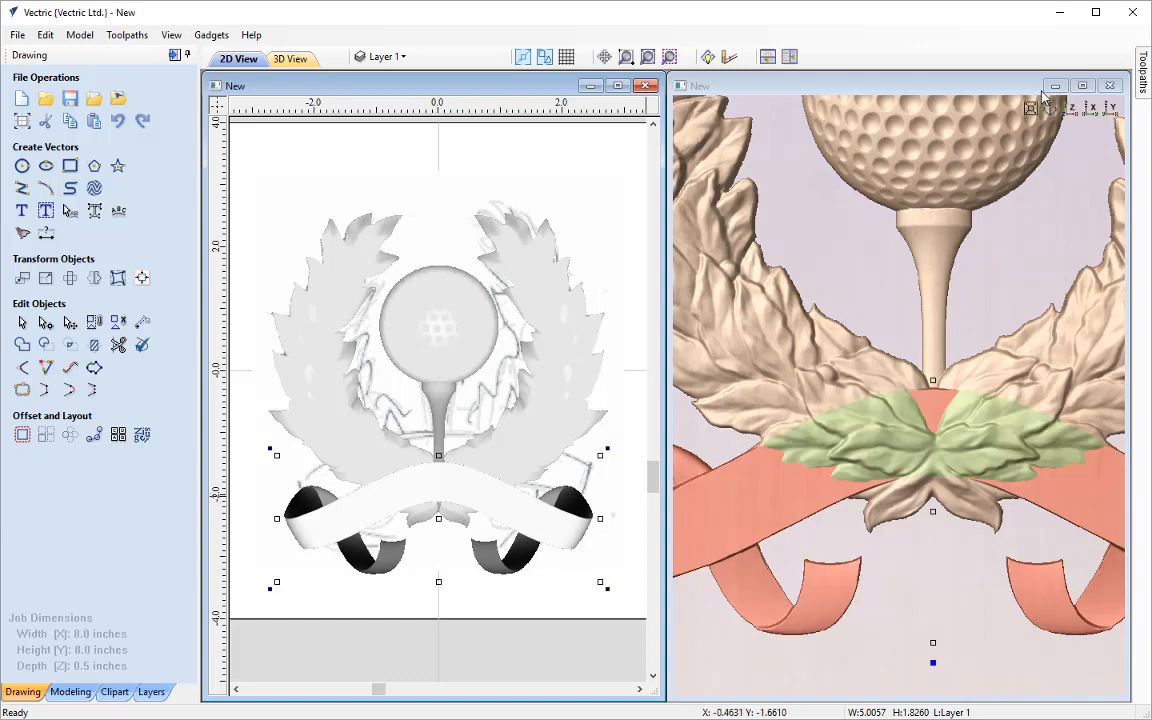
- Maximize the 3D view and examine up close how the ribbon and the leaves overlap at the wreath's base
click(1031, 108)
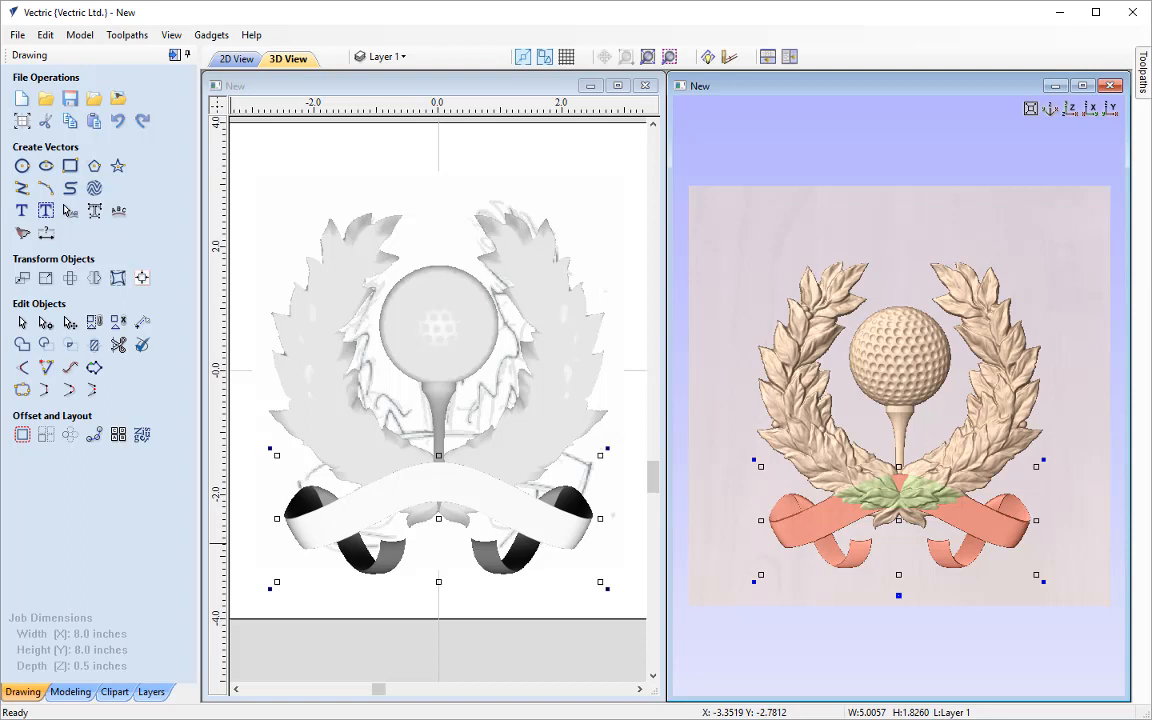
click(1082, 87)
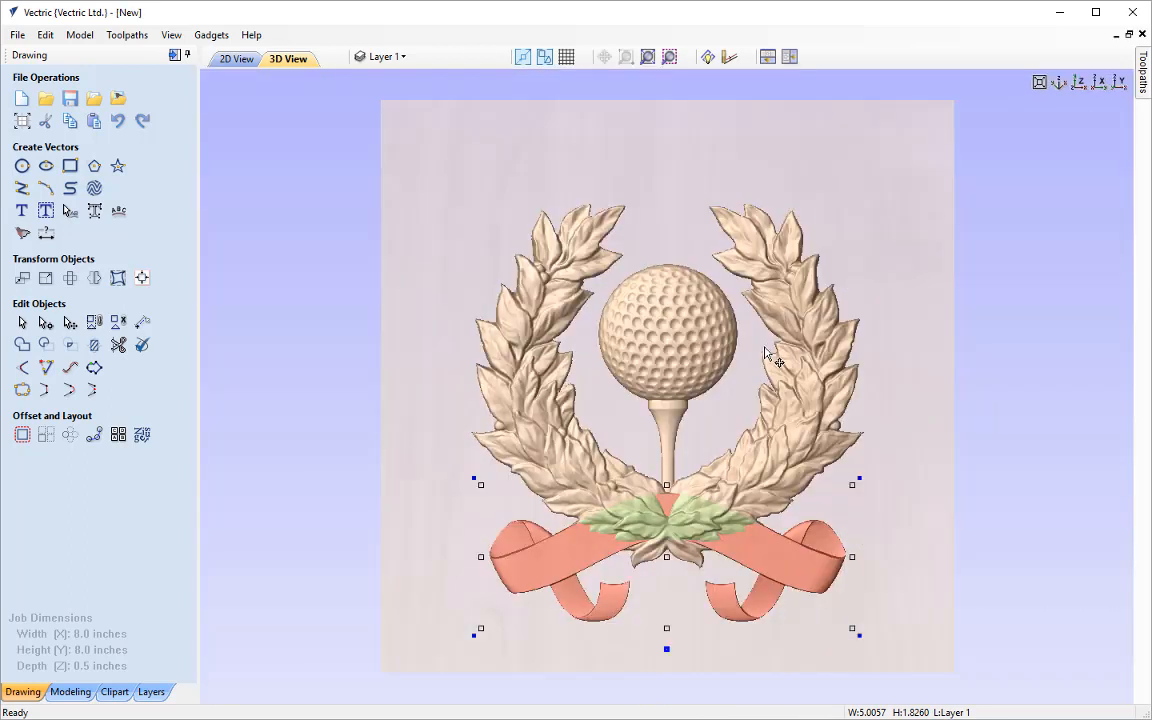
drag(884, 409, 588, 398)
right_drag(590, 405, 585, 567)
middle_drag(584, 562, 620, 469)
drag(560, 474, 654, 187)
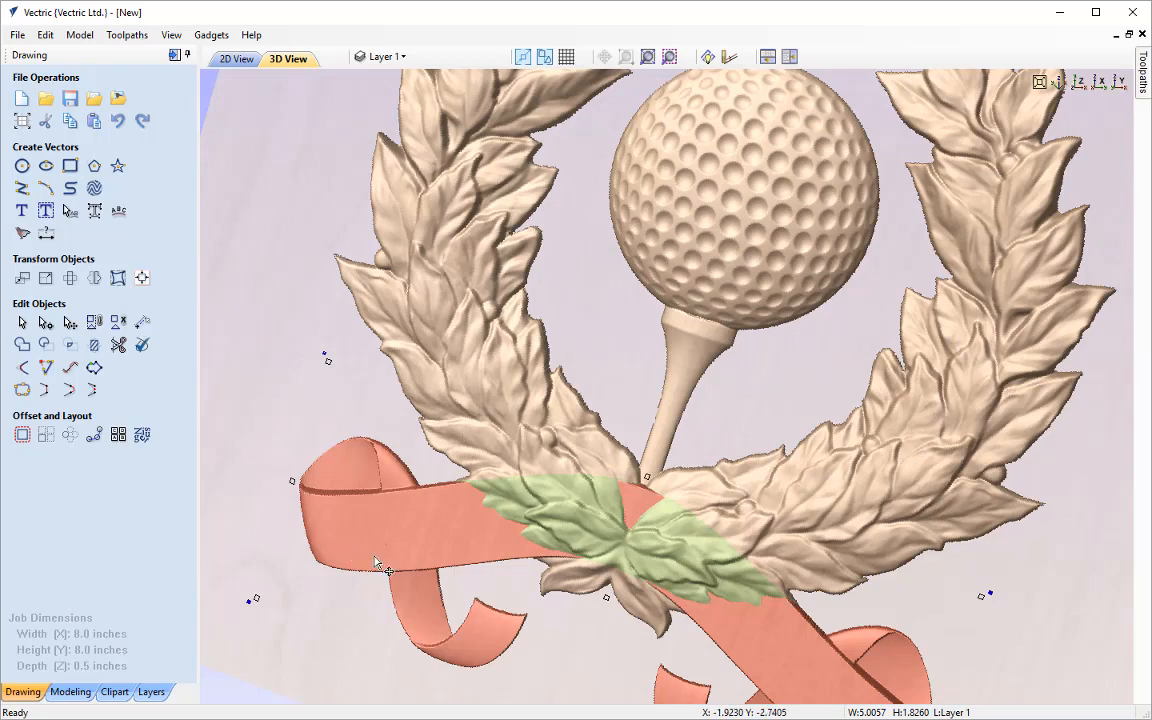
drag(378, 563, 463, 571)
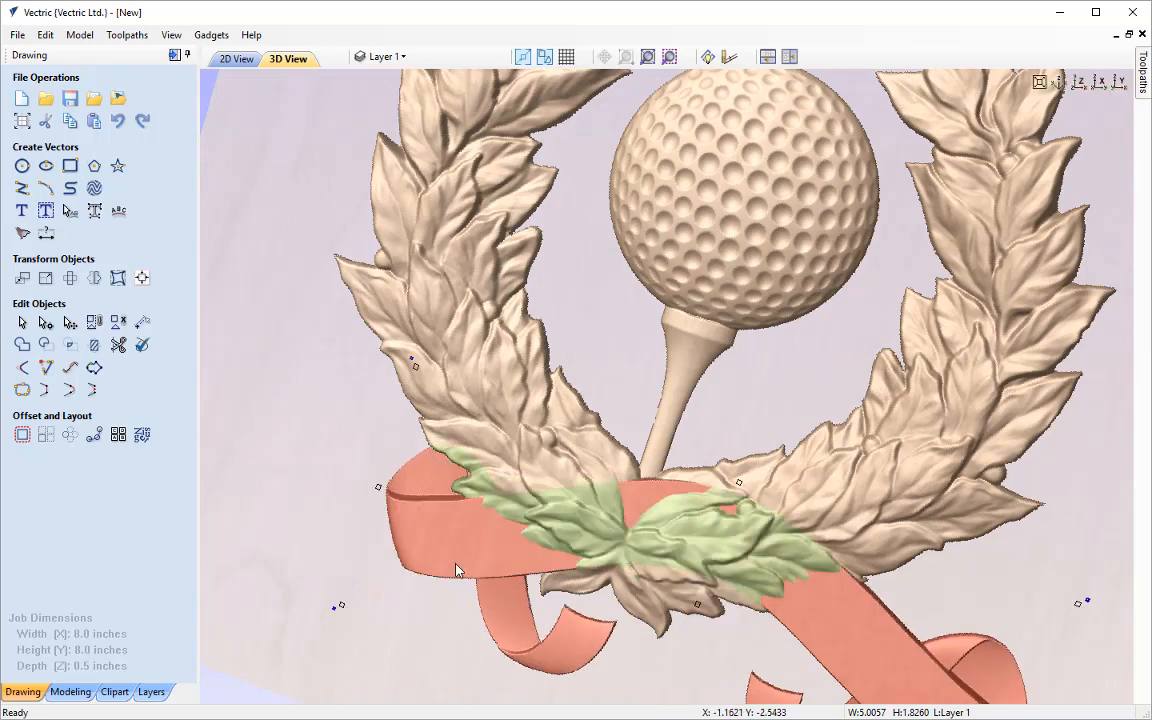
key(ctrl+z)
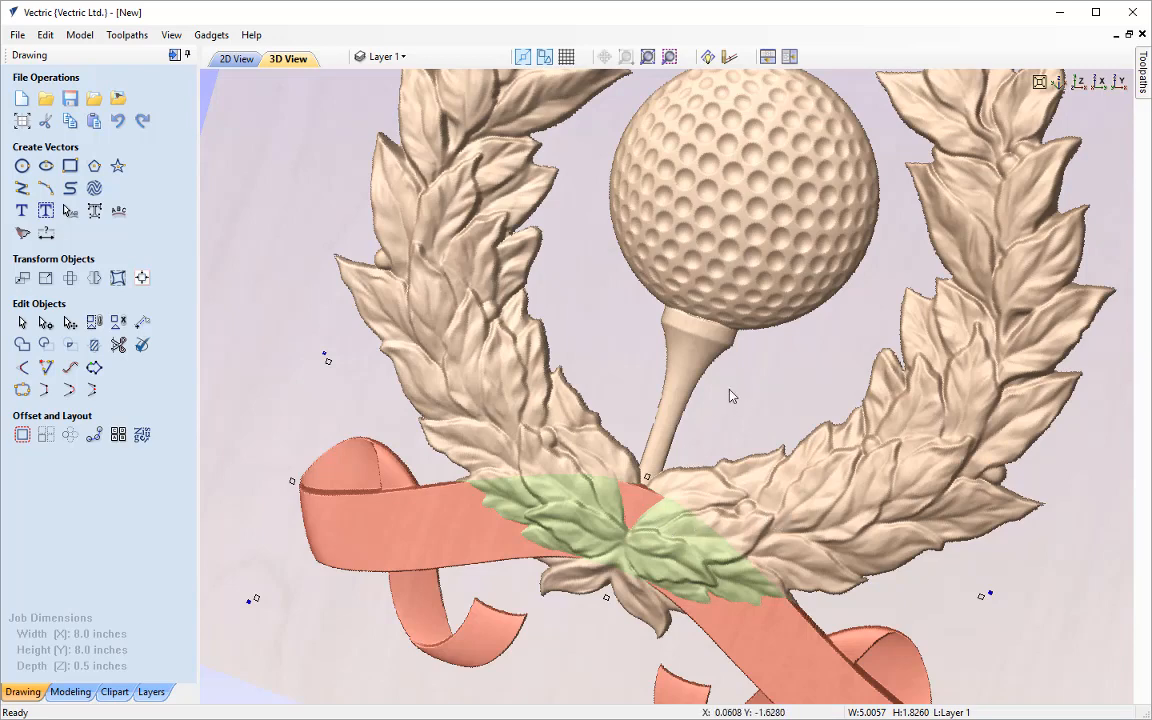
click(1039, 84)
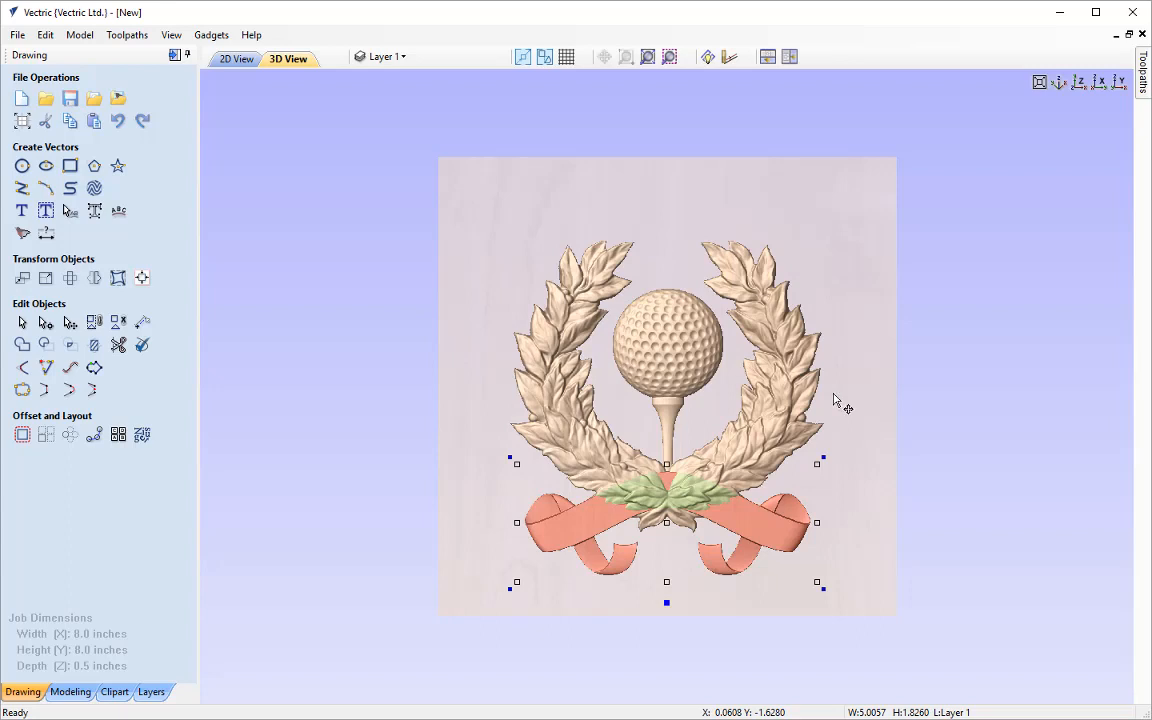
- Open the laurel wreath's component properties and place the dialog clear of the model
click(557, 406)
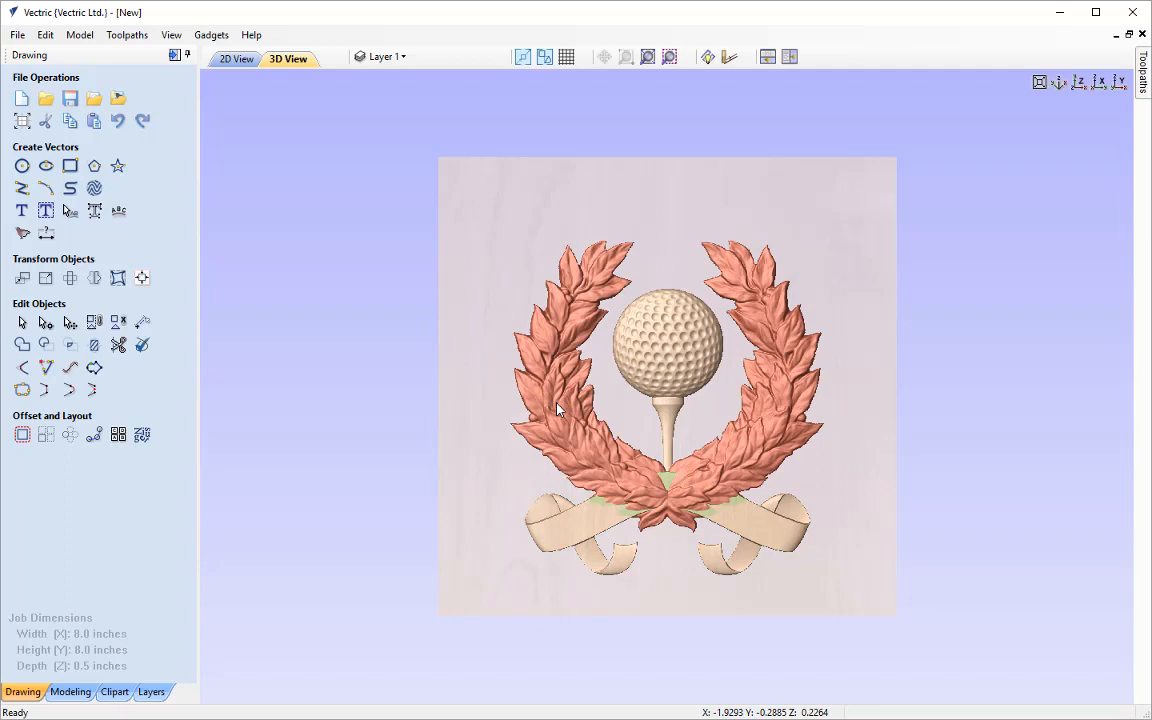
click(557, 406)
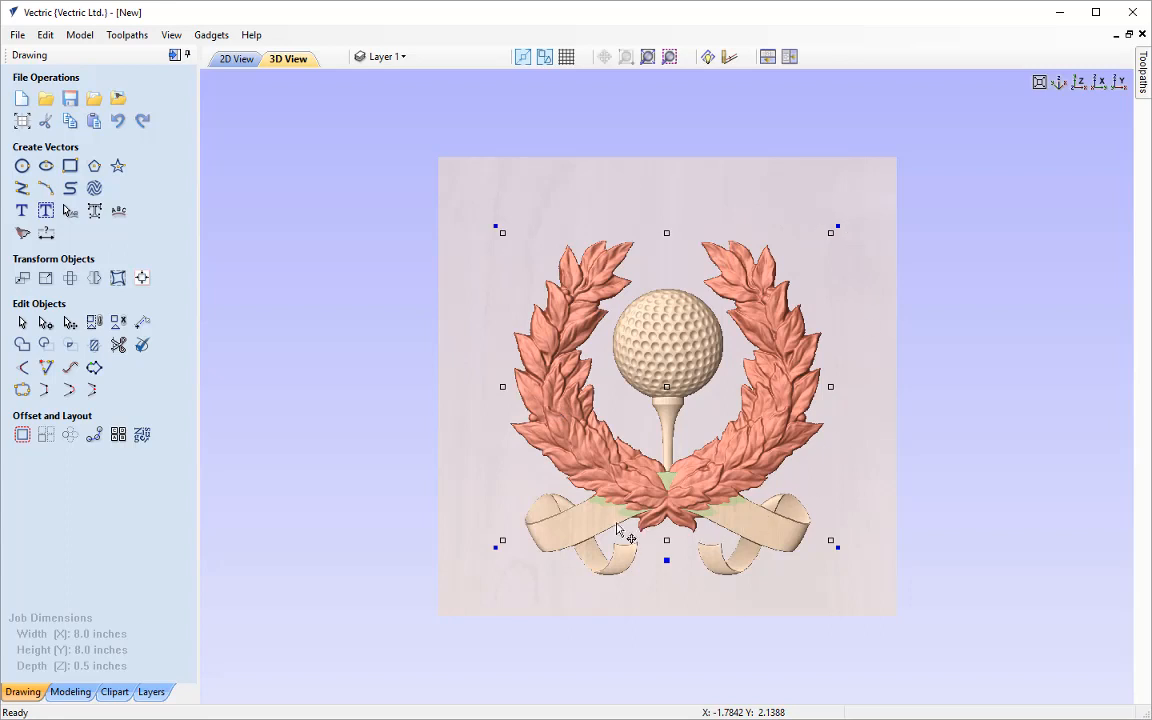
double_click(666, 560)
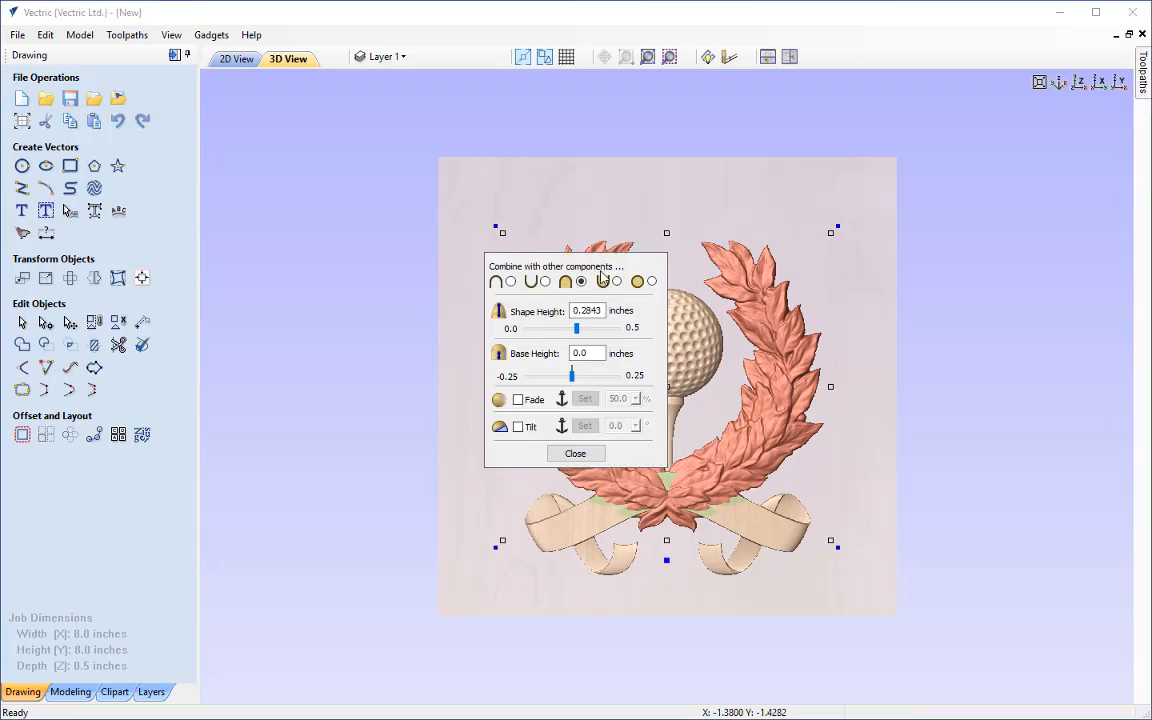
drag(540, 255, 269, 308)
drag(326, 337, 0, 275)
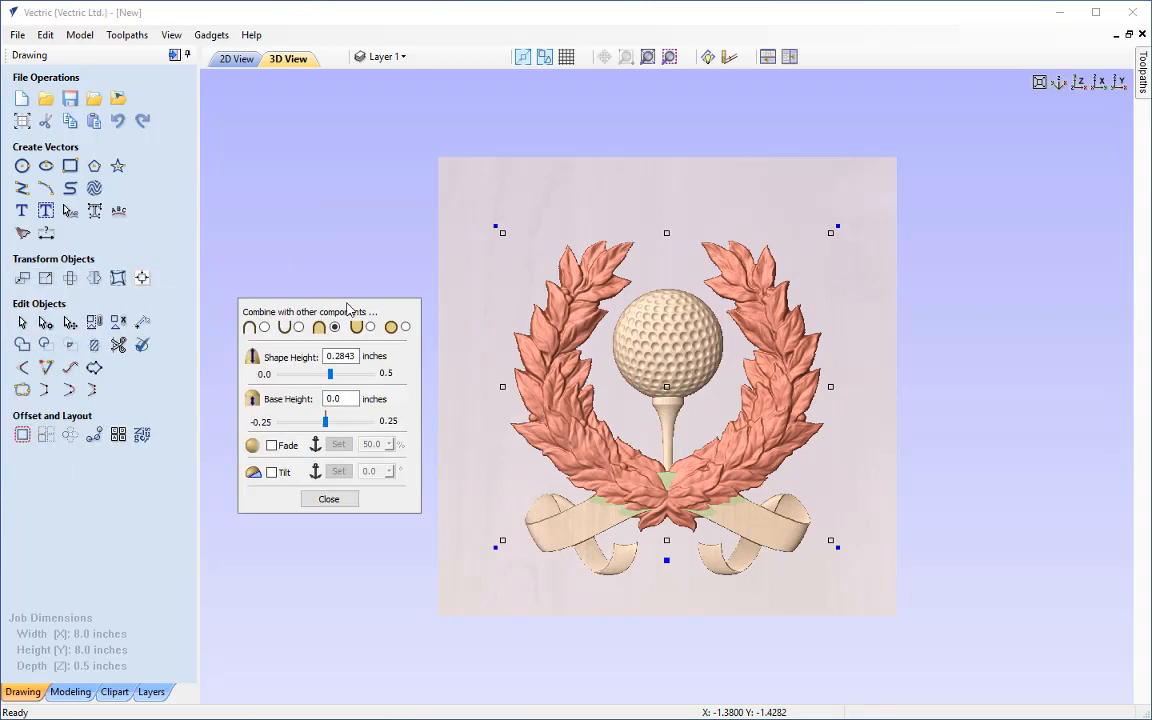
drag(350, 304, 312, 297)
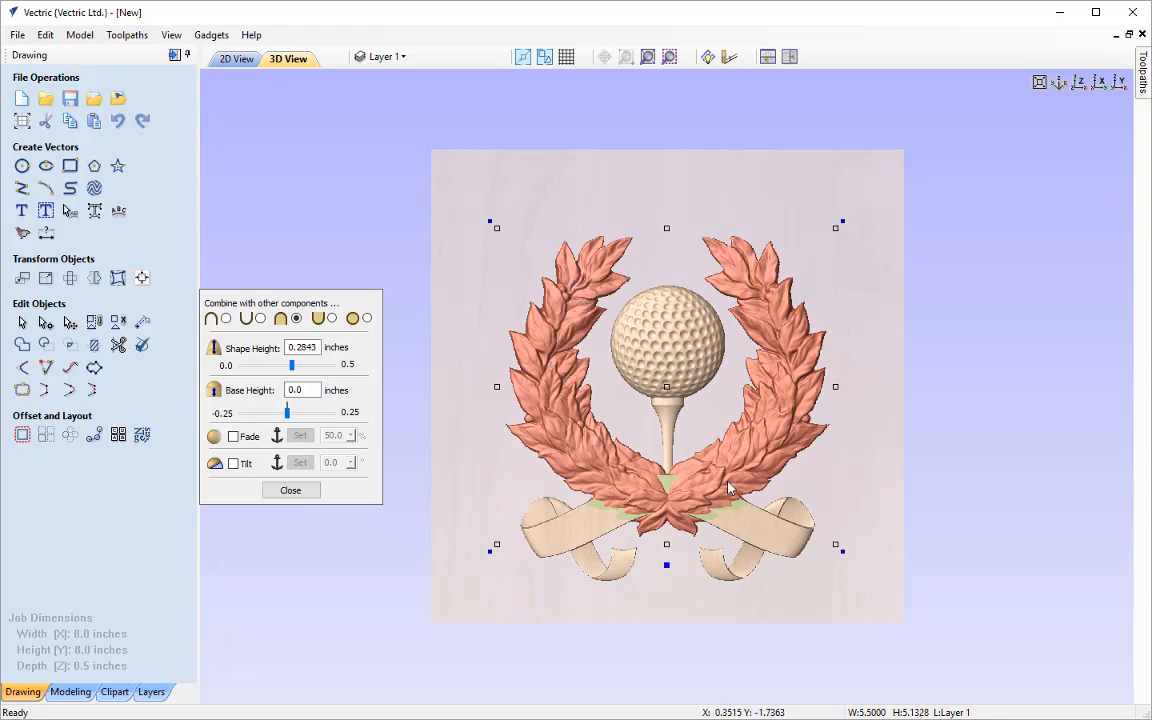
- Enable Fade on the laurel wreath, anchoring it from the wreath's top center to its bottom center
drag(527, 638, 818, 468)
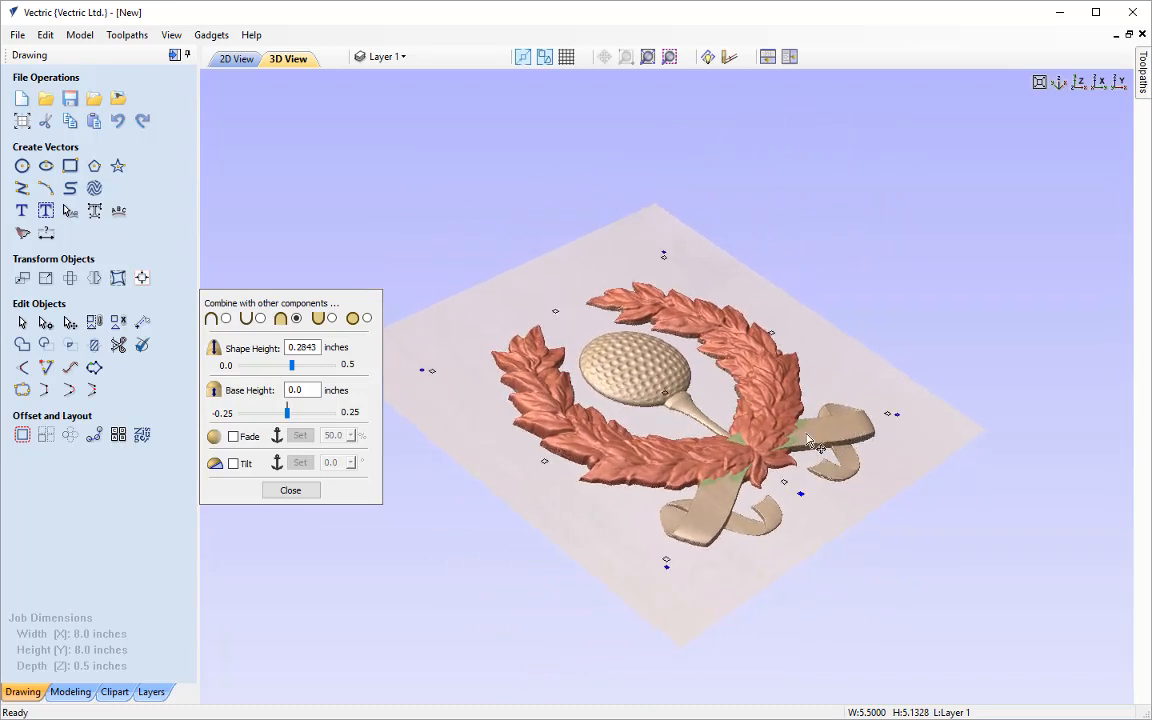
drag(620, 589, 760, 520)
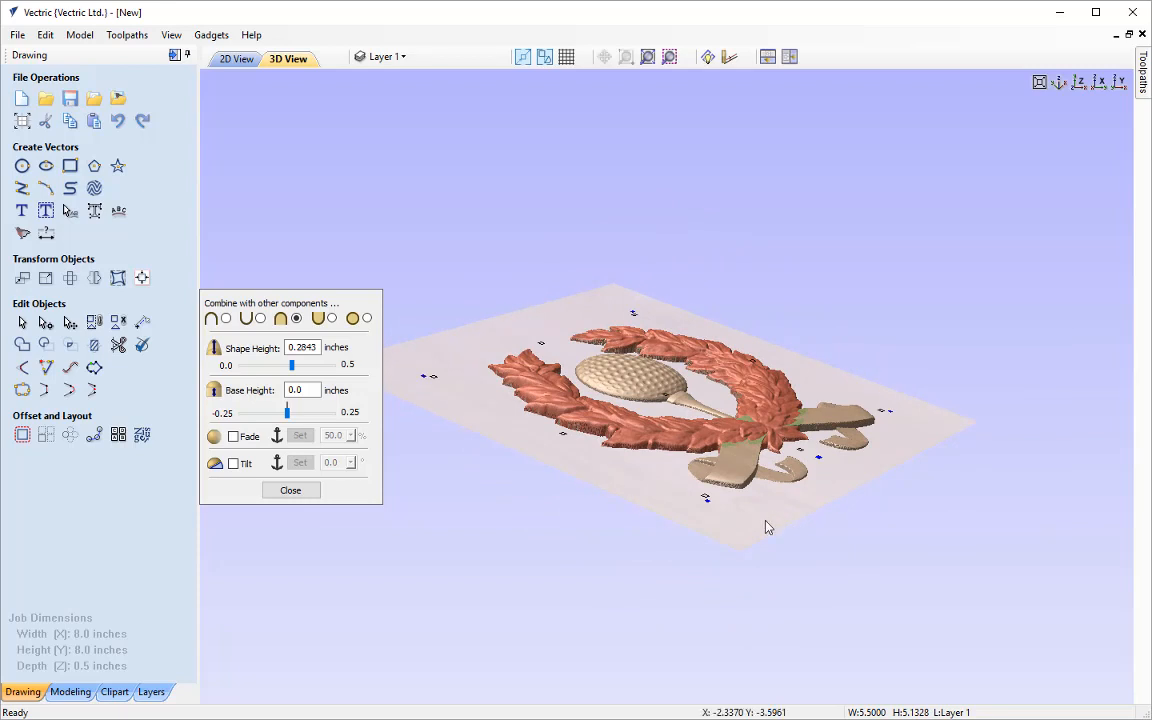
drag(762, 520, 555, 578)
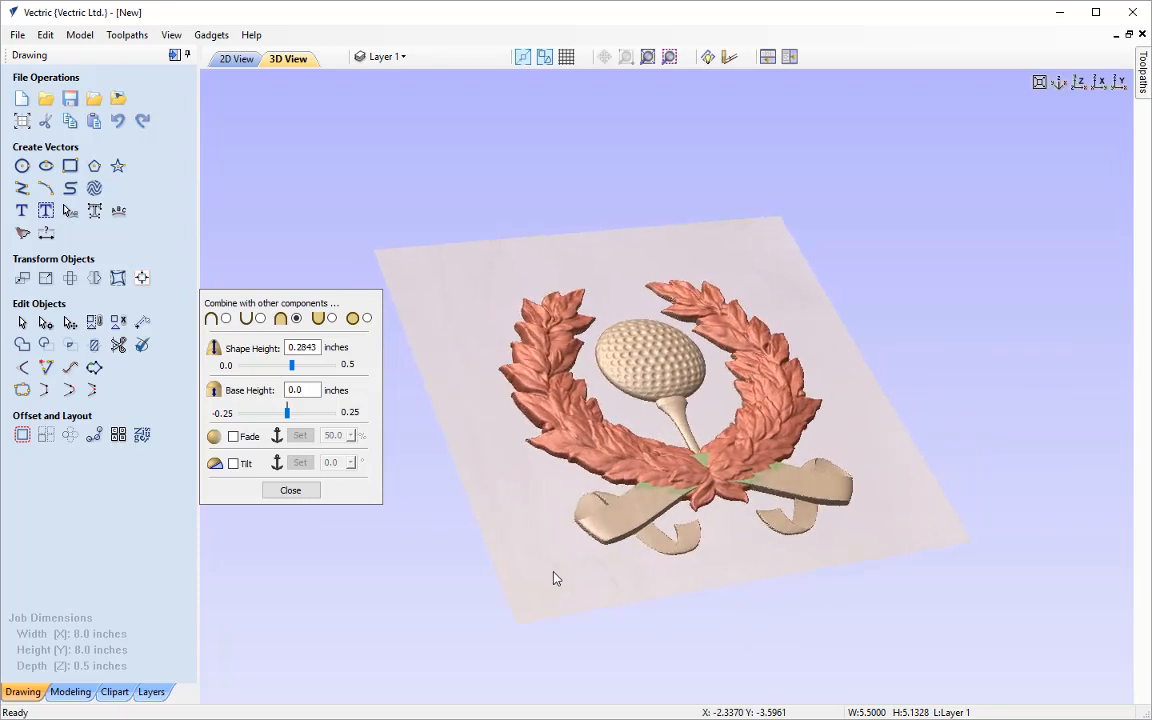
click(1078, 82)
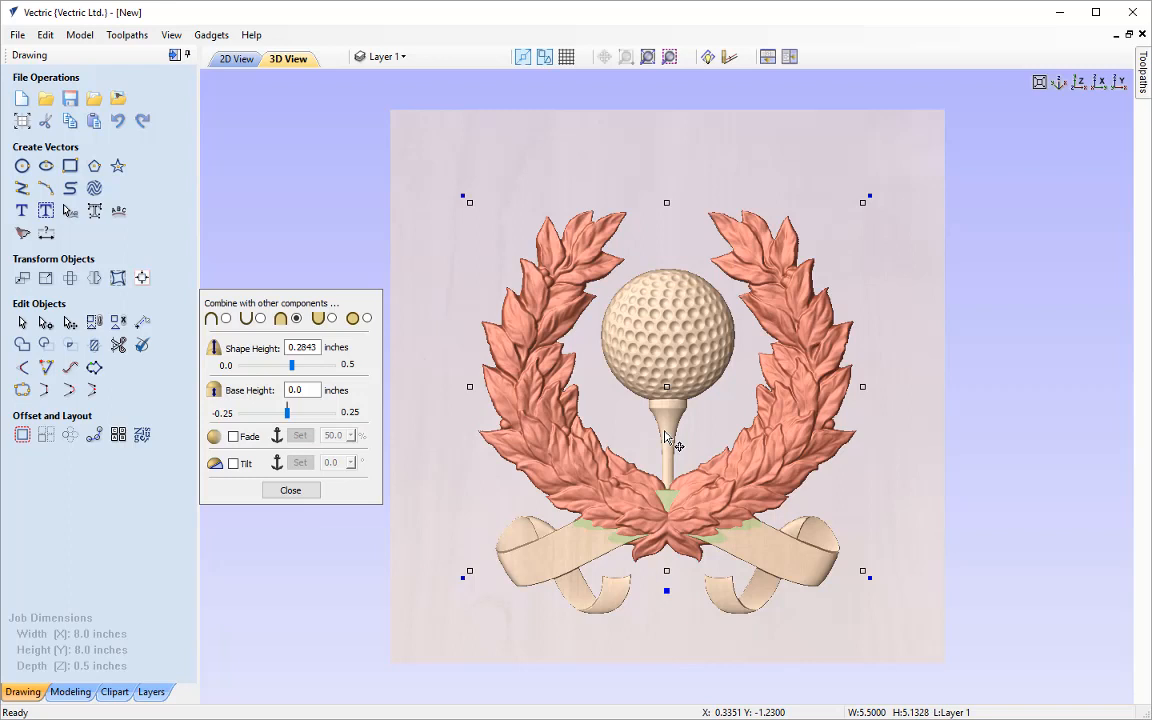
click(233, 436)
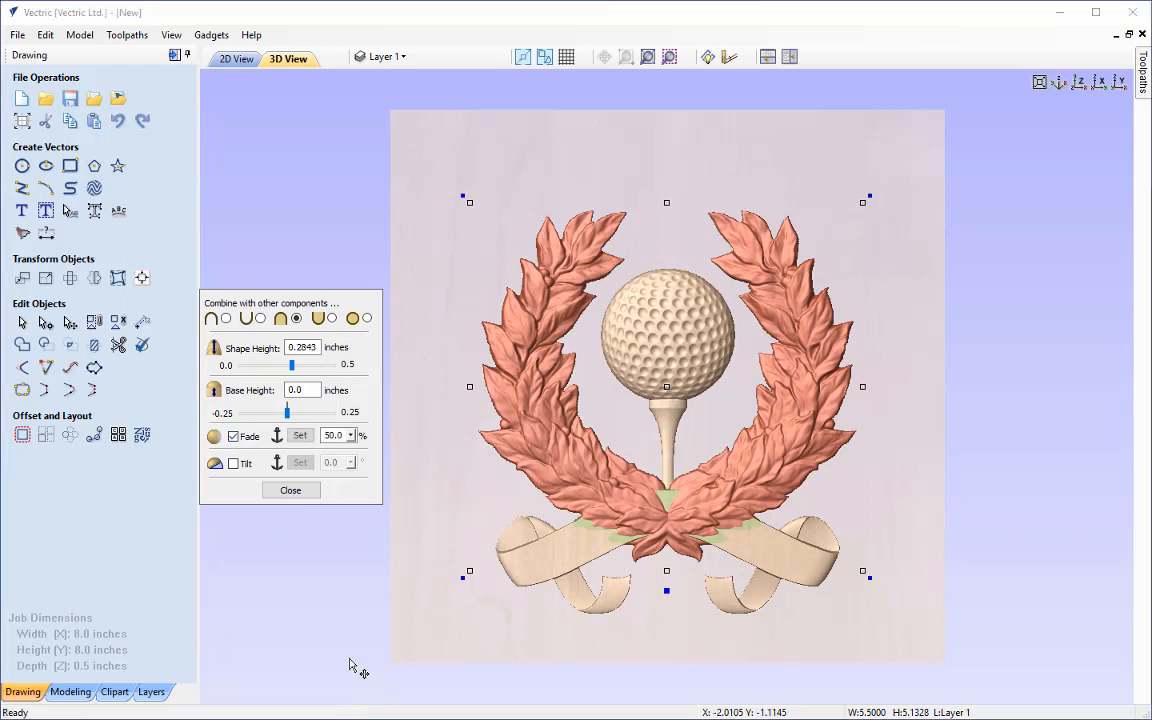
click(301, 437)
click(667, 203)
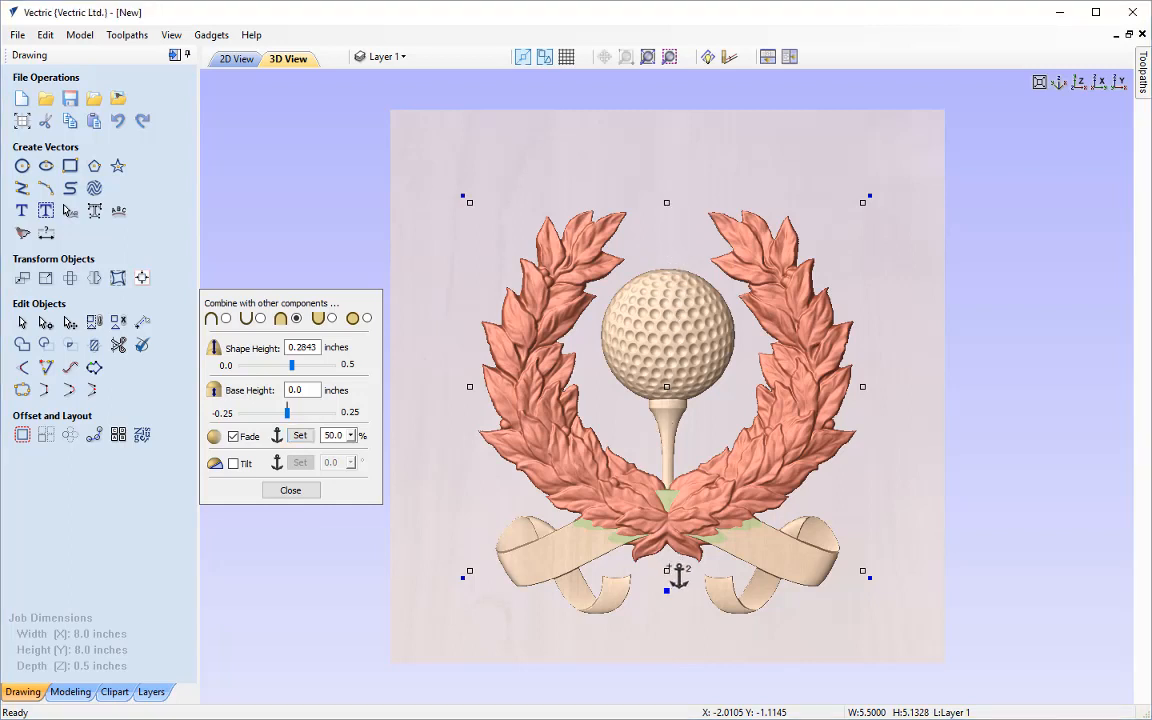
click(668, 571)
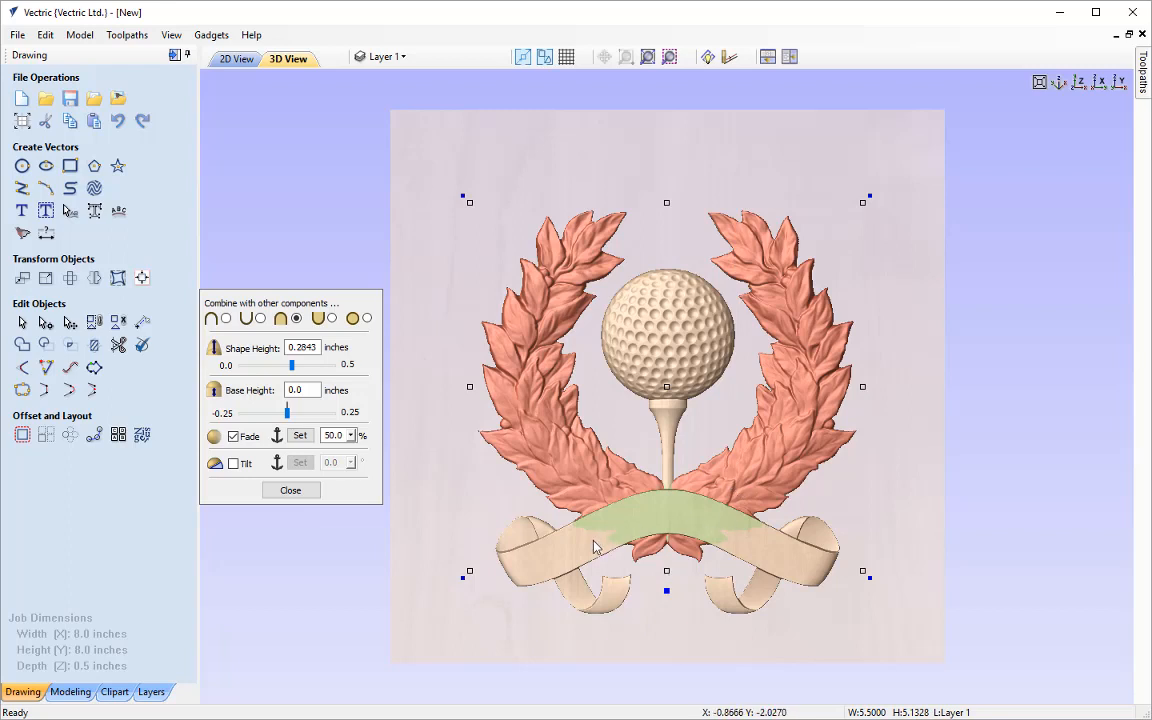
- Set the wreath's fade to 40% and select the golf ball and tee component for property editing
click(351, 435)
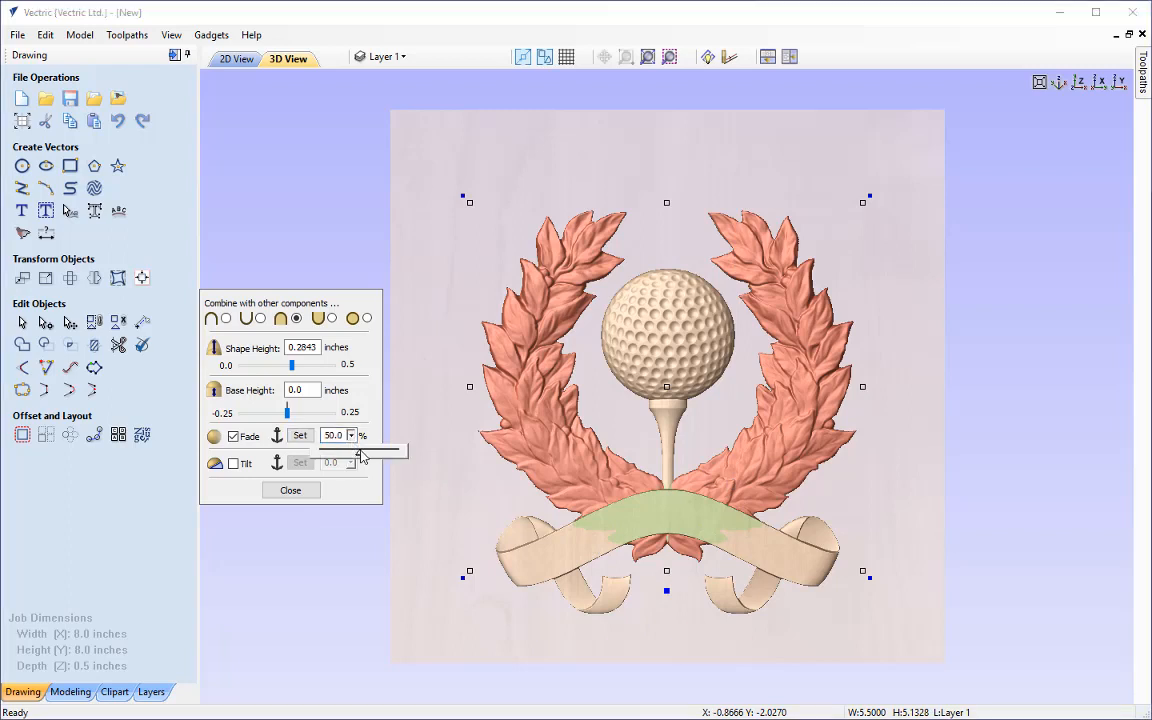
drag(360, 458, 355, 461)
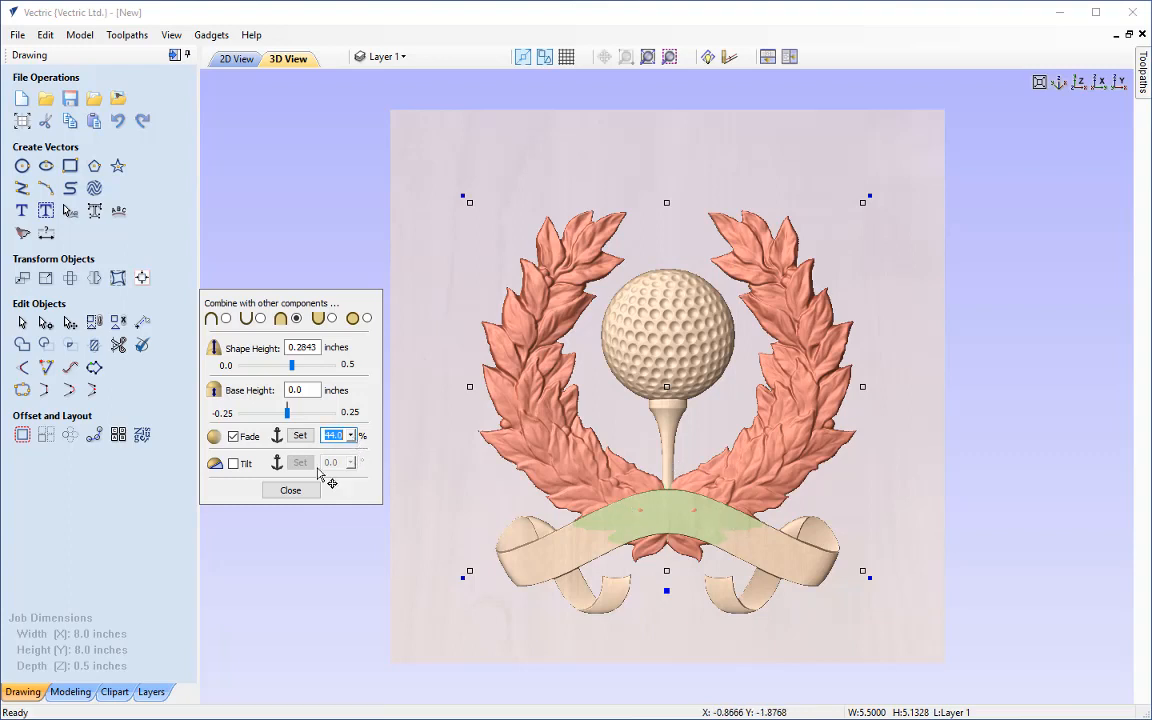
click(351, 437)
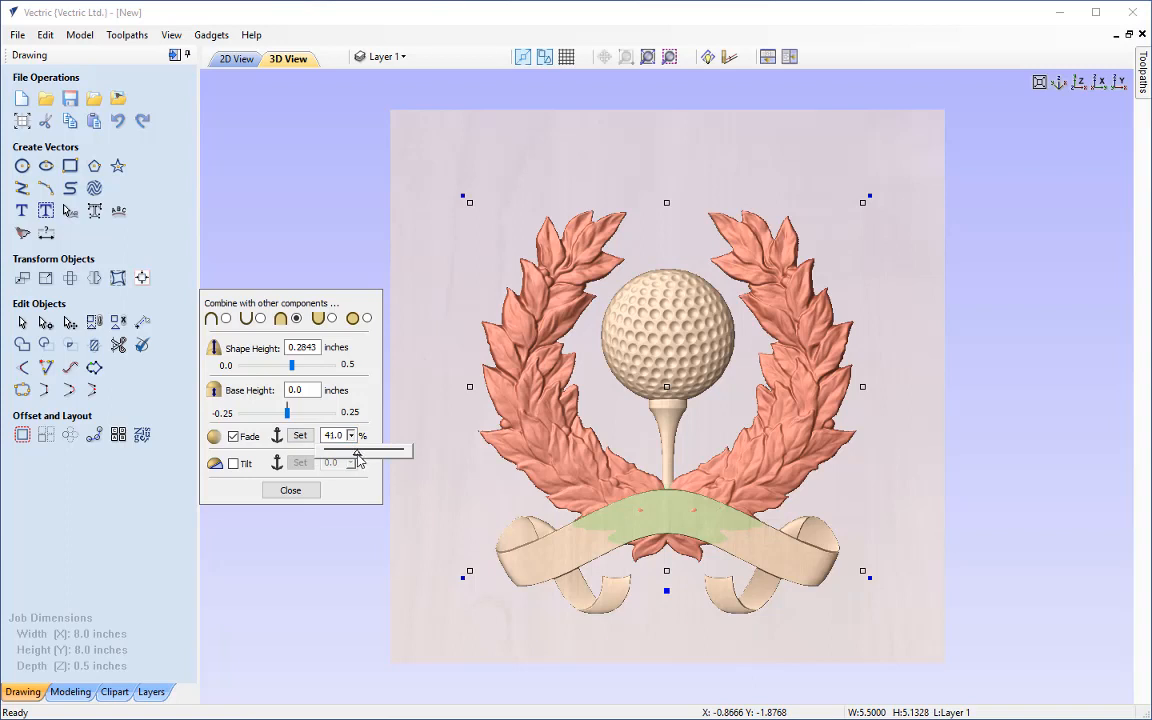
drag(357, 458, 350, 452)
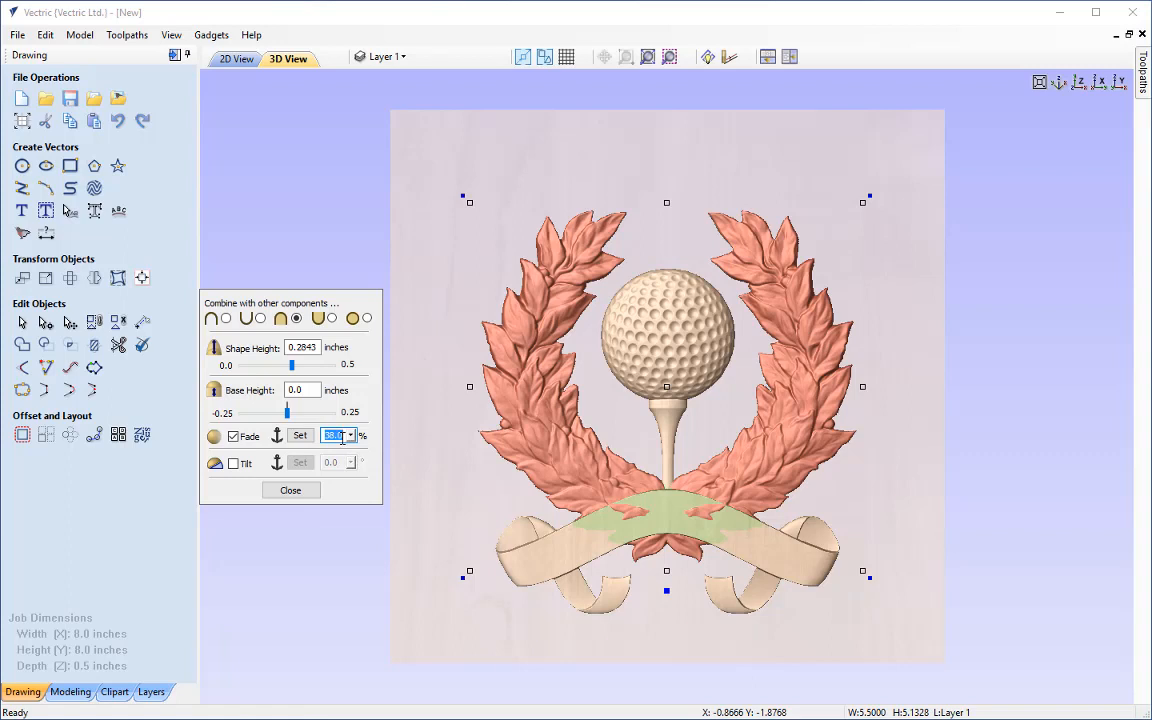
text(40)
click(676, 337)
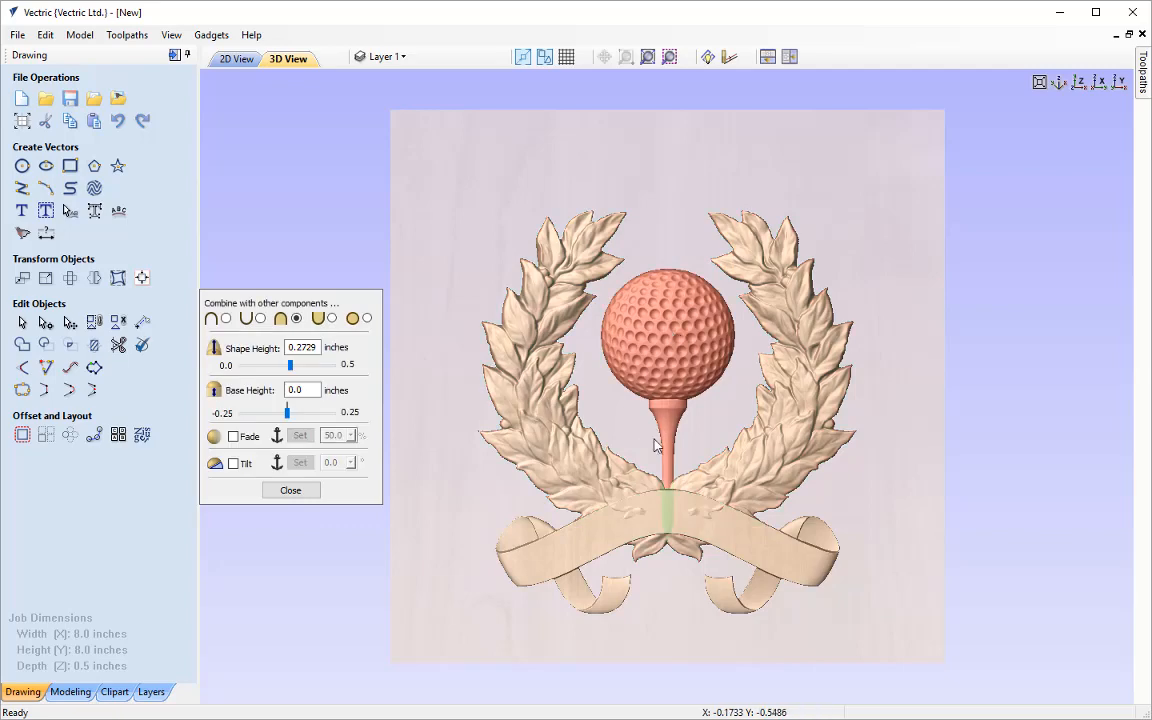
- Enable Fade on the golf ball and tee, anchoring it from just above the ball to just below the wreath's base
scroll(674, 506, up, 3)
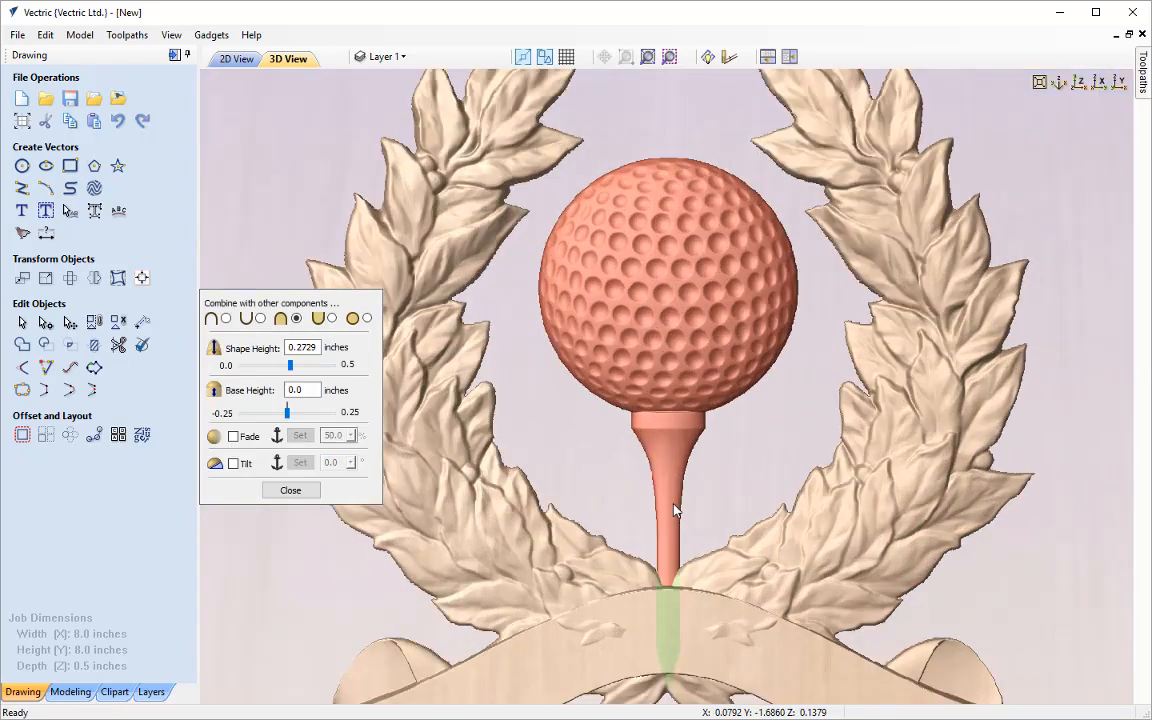
drag(752, 497, 676, 561)
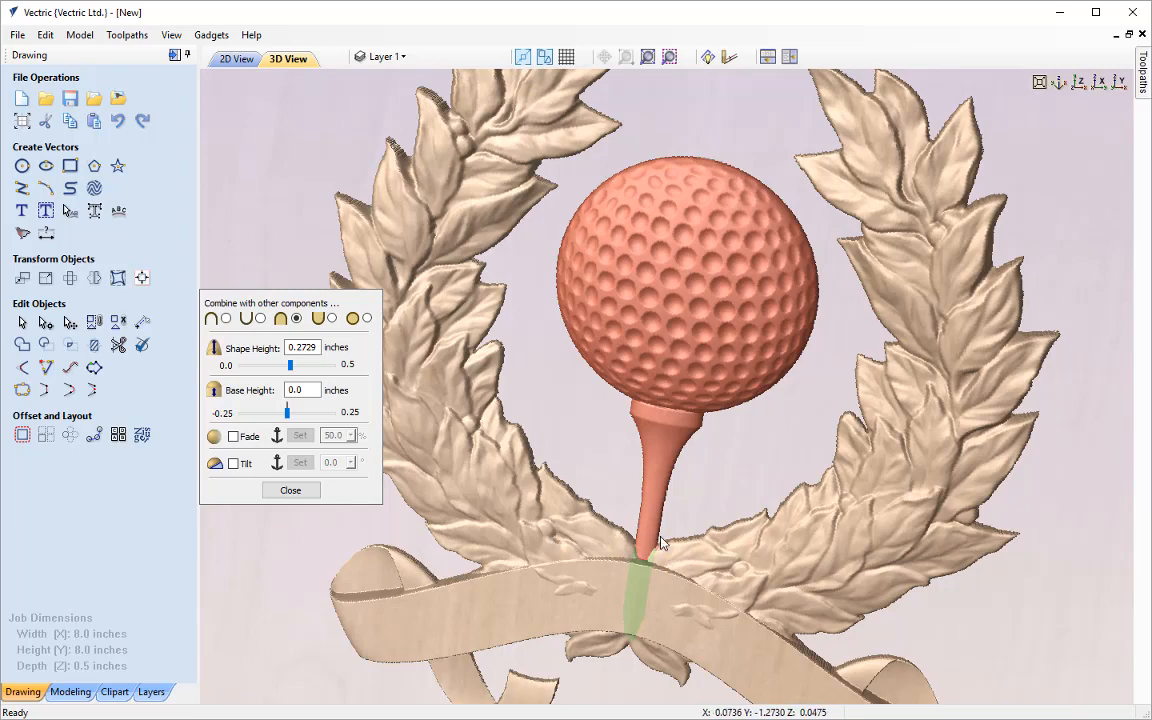
drag(669, 444, 752, 430)
click(1081, 87)
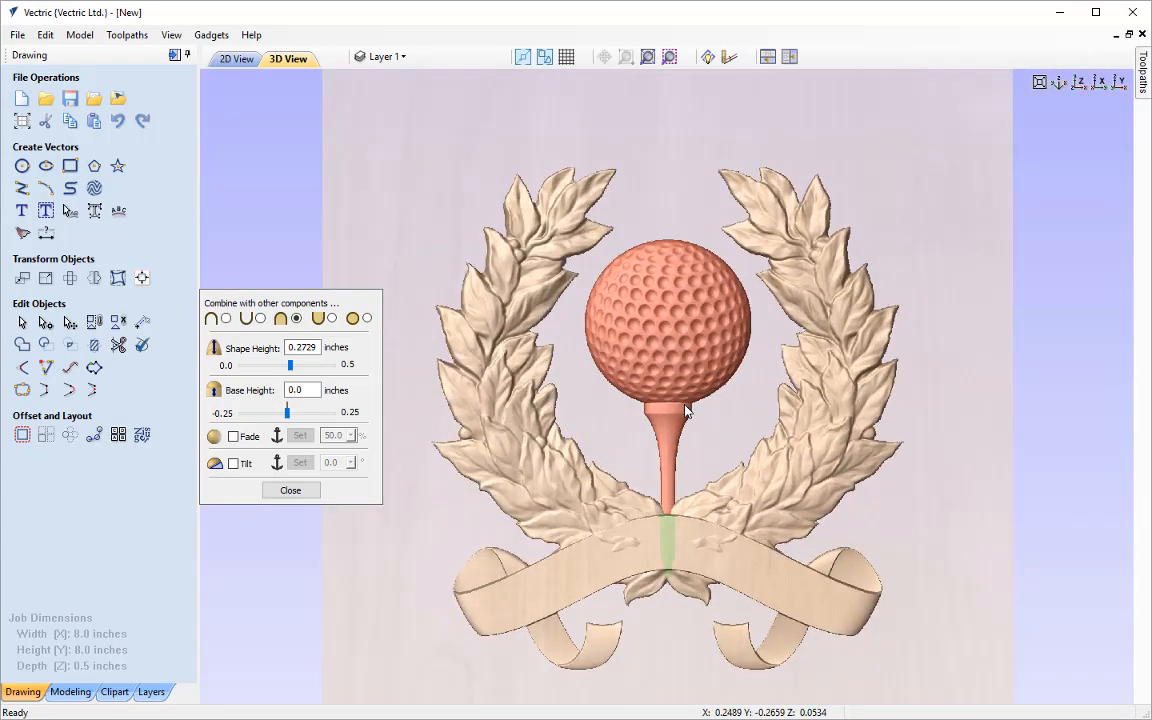
scroll(676, 503, up, 2)
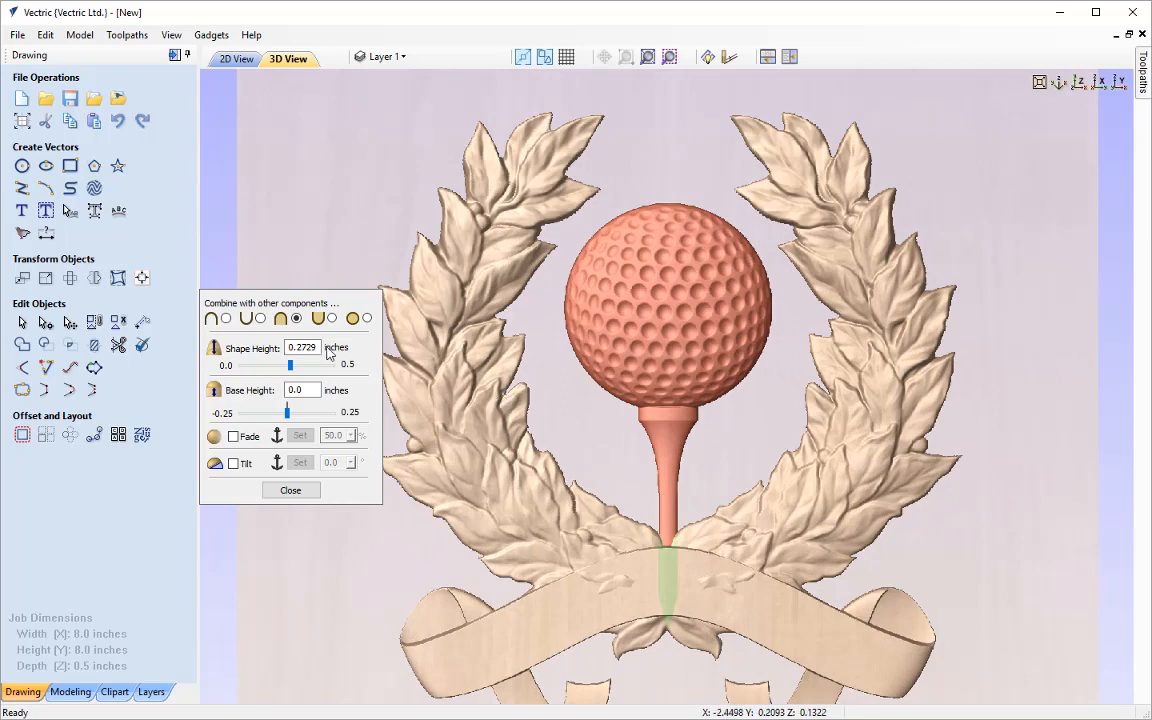
click(233, 436)
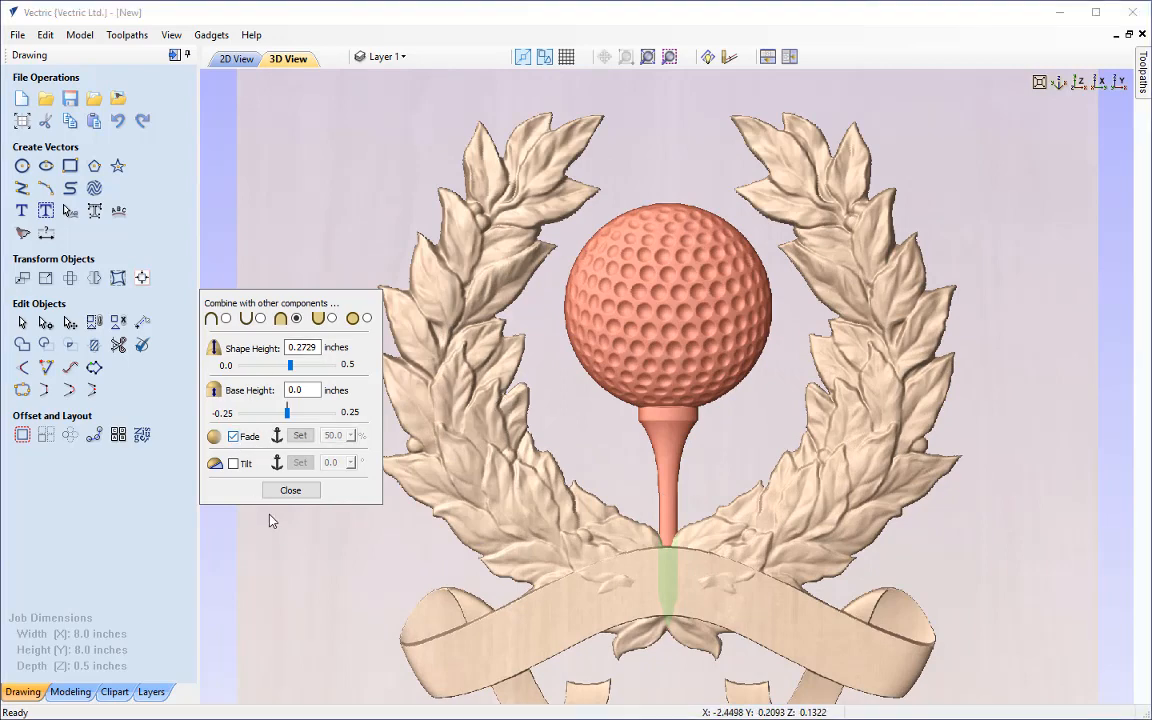
click(300, 435)
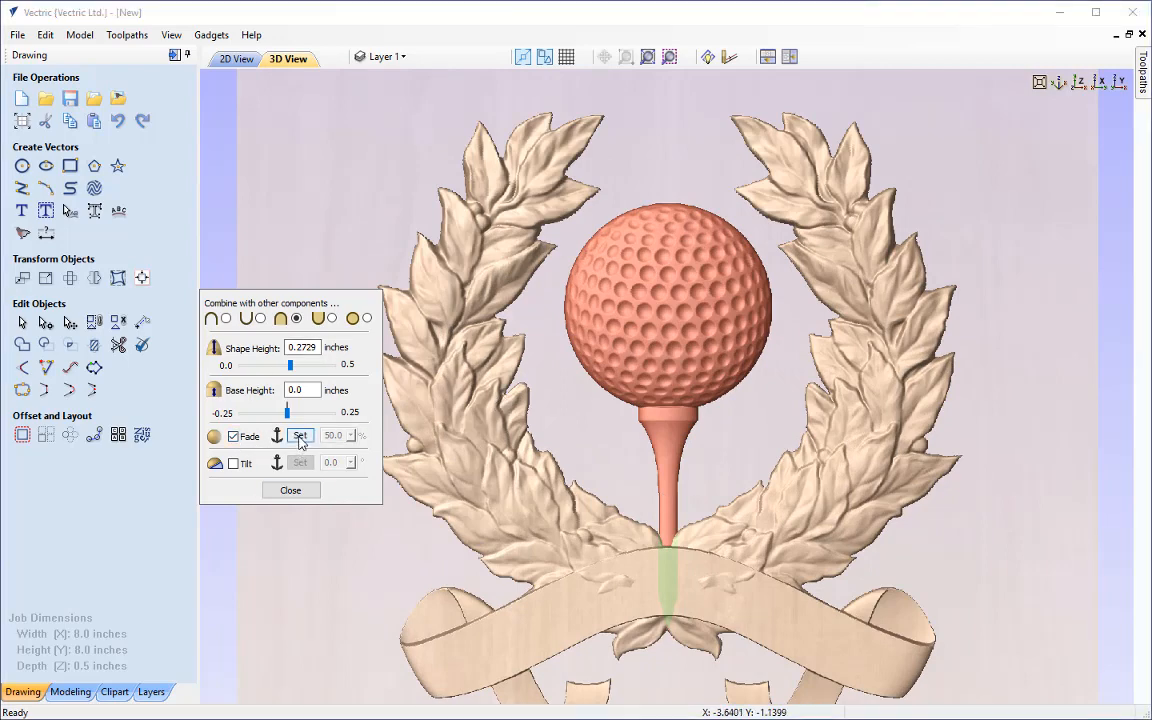
click(668, 189)
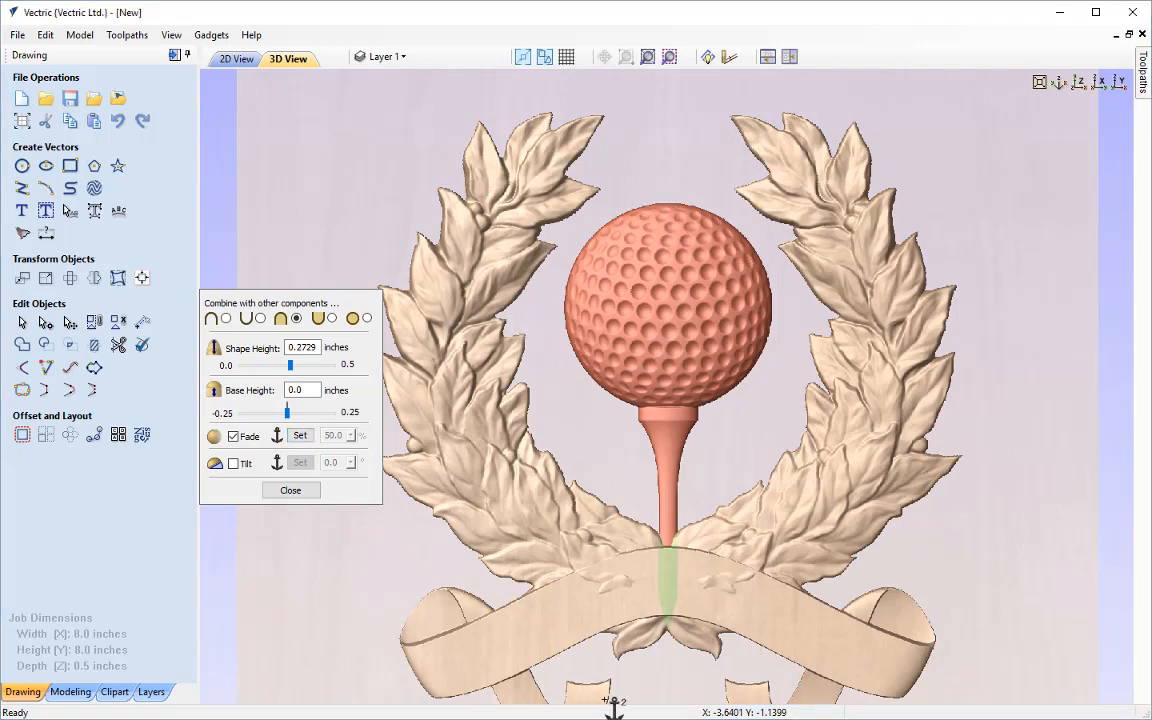
click(675, 672)
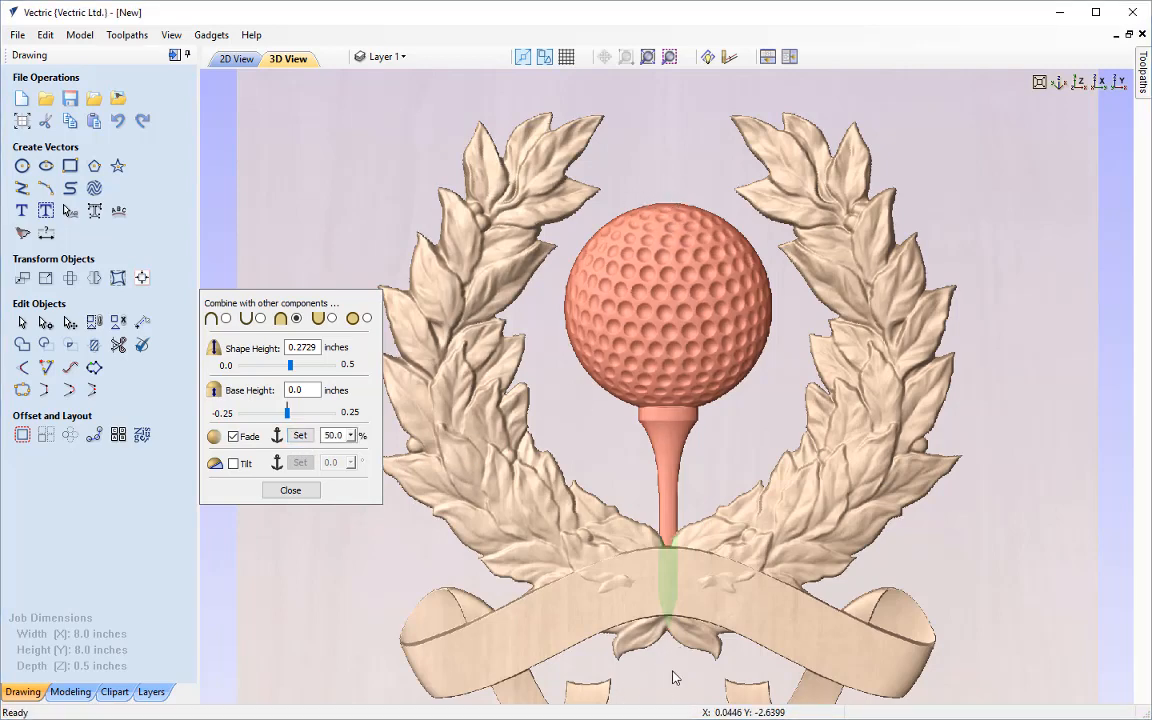
- Select the ribbon component and set its base height to 0.01 inches
scroll(668, 578, up, 2)
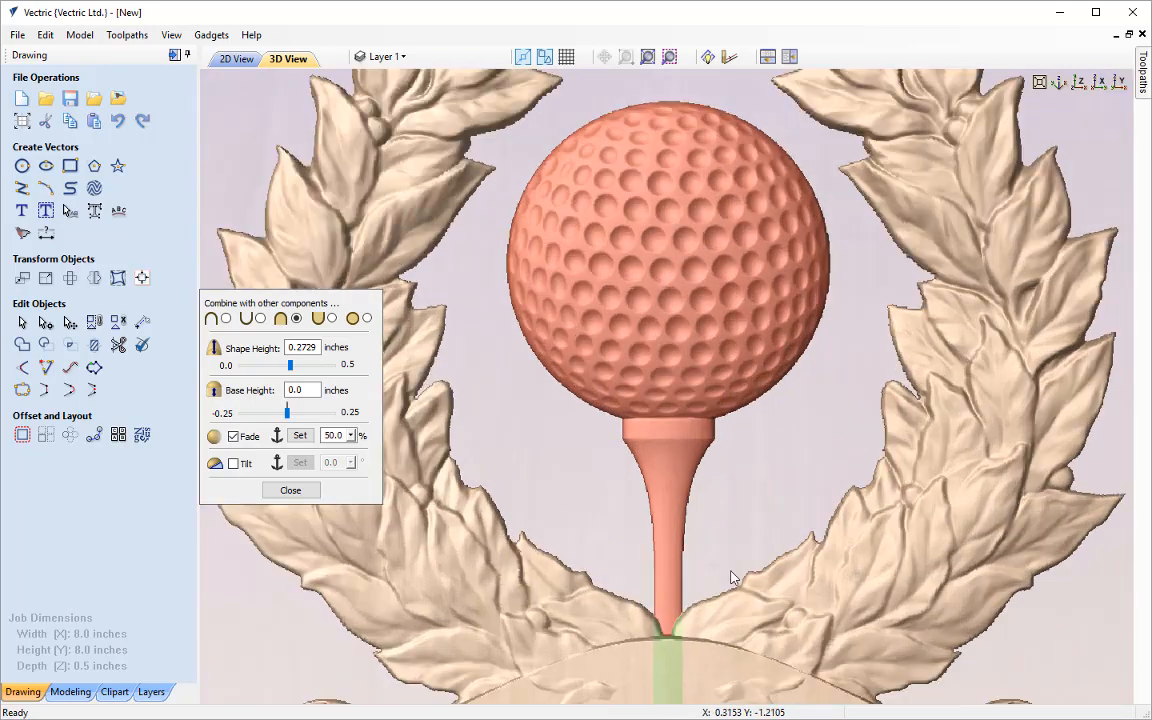
scroll(717, 640, up, 1)
drag(717, 635, 655, 608)
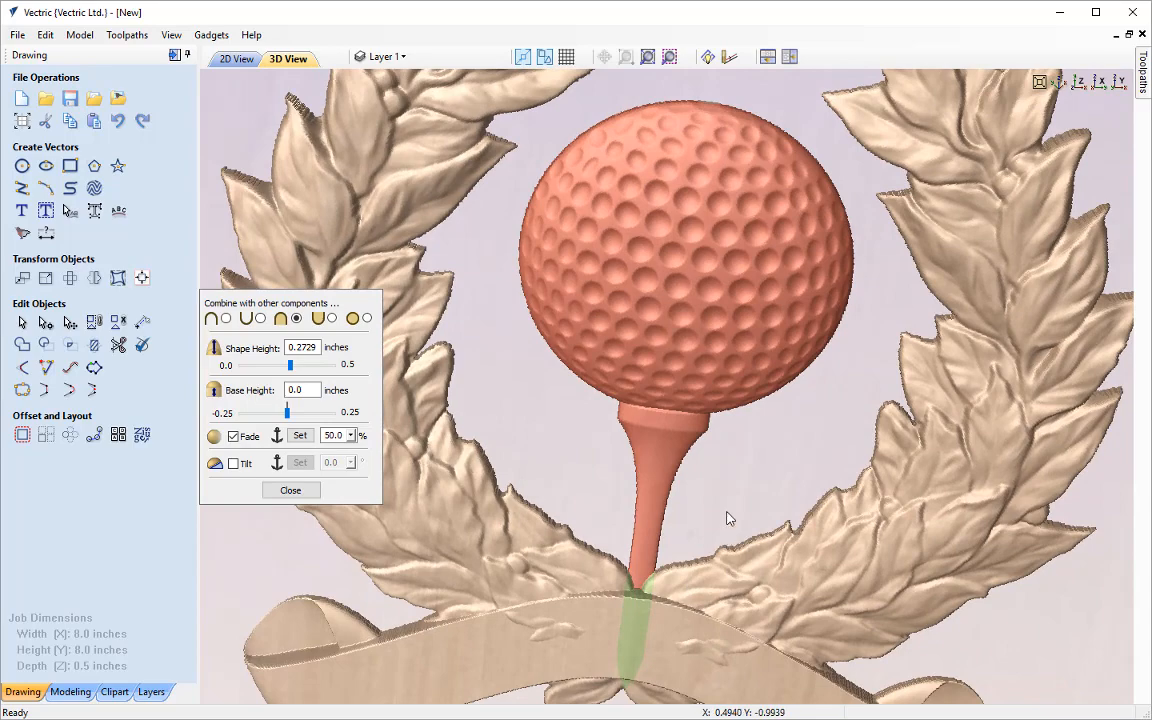
scroll(779, 429, down, 3)
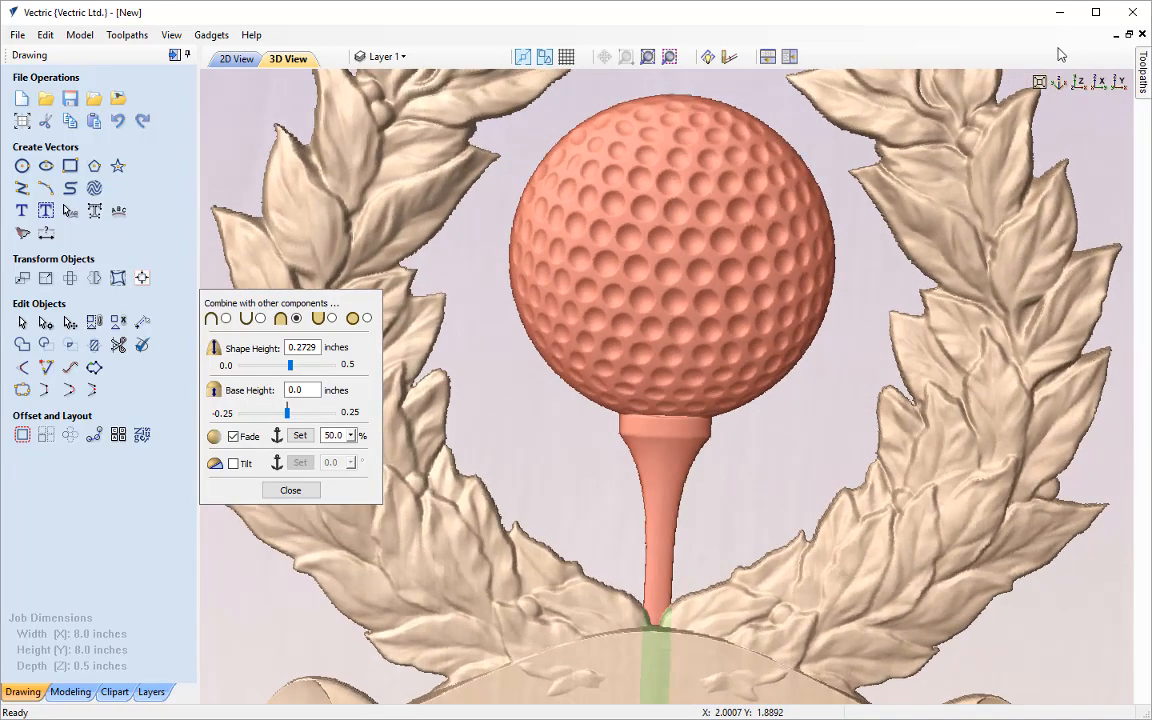
scroll(935, 307, down, 2)
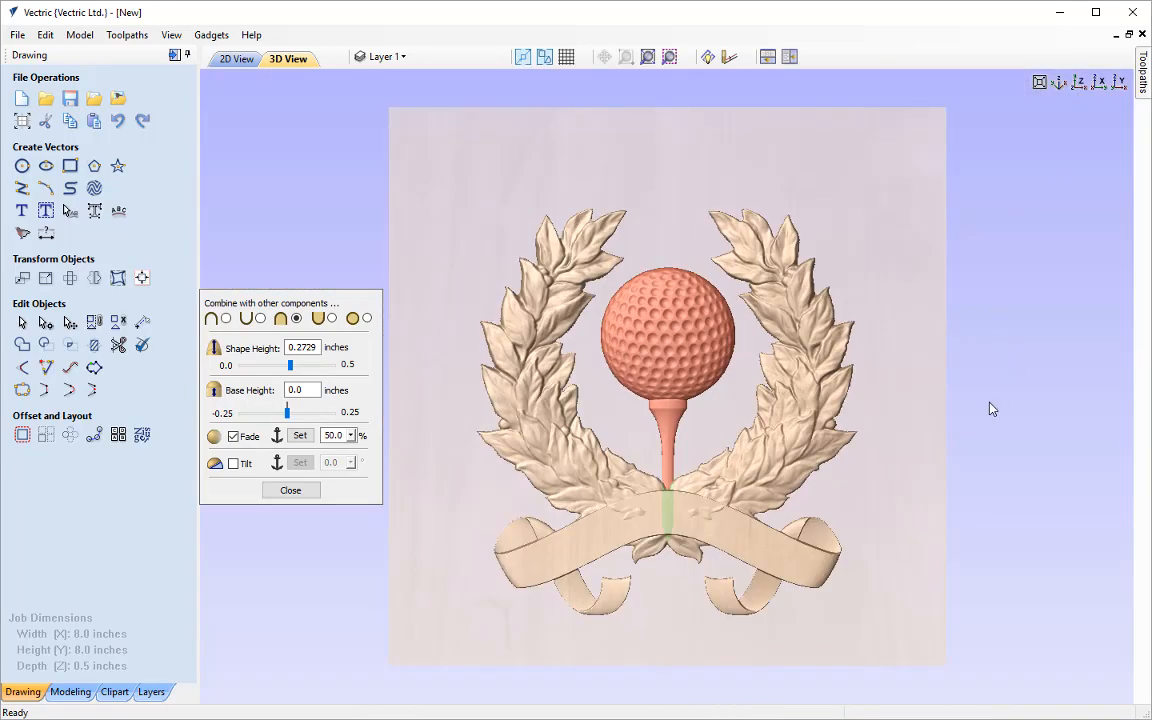
click(787, 559)
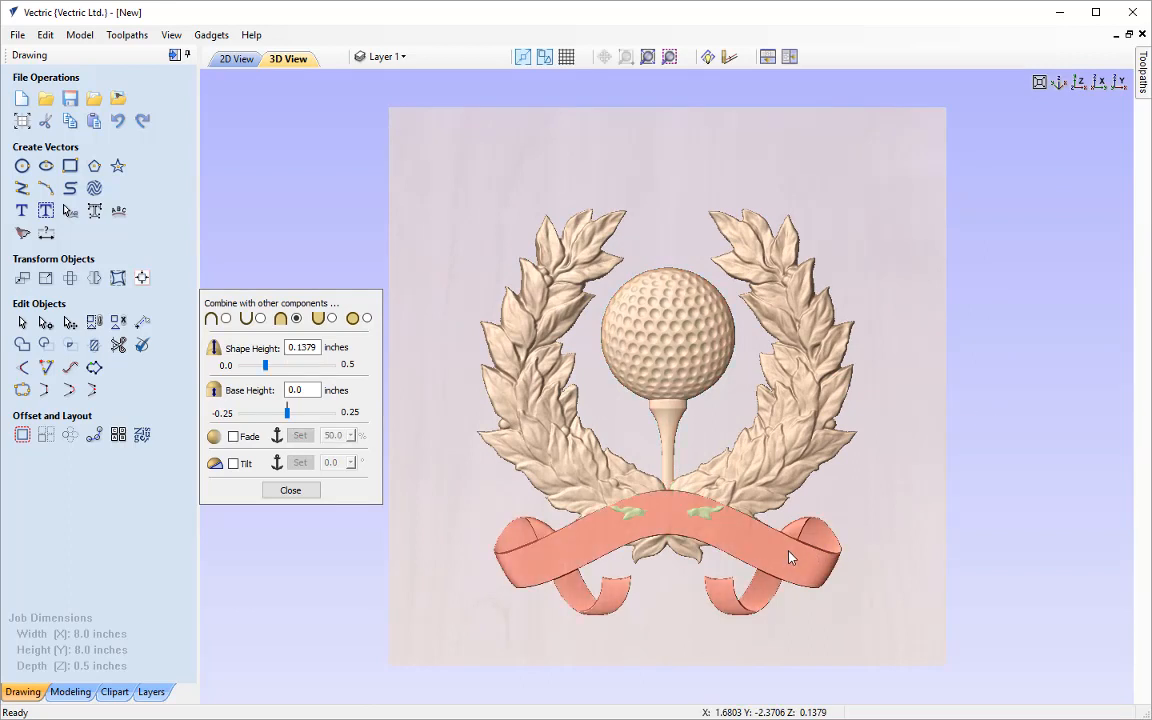
drag(810, 643, 690, 408)
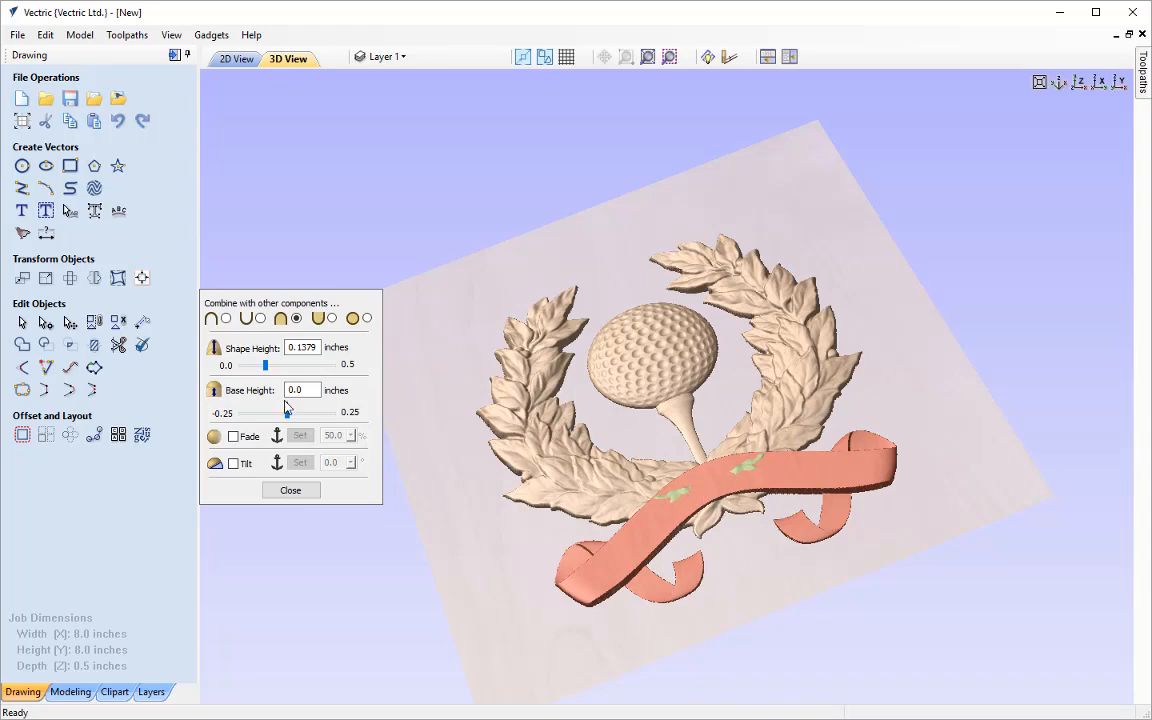
drag(730, 570, 438, 402)
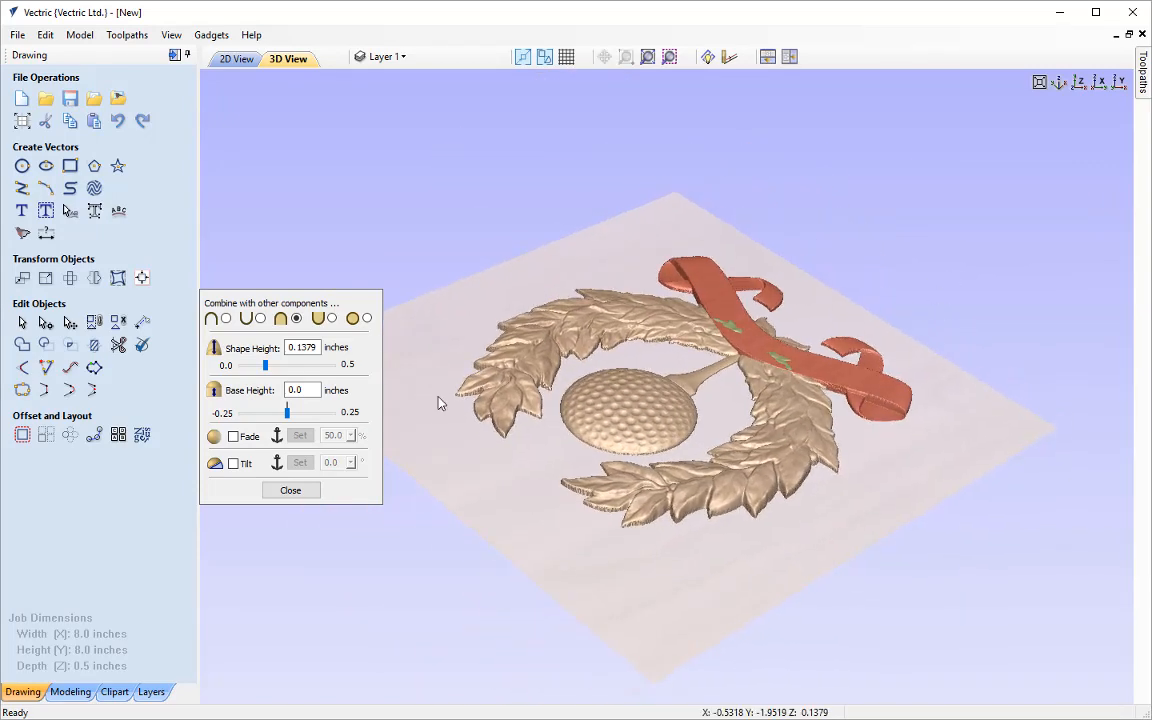
click(307, 394)
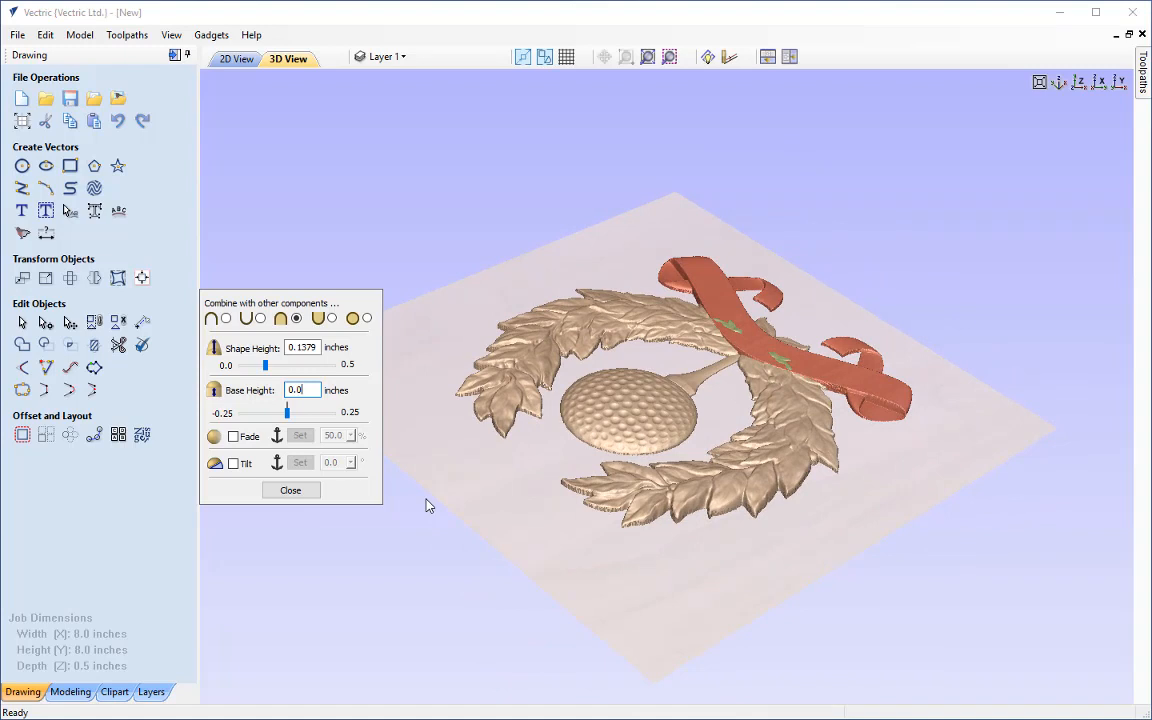
text(1)
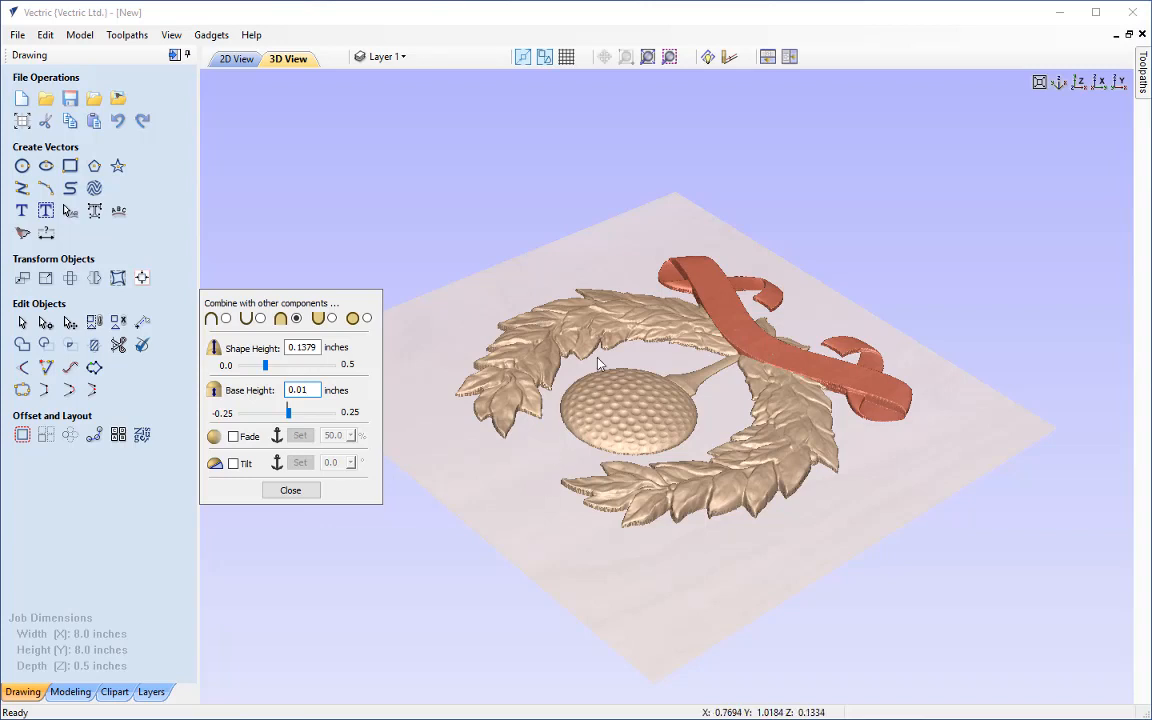
- Raise the ribbon's base height to 0.02 inches, check the overlap with the leaves from several angles, and close the component properties
scroll(780, 351, up, 1)
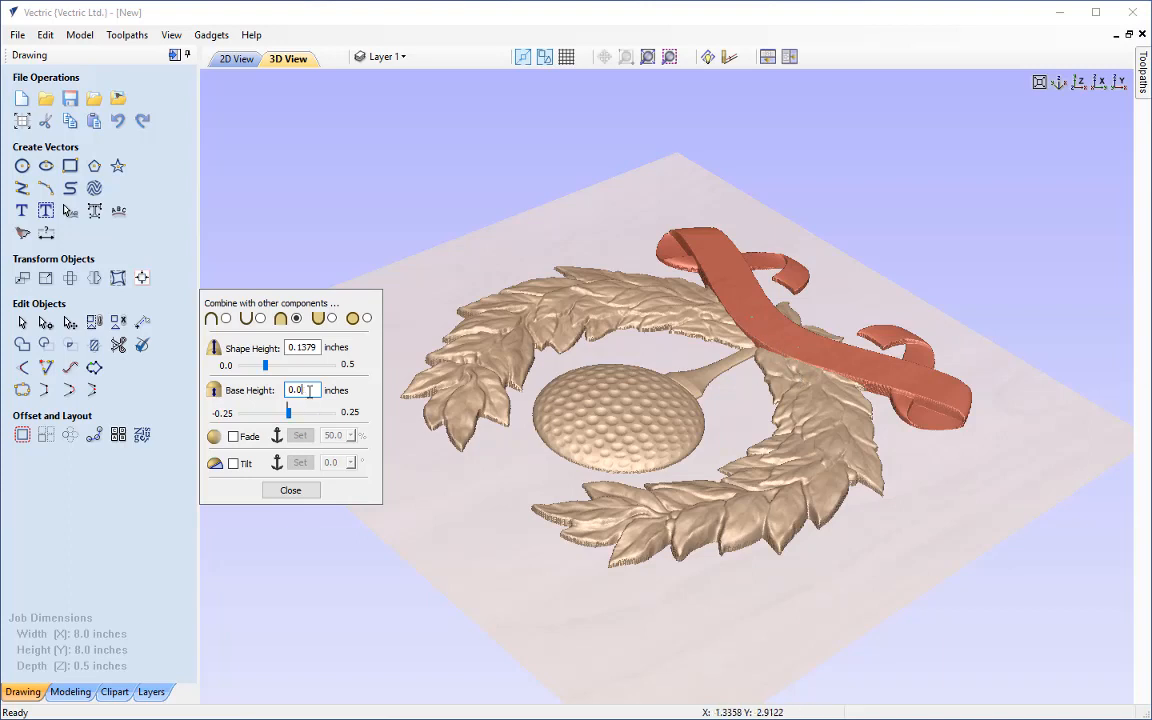
key(space)
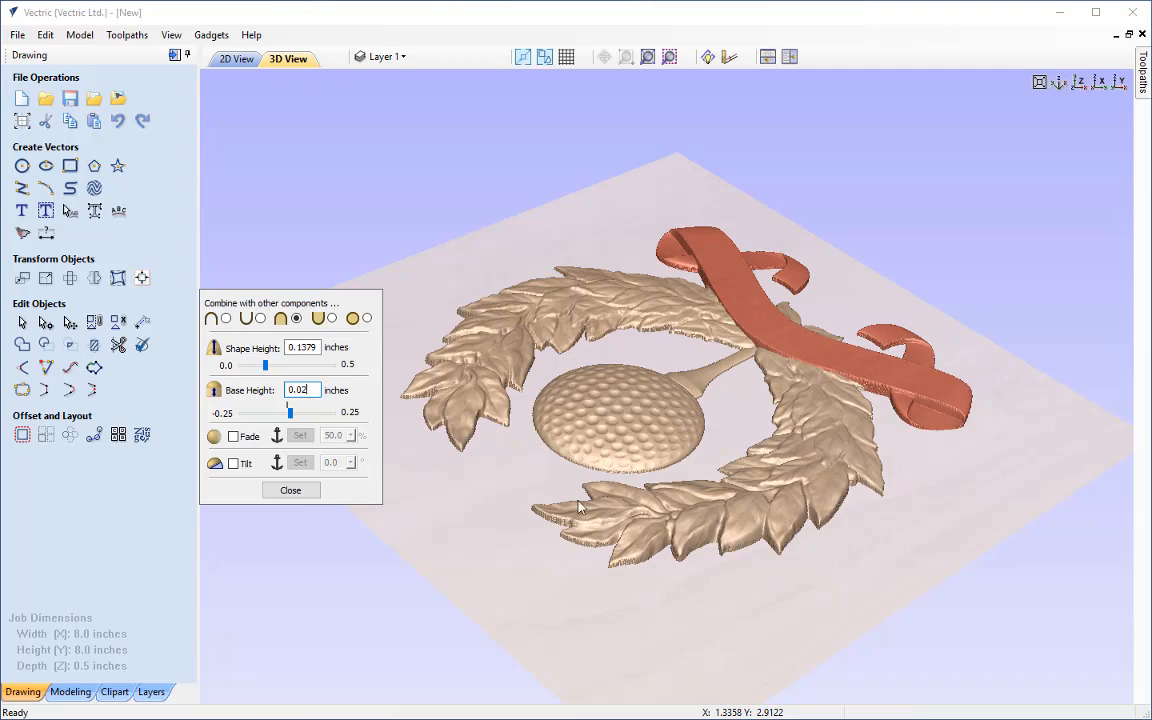
drag(977, 470, 945, 548)
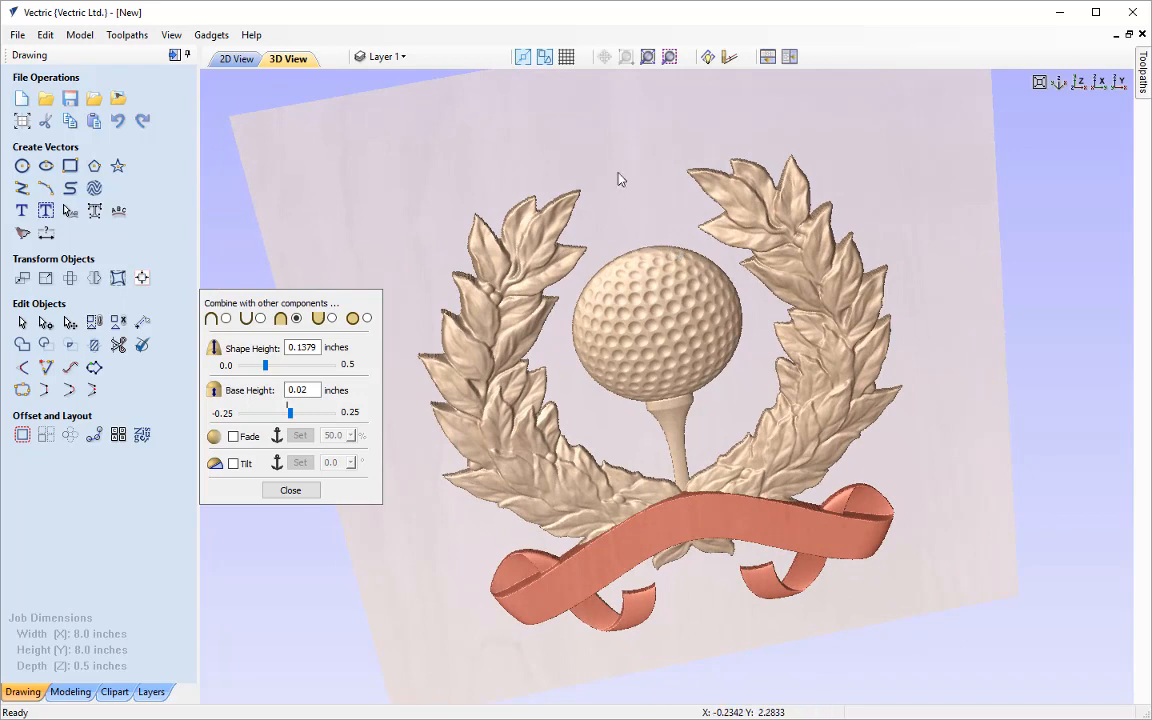
drag(617, 177, 928, 406)
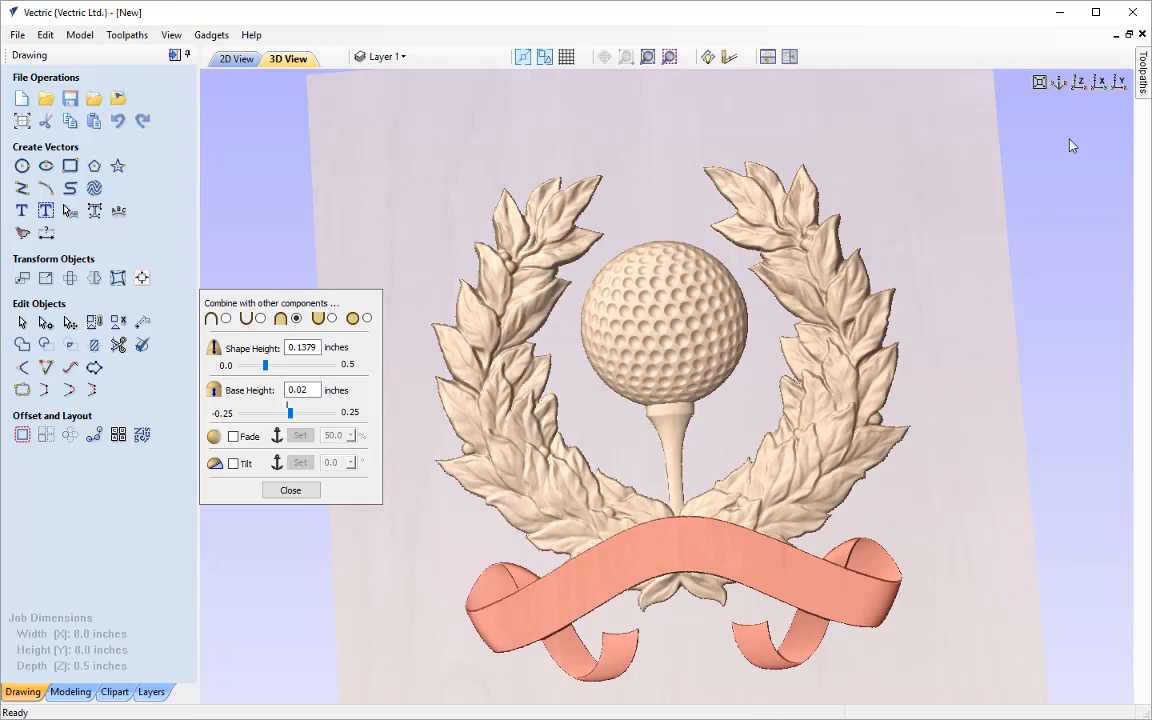
click(1080, 85)
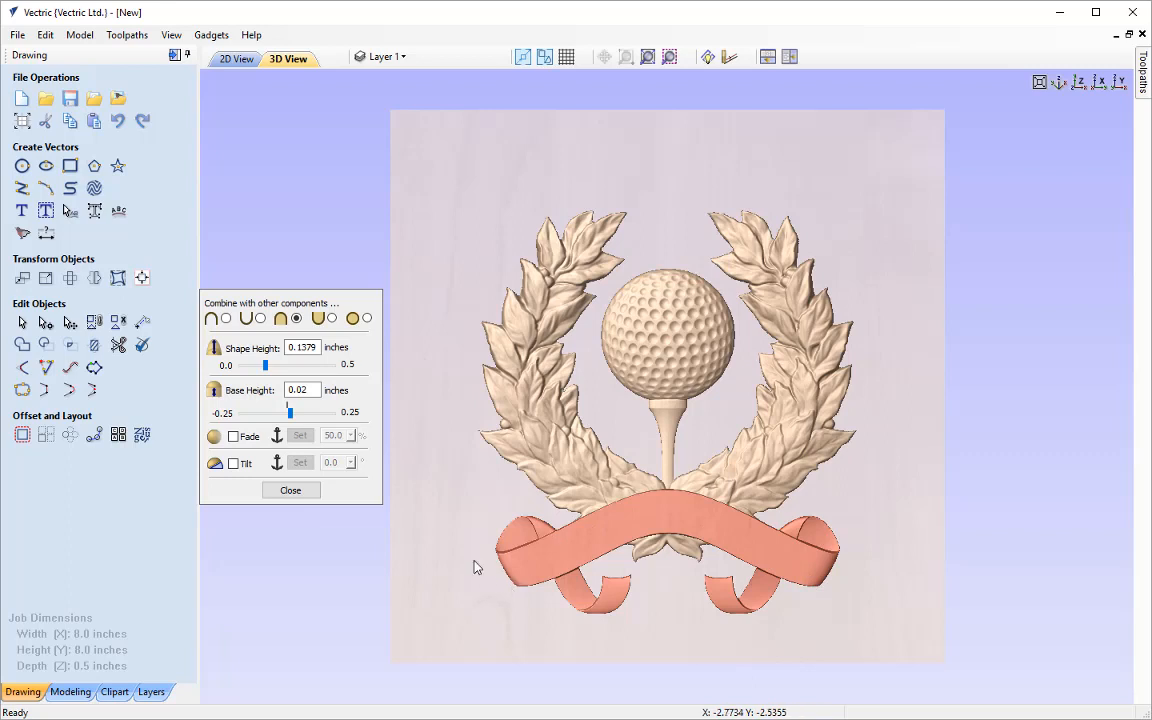
click(294, 491)
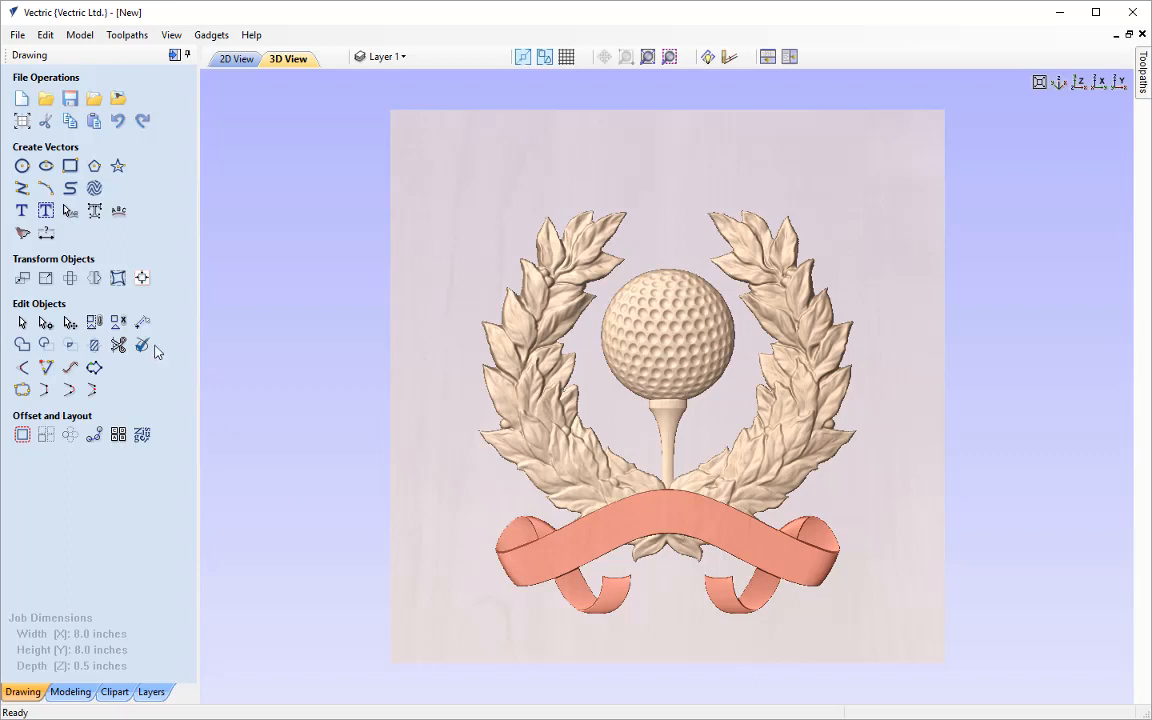
- Start a new text object in the 2D view with the wording HOLE IN ONE
click(27, 220)
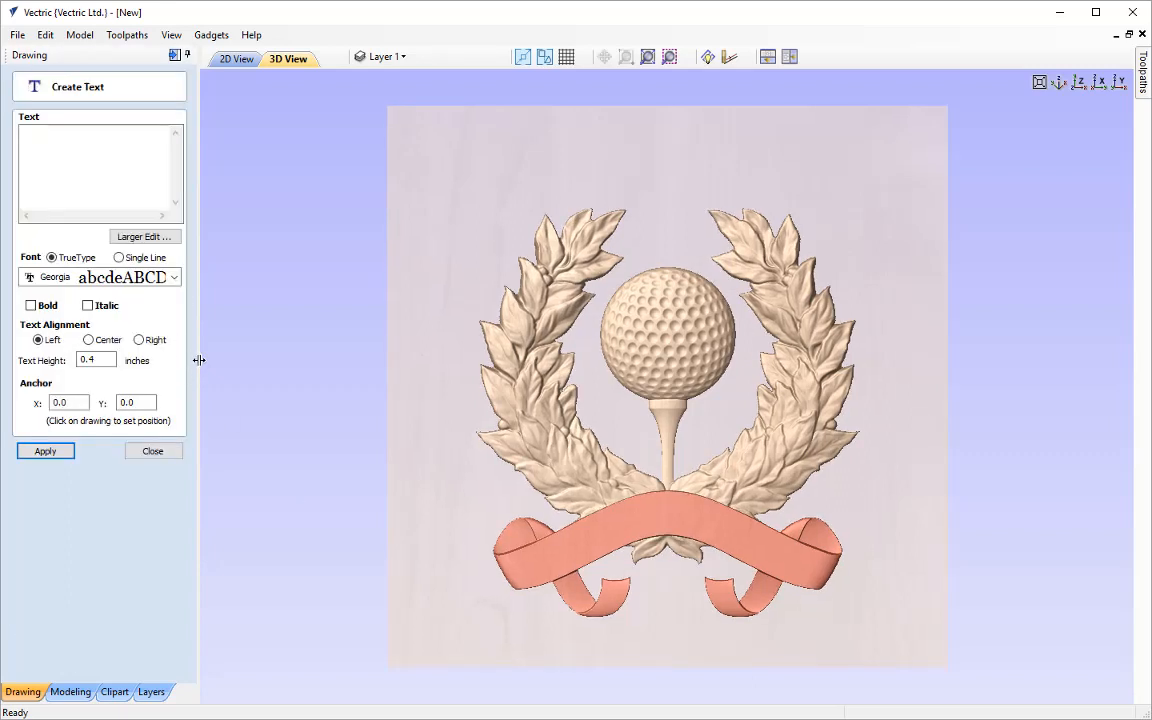
click(237, 60)
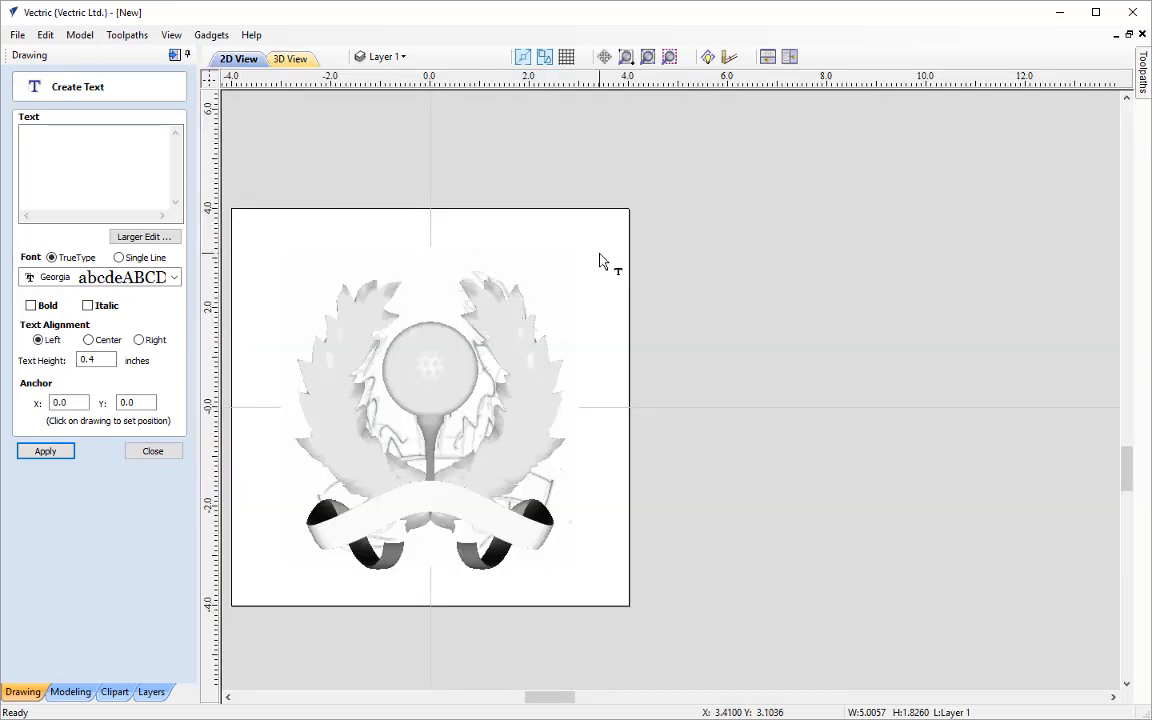
key(F6)
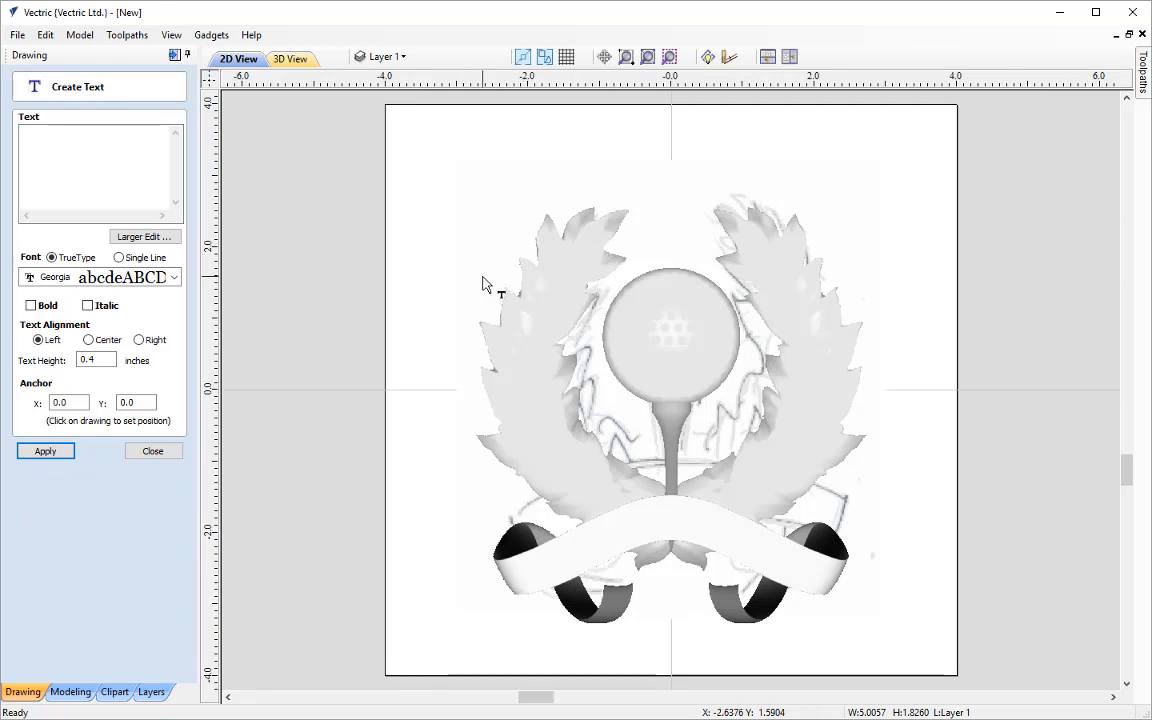
click(31, 149)
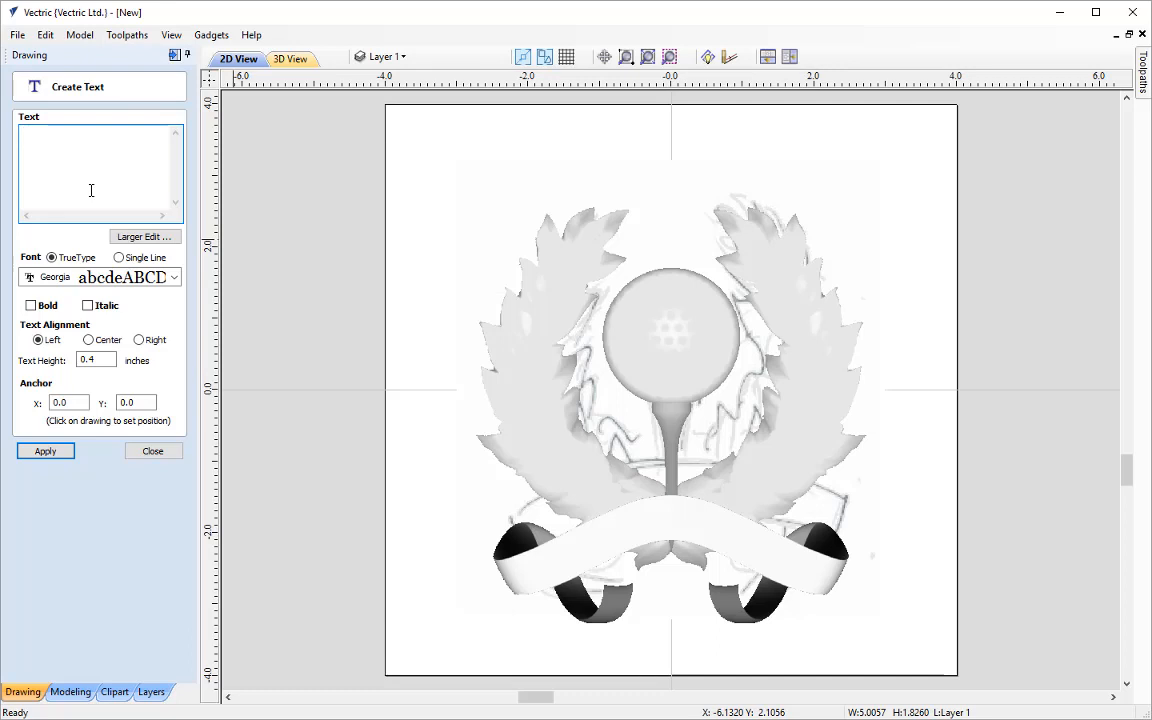
text(HOLE IN ONE)
- Create the text in the Georgia TrueType font with a text height of 0.4 inches and finish the text command
click(80, 278)
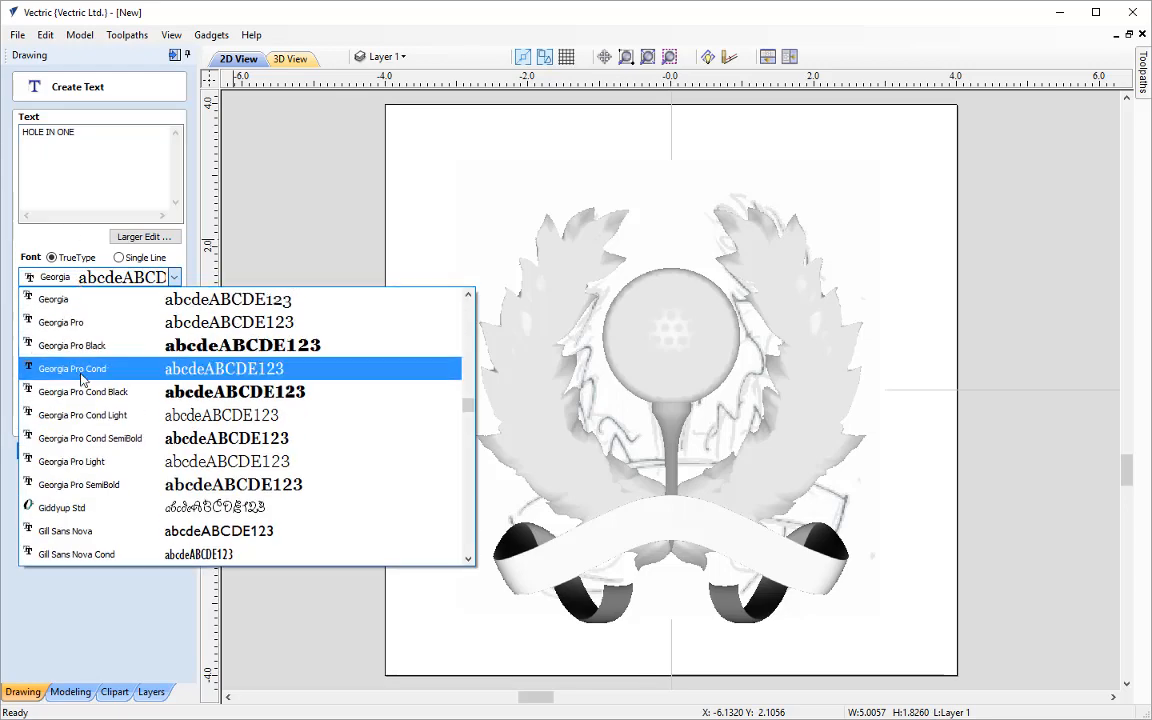
scroll(85, 378, up, 4)
scroll(82, 378, down, 4)
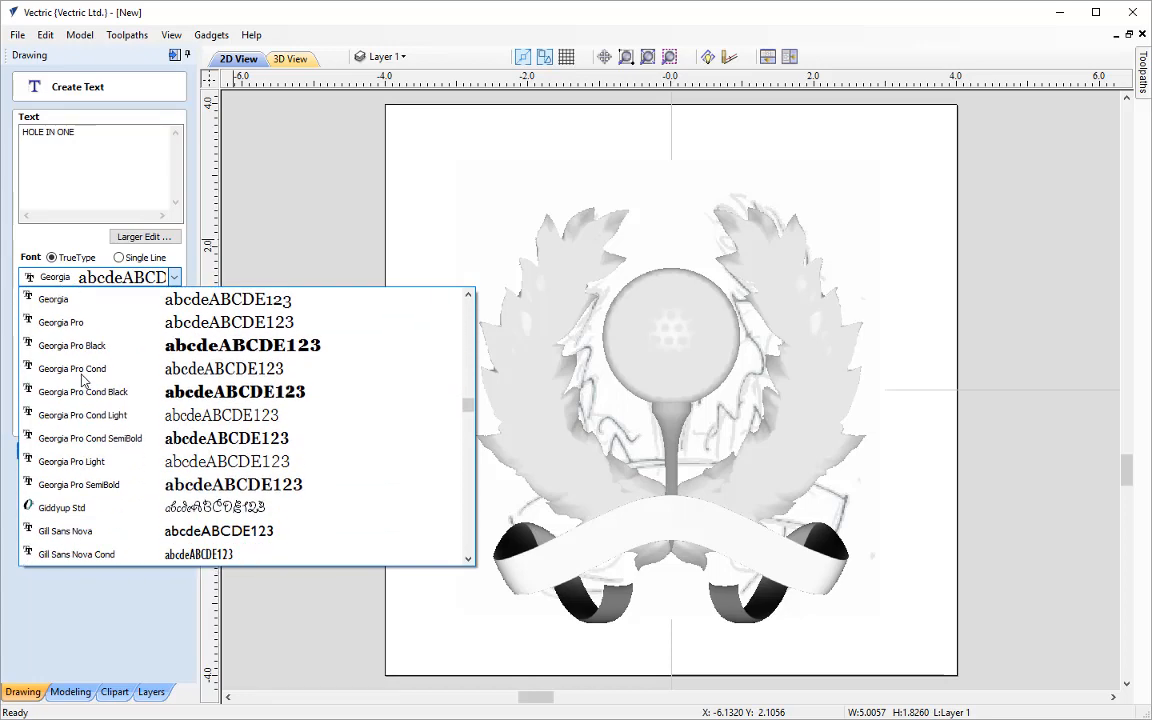
scroll(83, 378, up, 1)
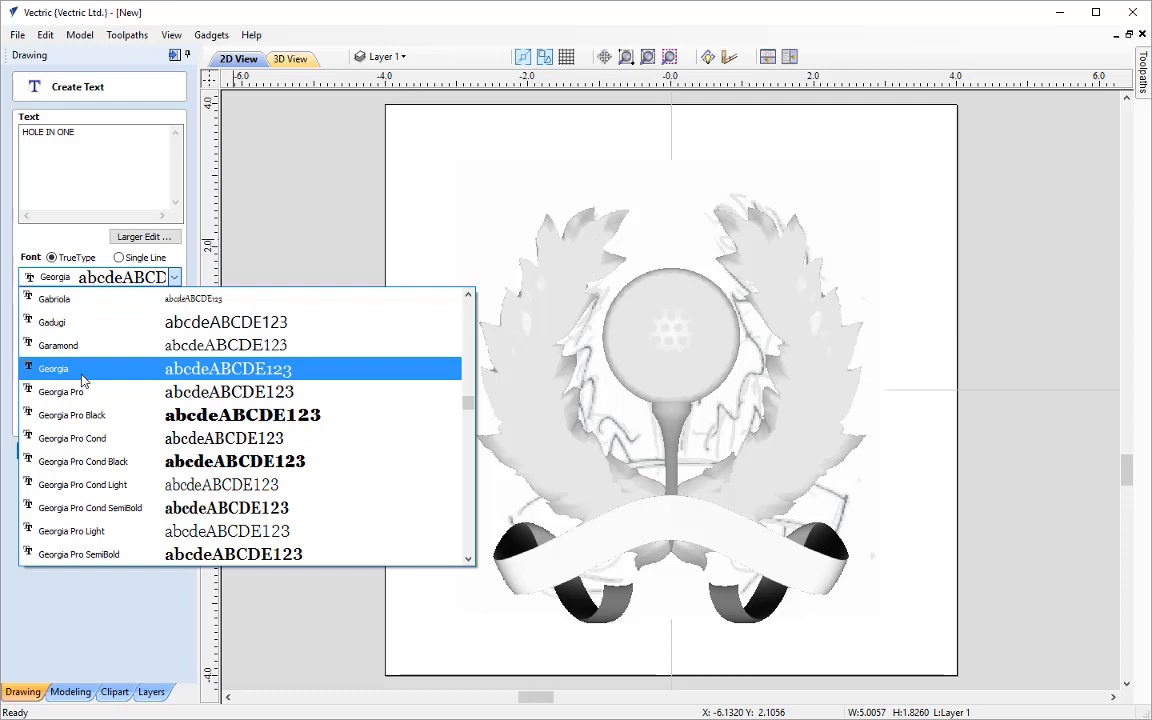
click(83, 378)
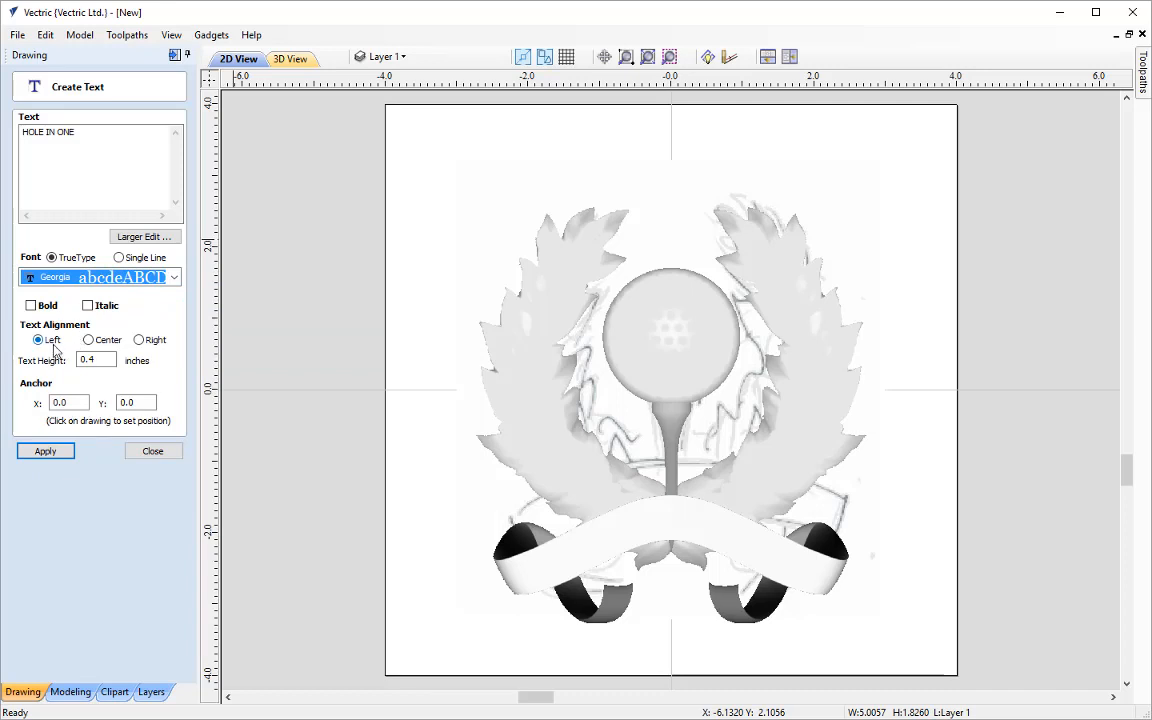
double_click(85, 360)
text(0.4)
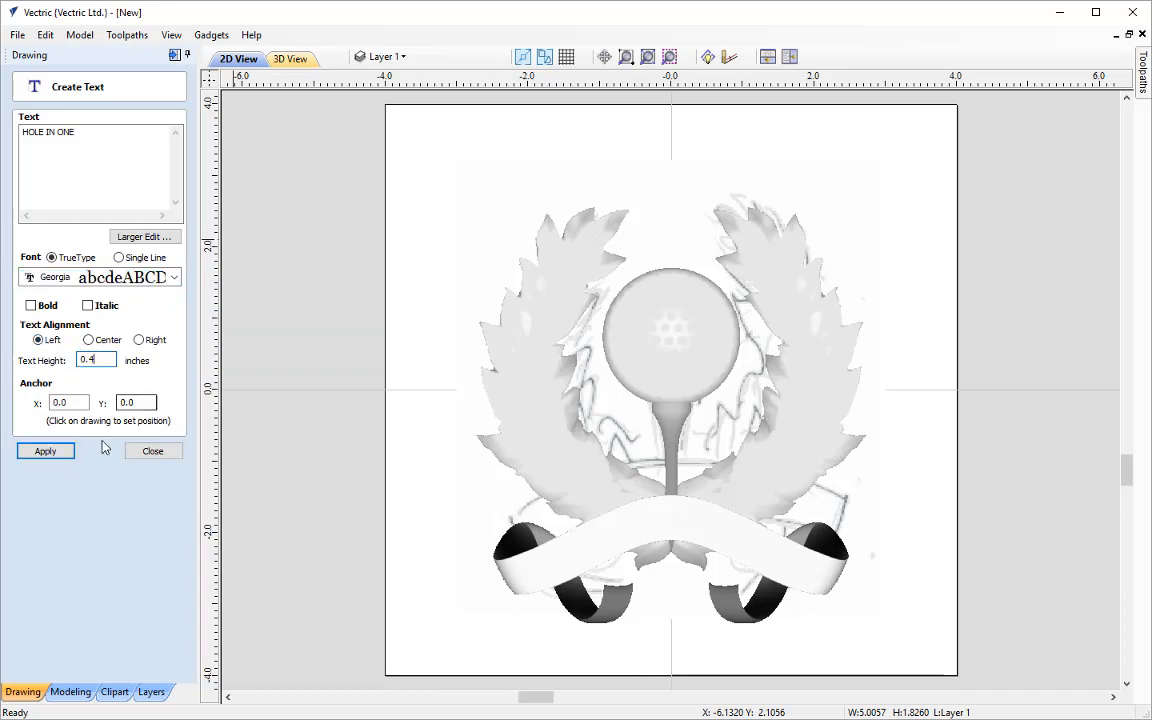
click(47, 451)
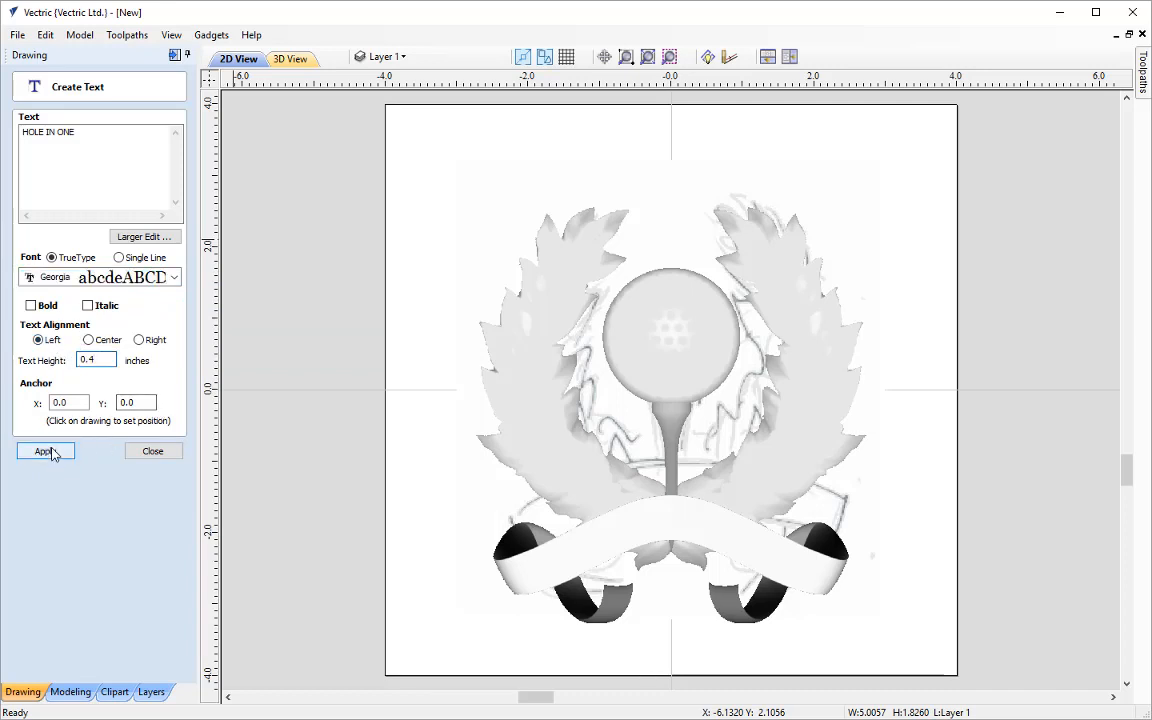
click(152, 451)
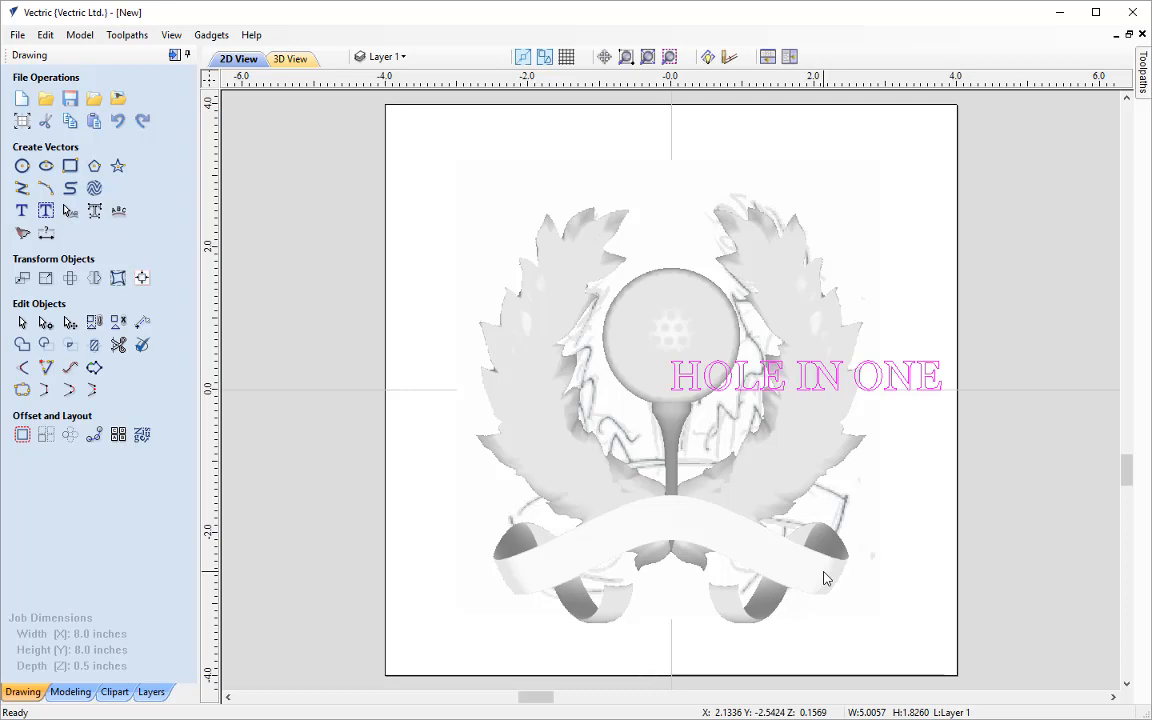
- Draw a two-segment polyline along the ribbon's lower edge, peaking at the vertical centreline, about 4.24 inches wide and 0.80 inches high
click(465, 290)
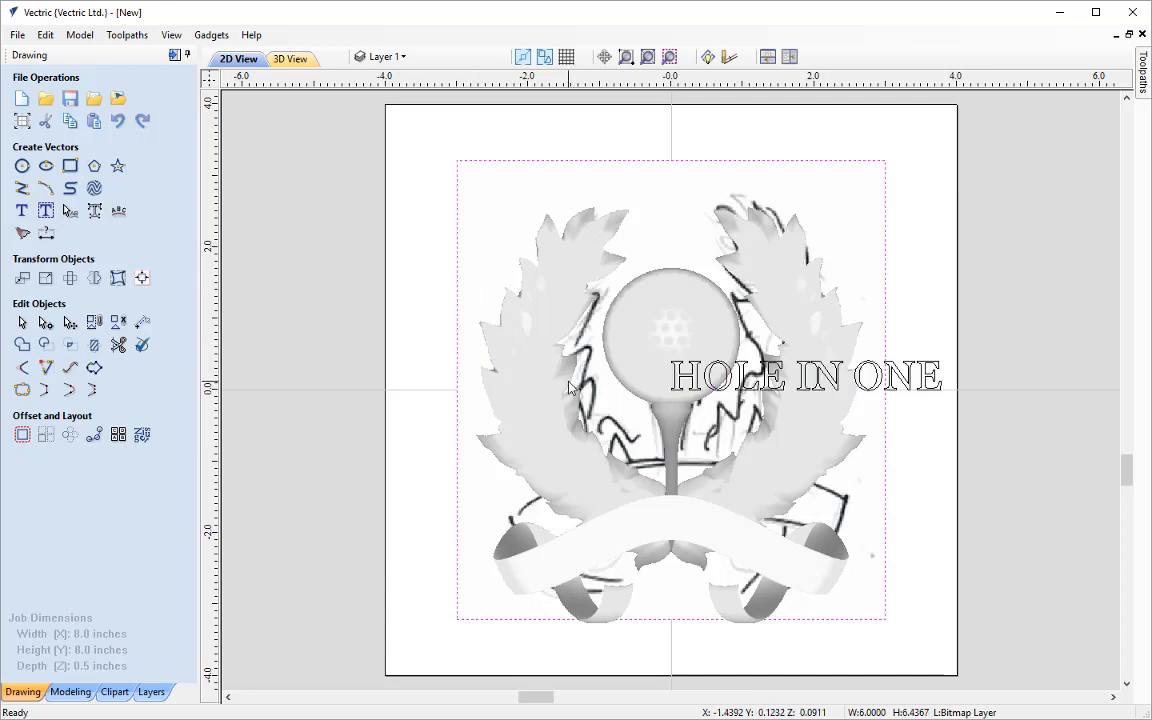
click(423, 488)
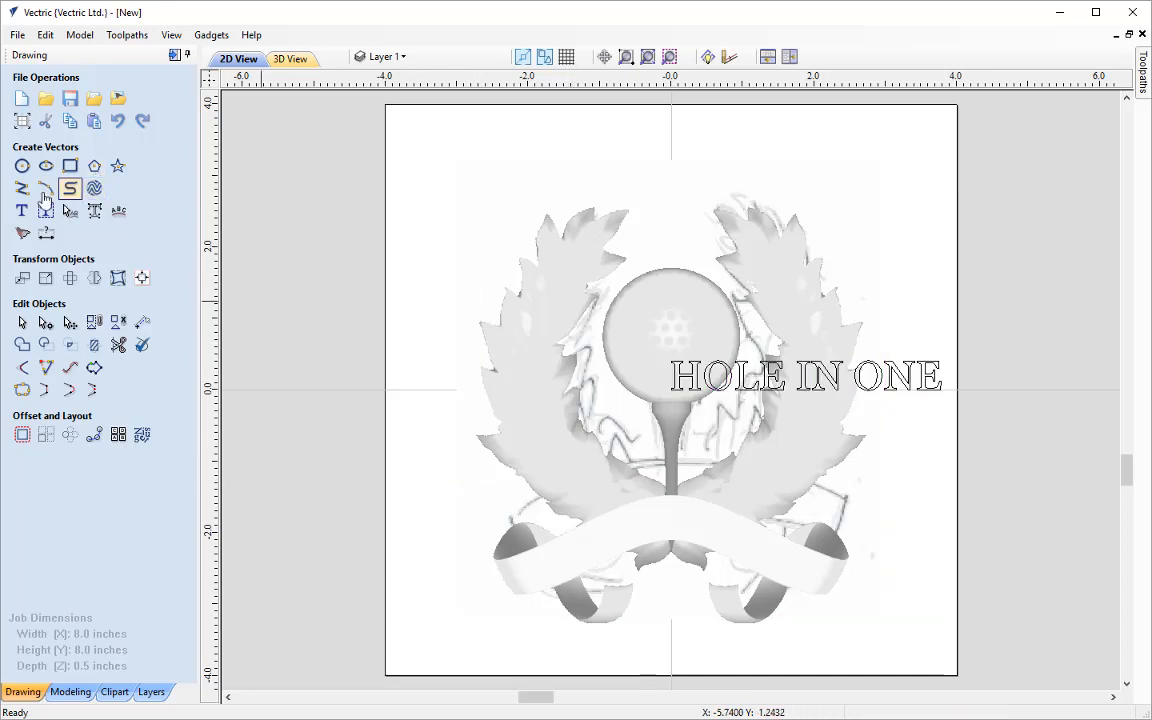
click(22, 188)
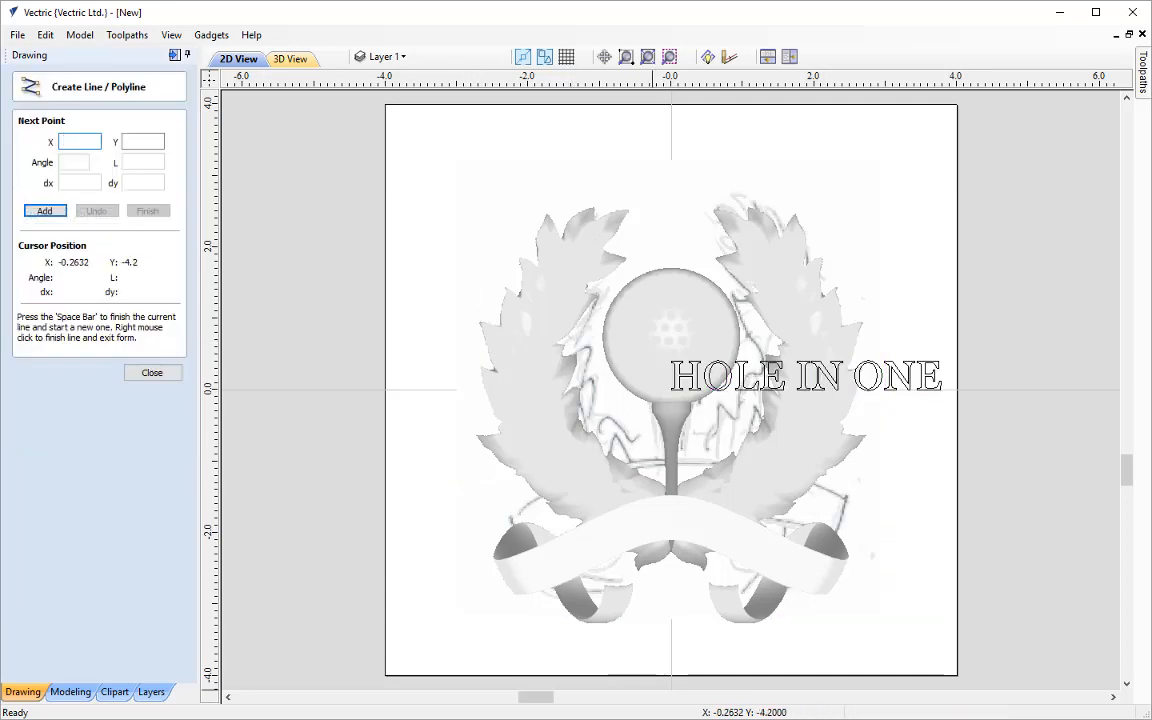
scroll(693, 610, up, 2)
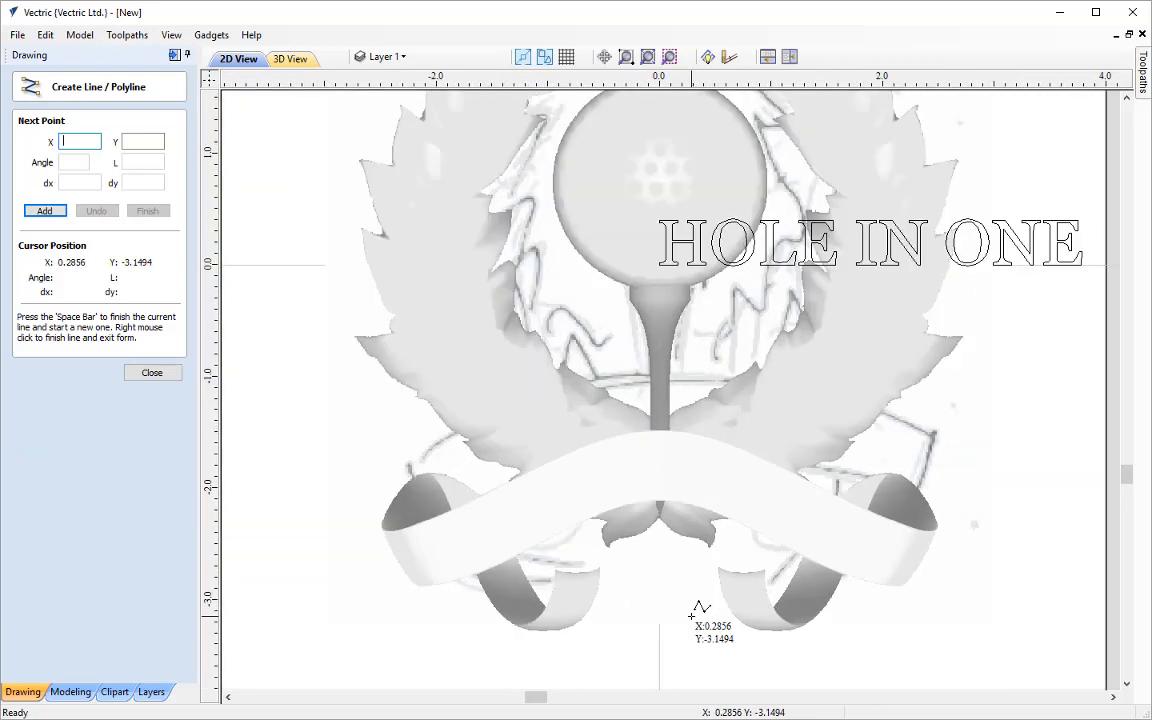
scroll(693, 610, up, 1)
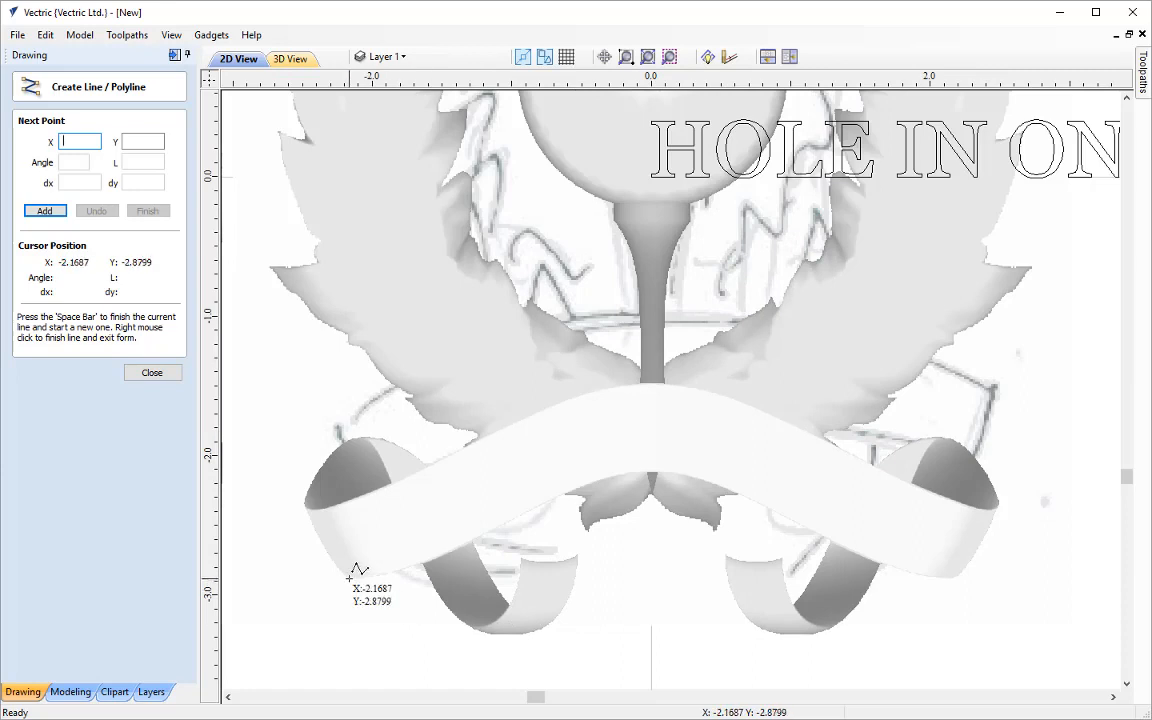
click(349, 577)
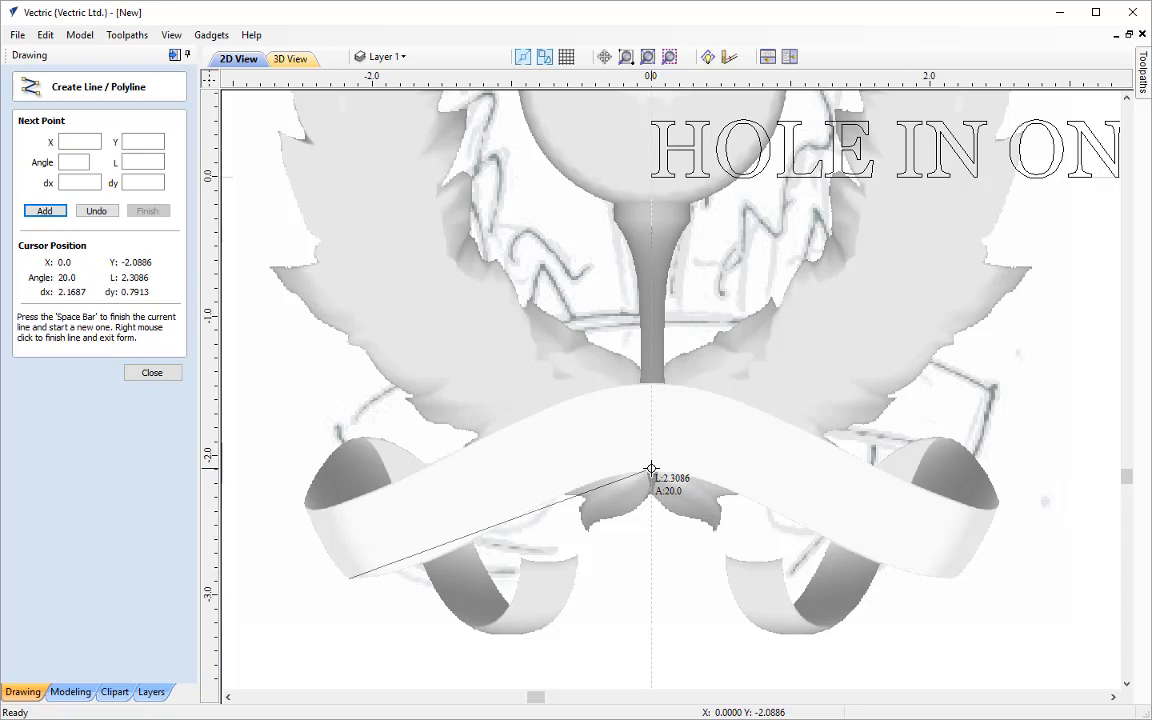
click(651, 468)
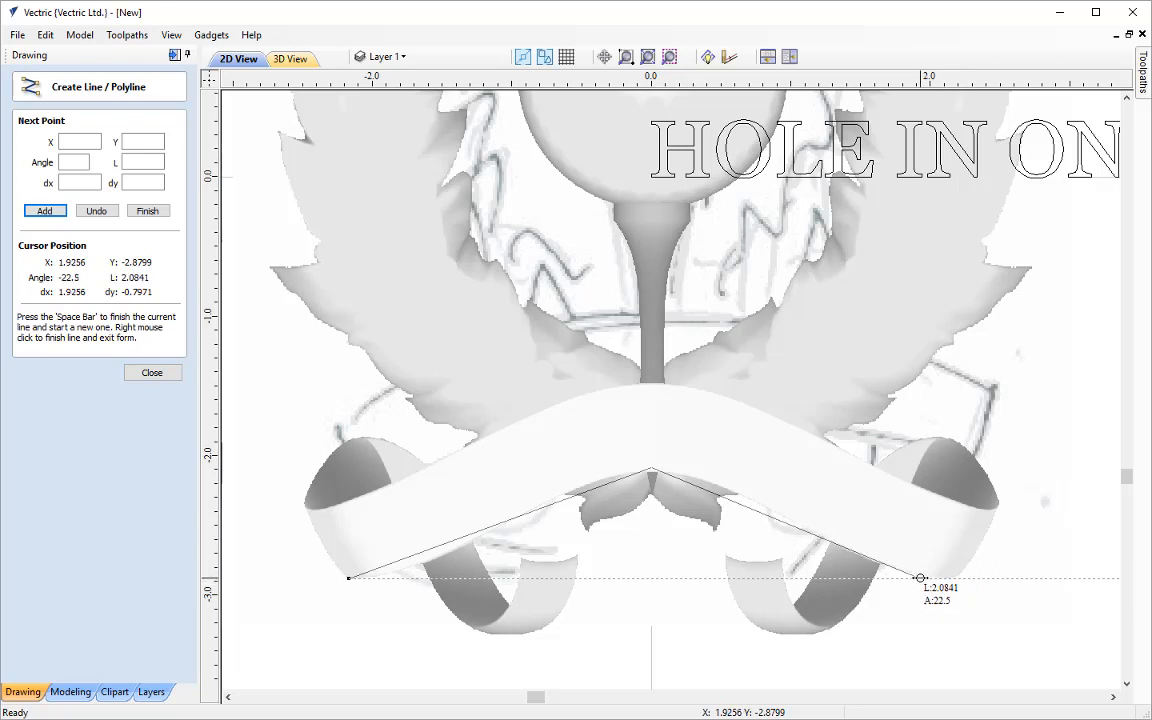
click(940, 580)
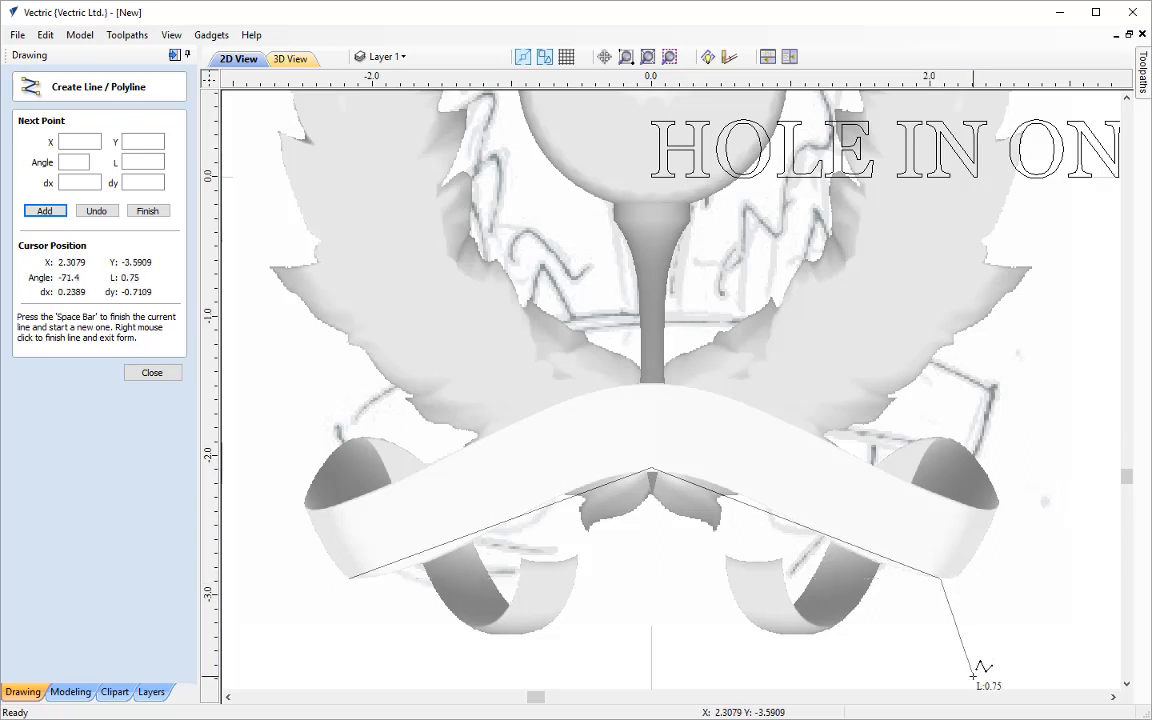
right_click(920, 645)
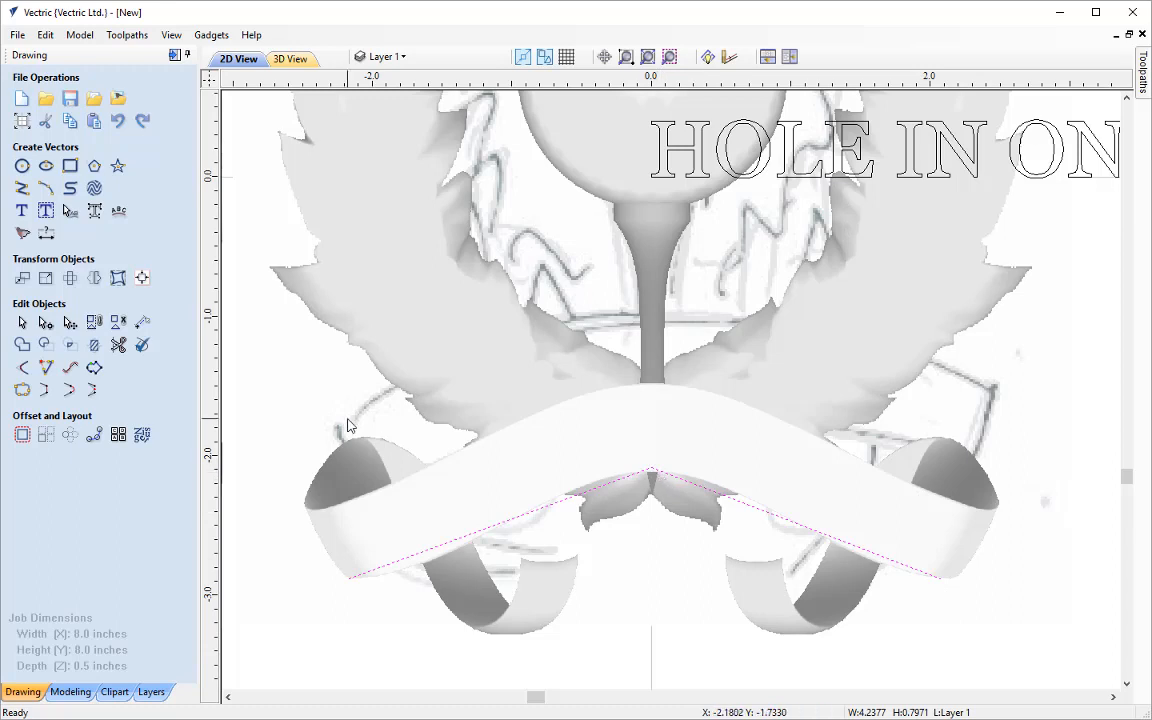
- Start node editing on the polyline and smooth its centre point to form a curve
click(45, 325)
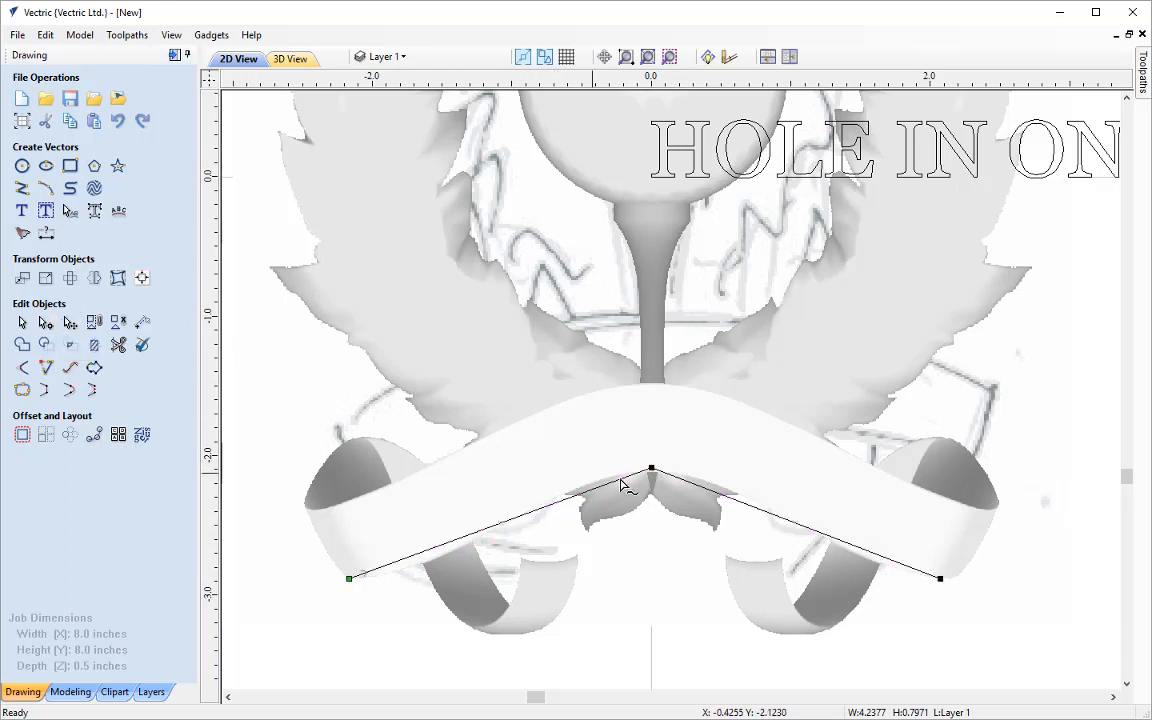
click(650, 466)
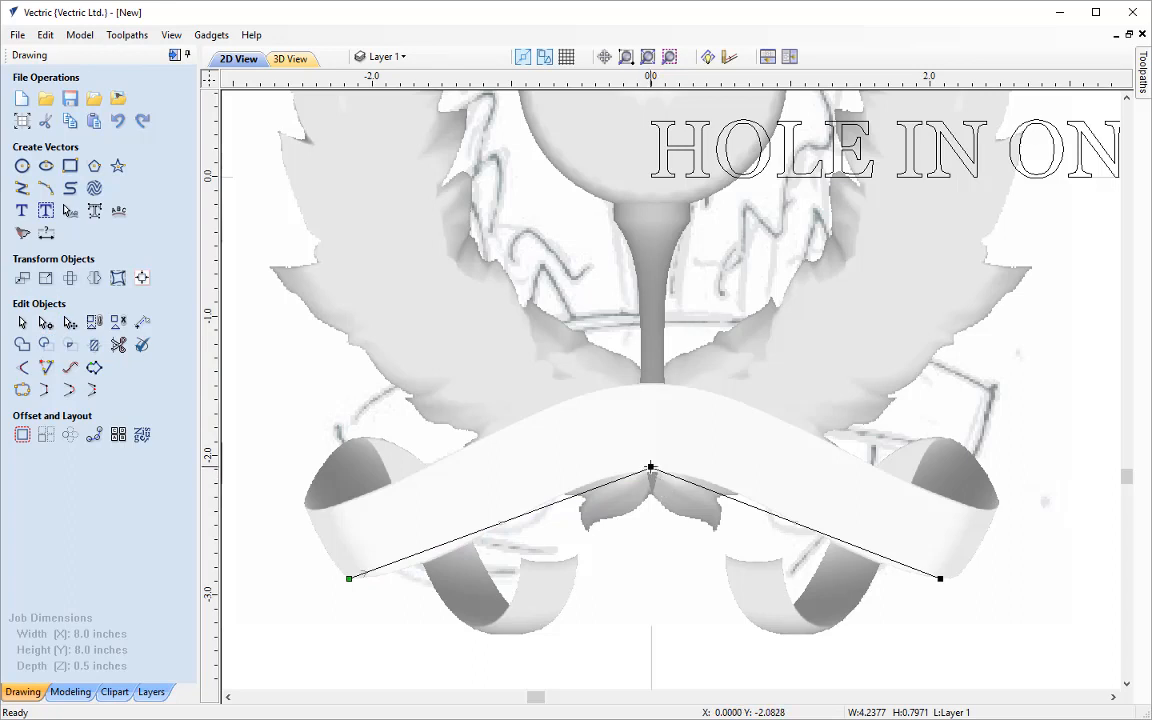
right_click(651, 468)
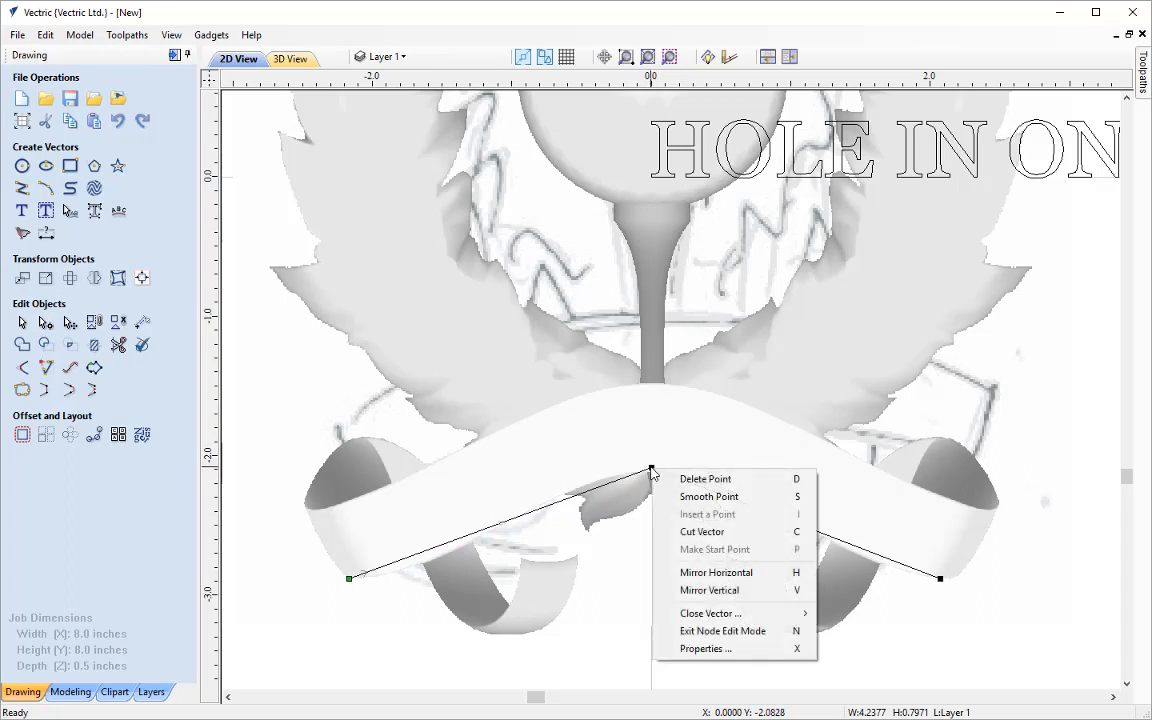
click(692, 497)
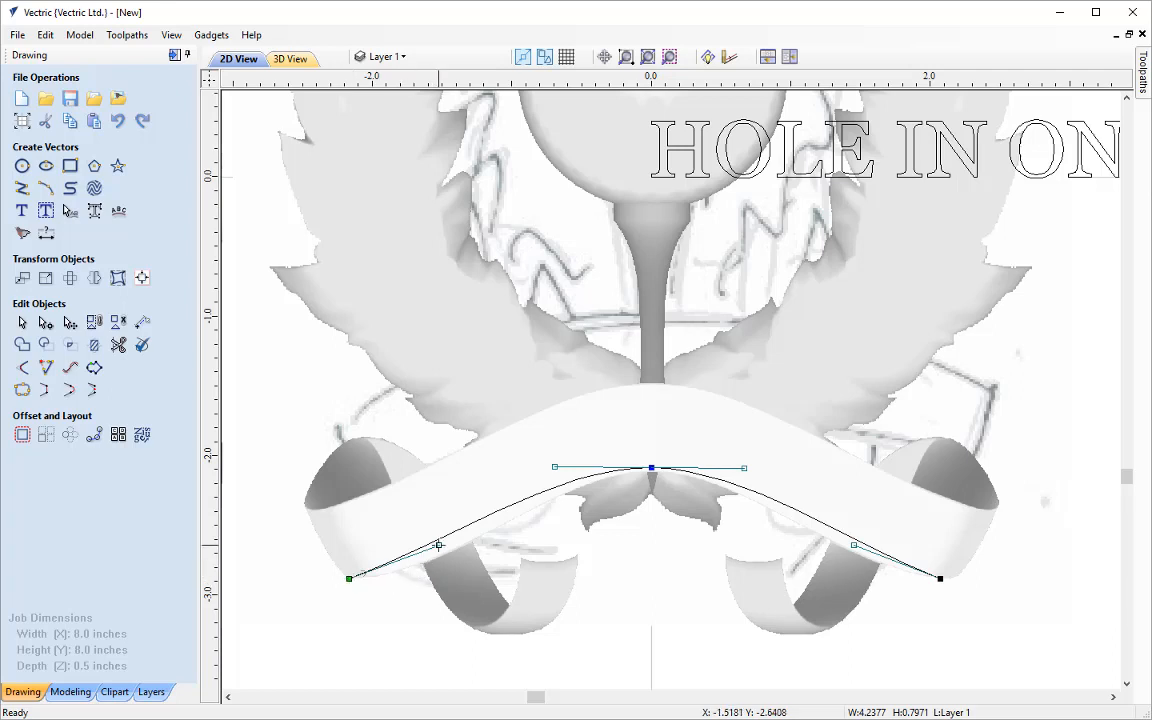
- Level the curve handles at both end nodes and select the centre node for the same horizontal alignment
click(350, 579)
key(y)
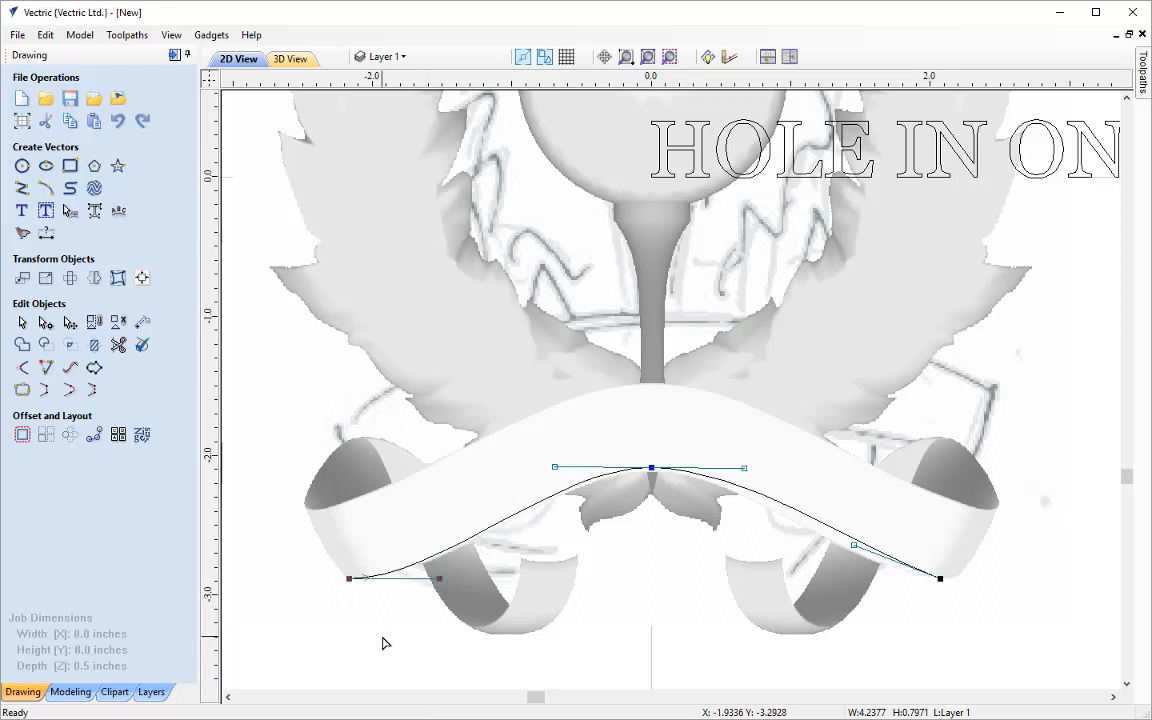
click(941, 579)
key(y)
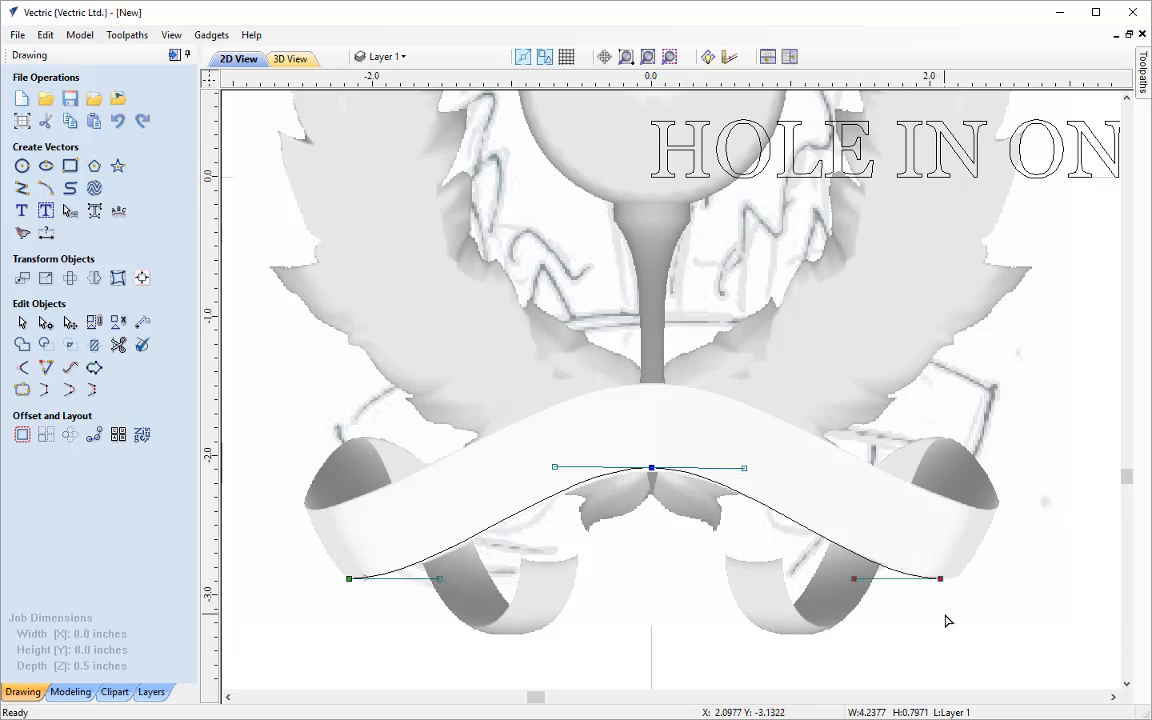
click(652, 467)
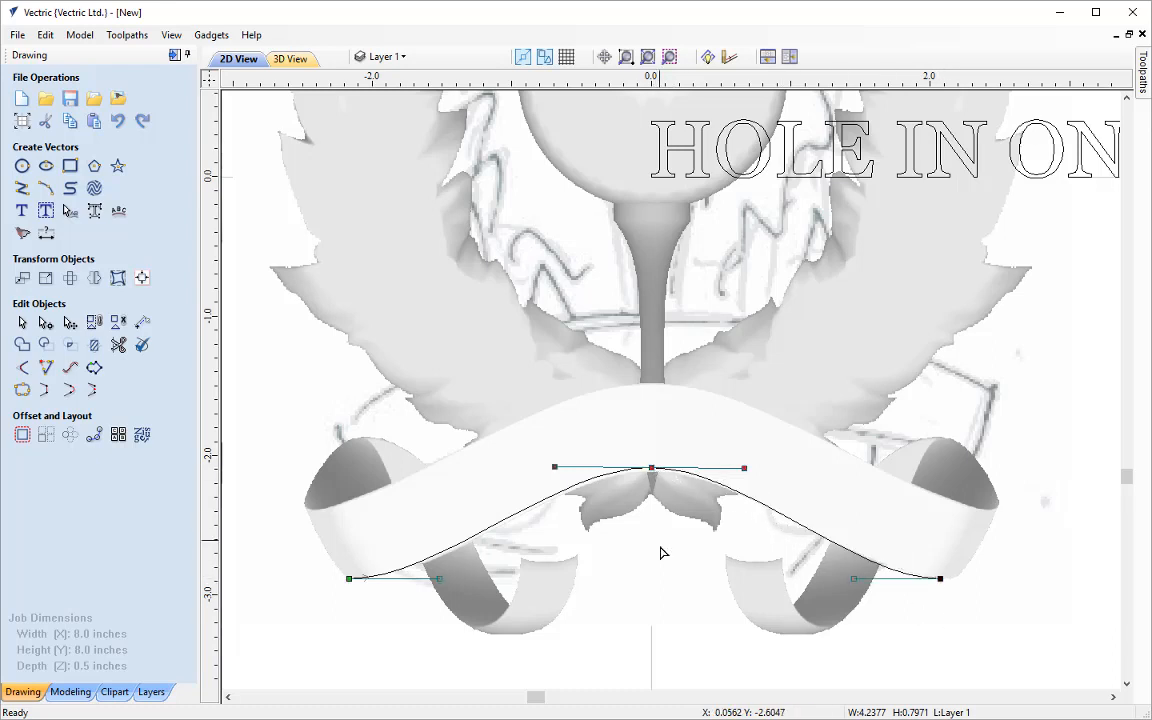
- Shift the curve's right end node slightly outward along the ribbon's lower edge and finish node editing
click(940, 579)
key(Right)
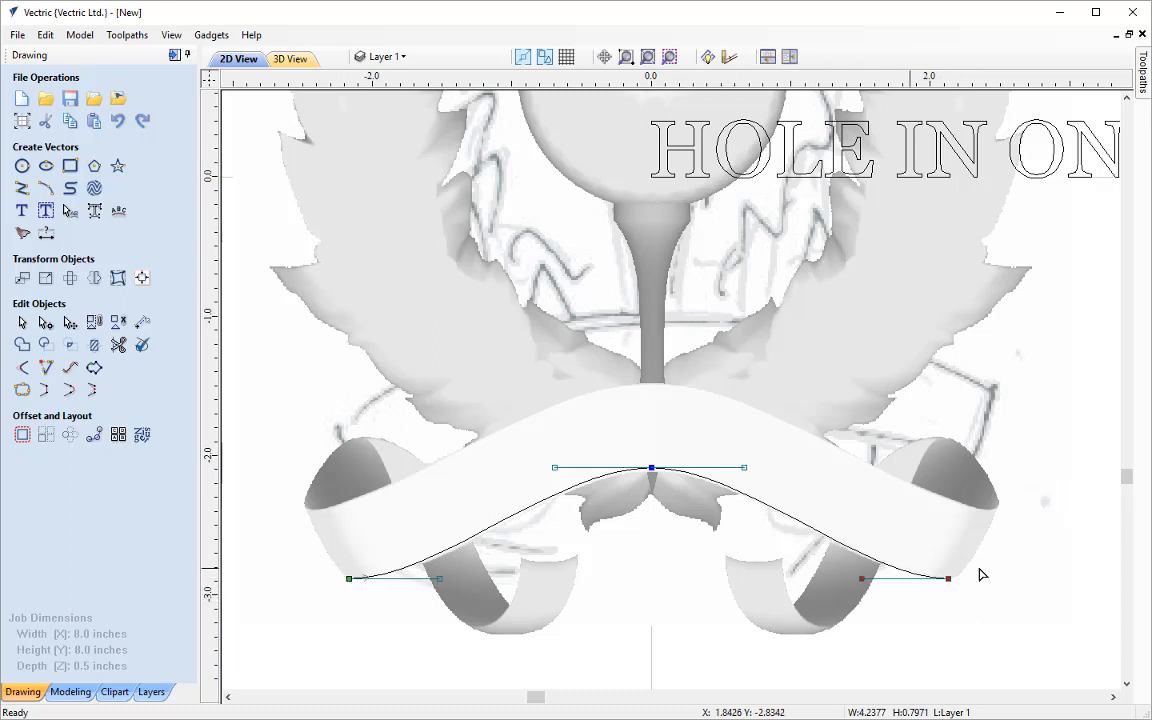
drag(947, 578, 958, 578)
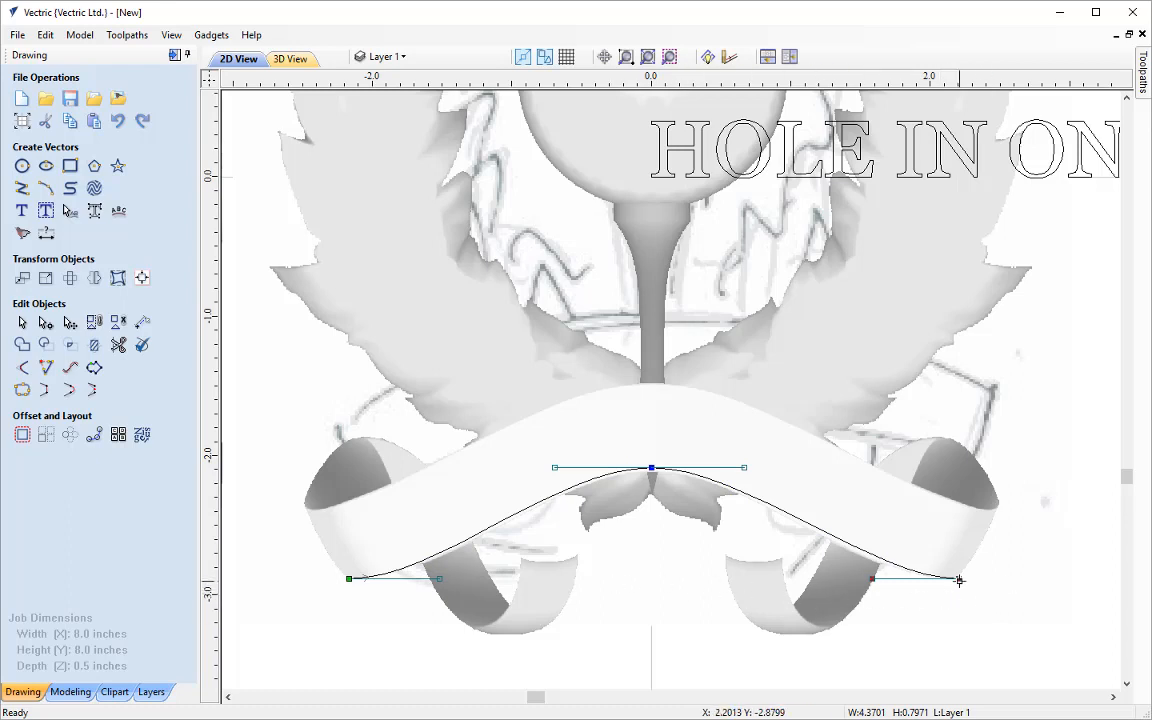
key(Left)
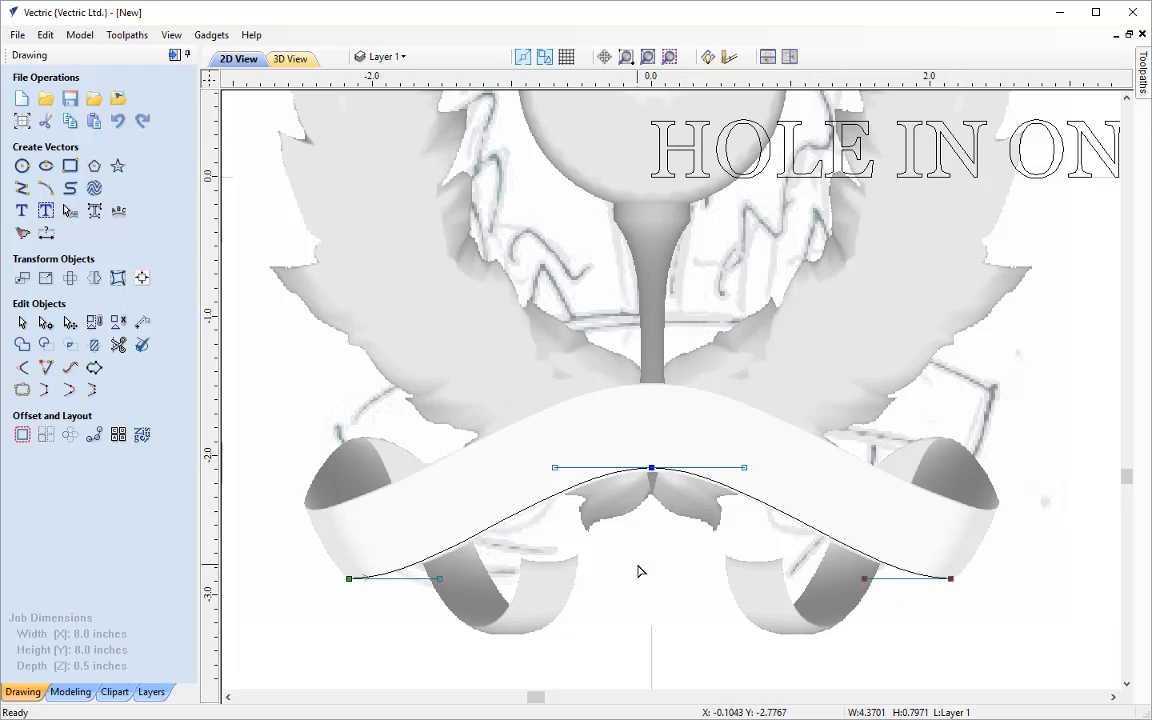
click(22, 323)
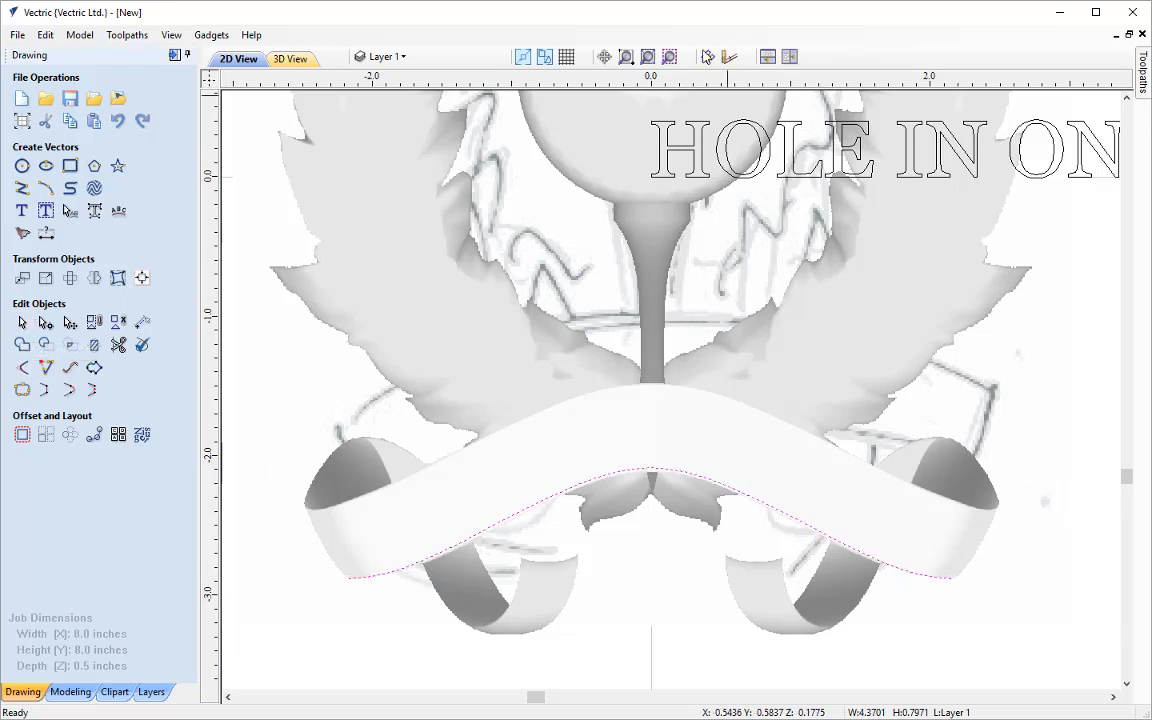
- Fit the HOLE IN ONE text to the ribbon curve with Text On A Curve, using an offset distance of 0.1 inches
click(626, 56)
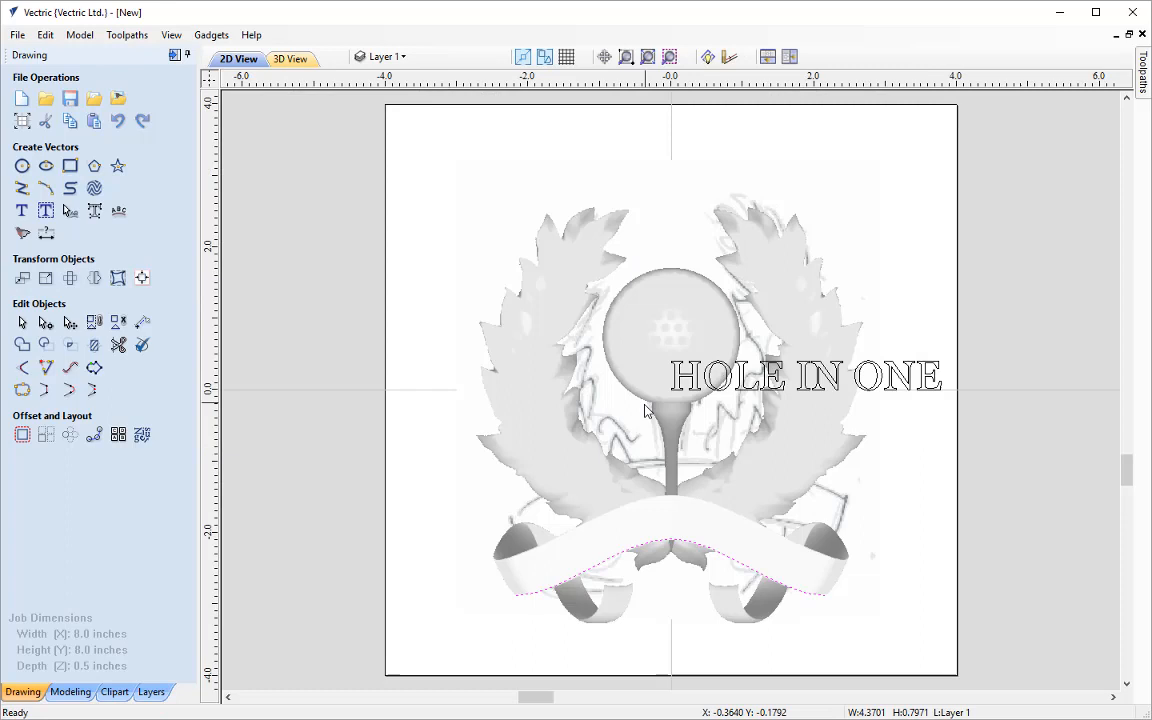
click(458, 411)
click(399, 391)
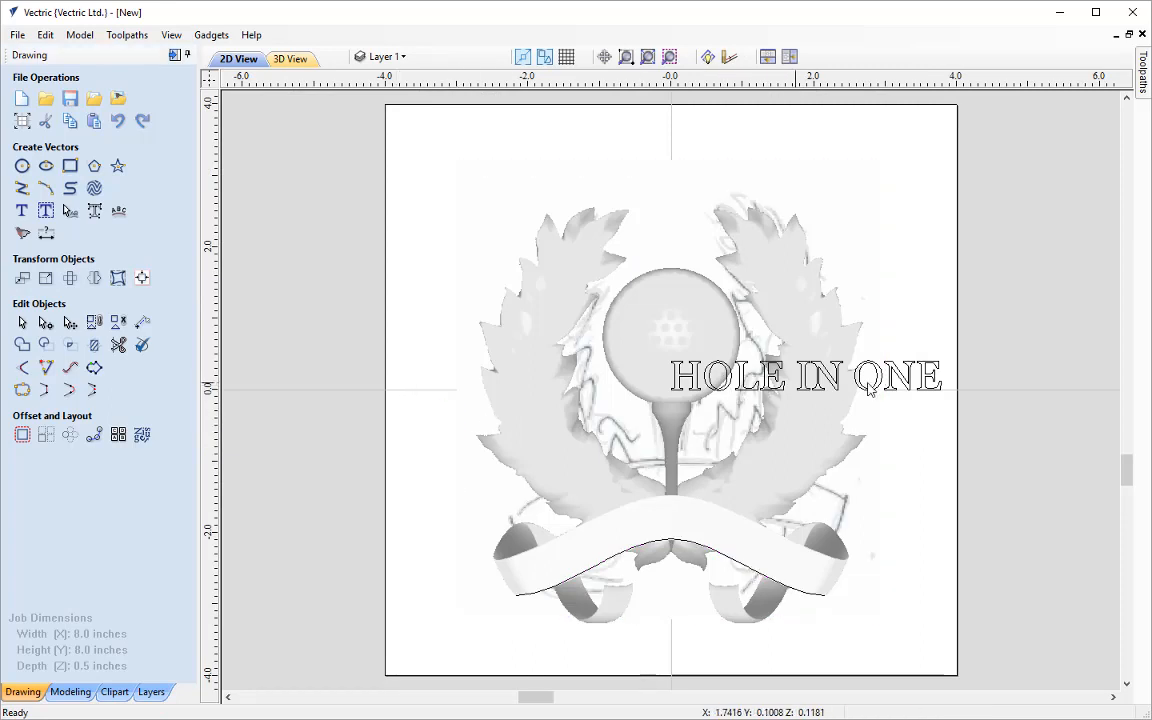
click(833, 362)
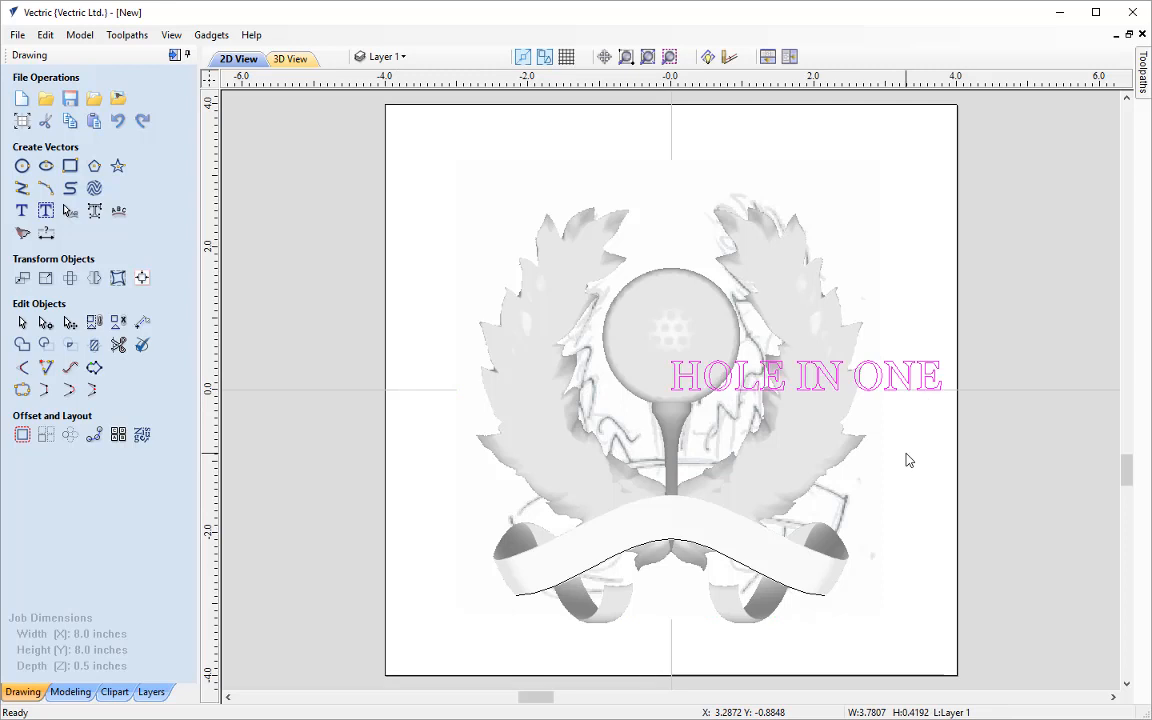
shift+click(818, 596)
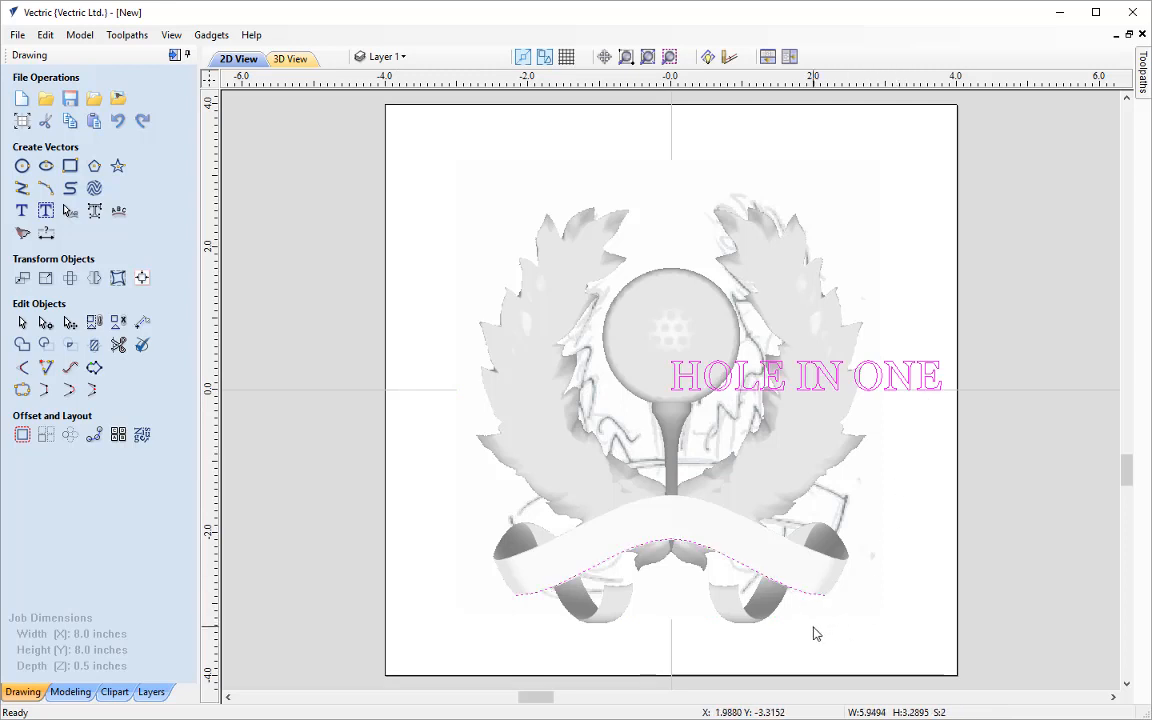
click(119, 213)
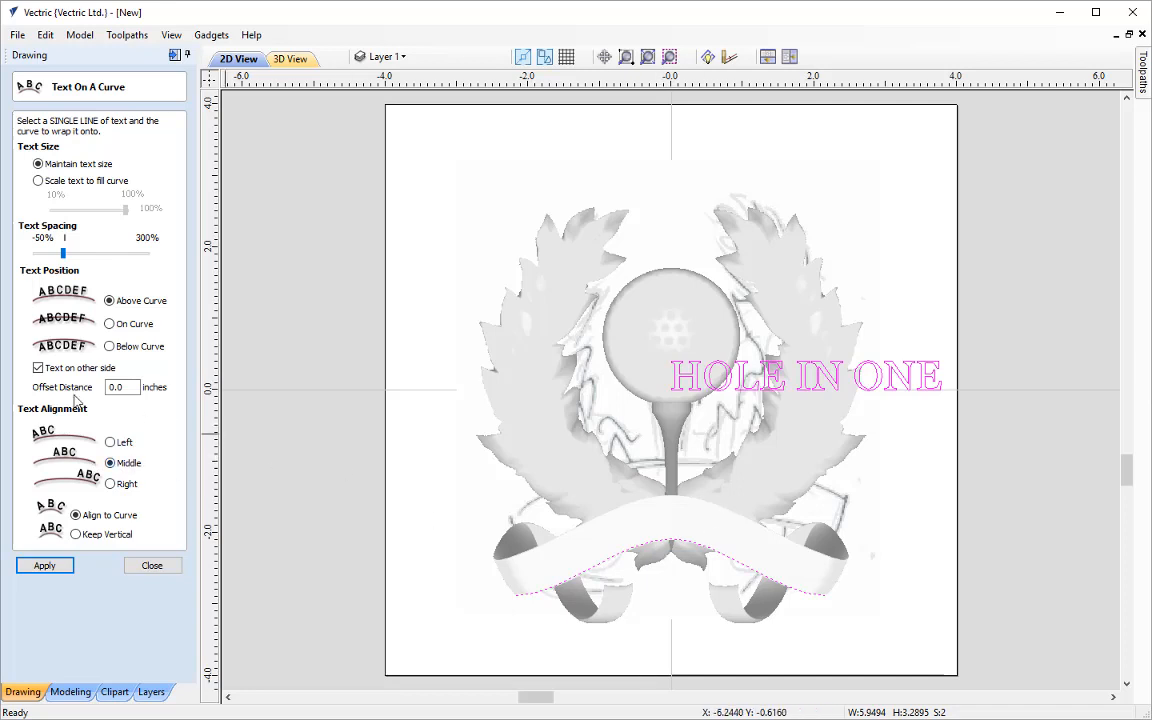
double_click(130, 388)
click(45, 566)
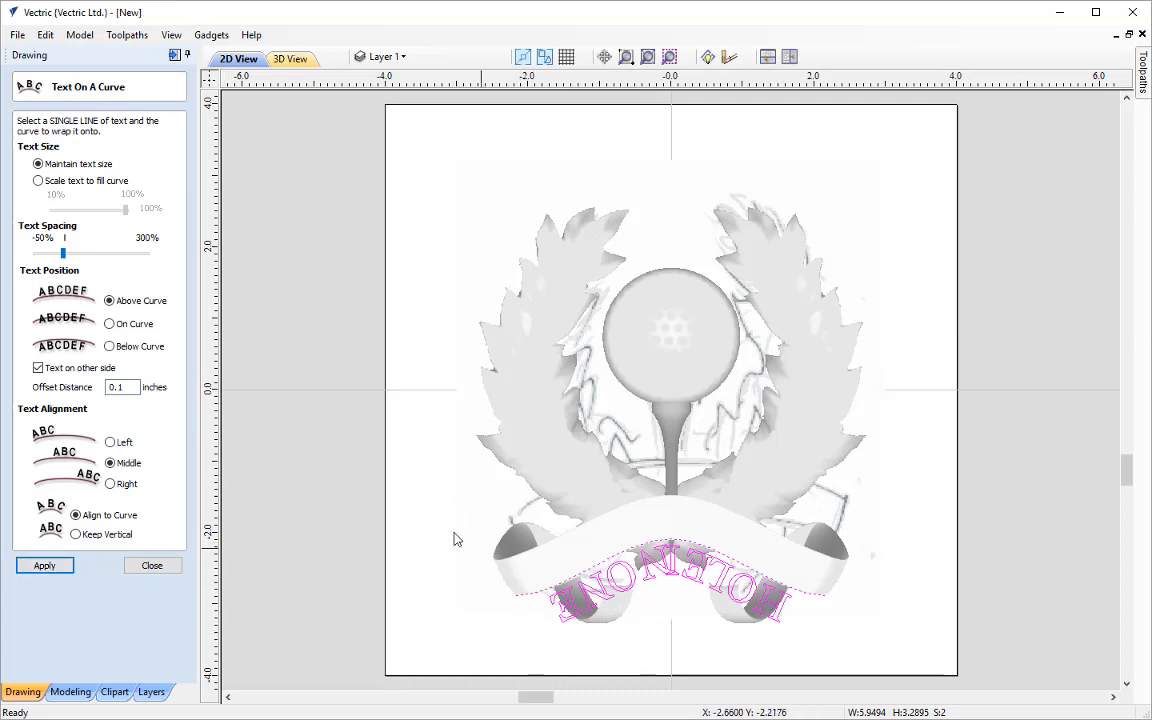
- Turn off placing the text on the other side of the curve, apply the fit and close the tool
click(39, 369)
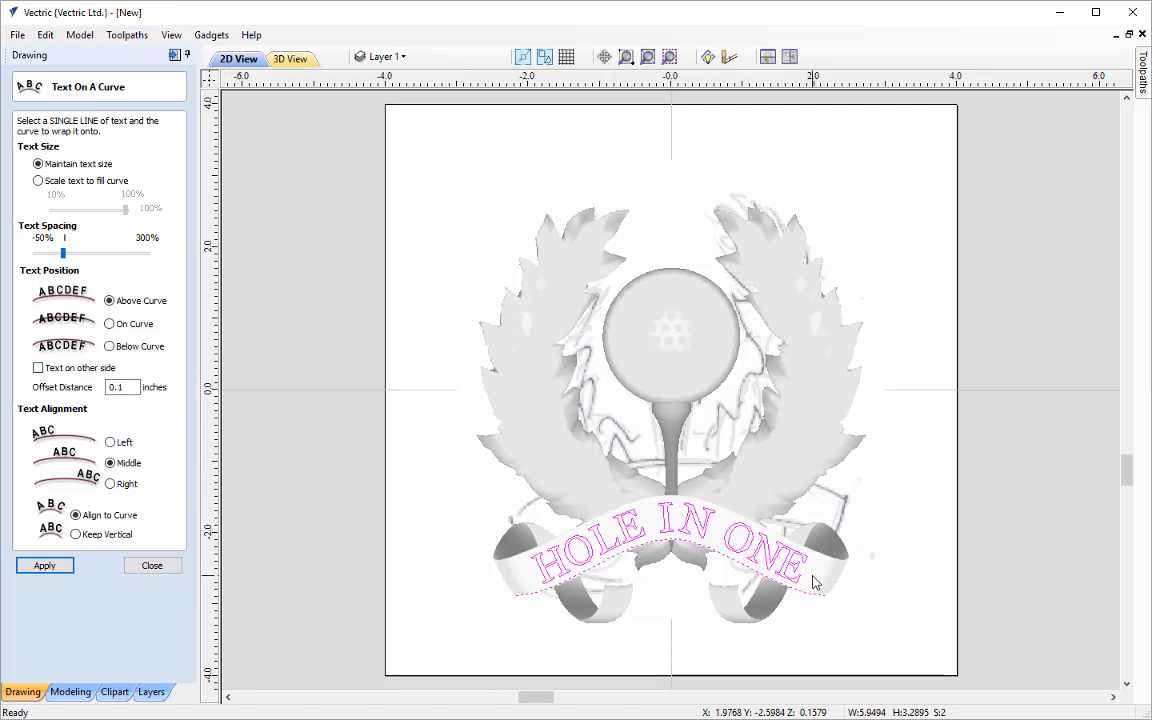
click(57, 567)
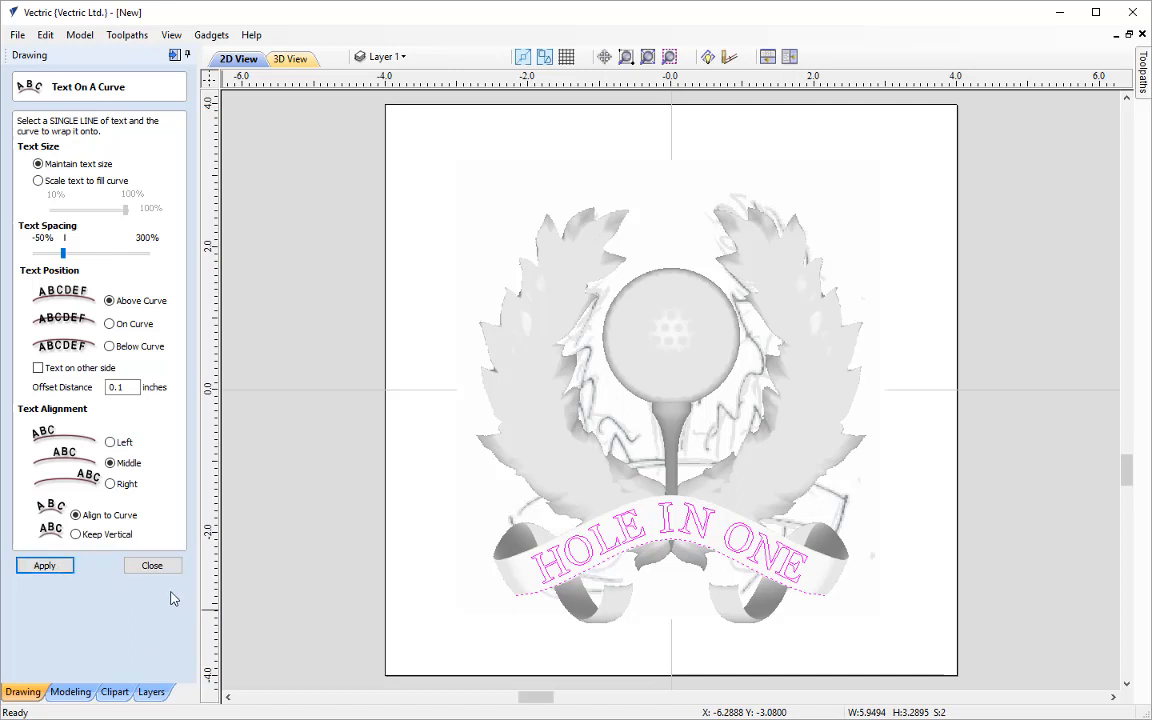
click(152, 565)
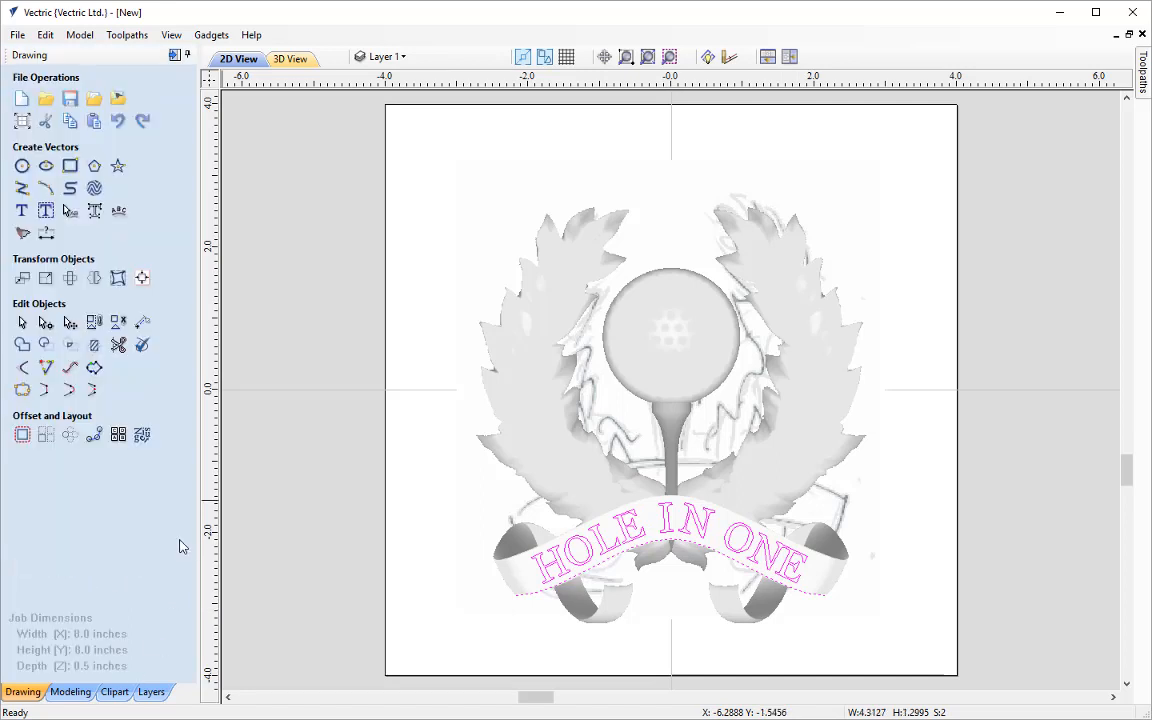
- Delete the guide curve beneath the HOLE IN ONE lettering
click(433, 547)
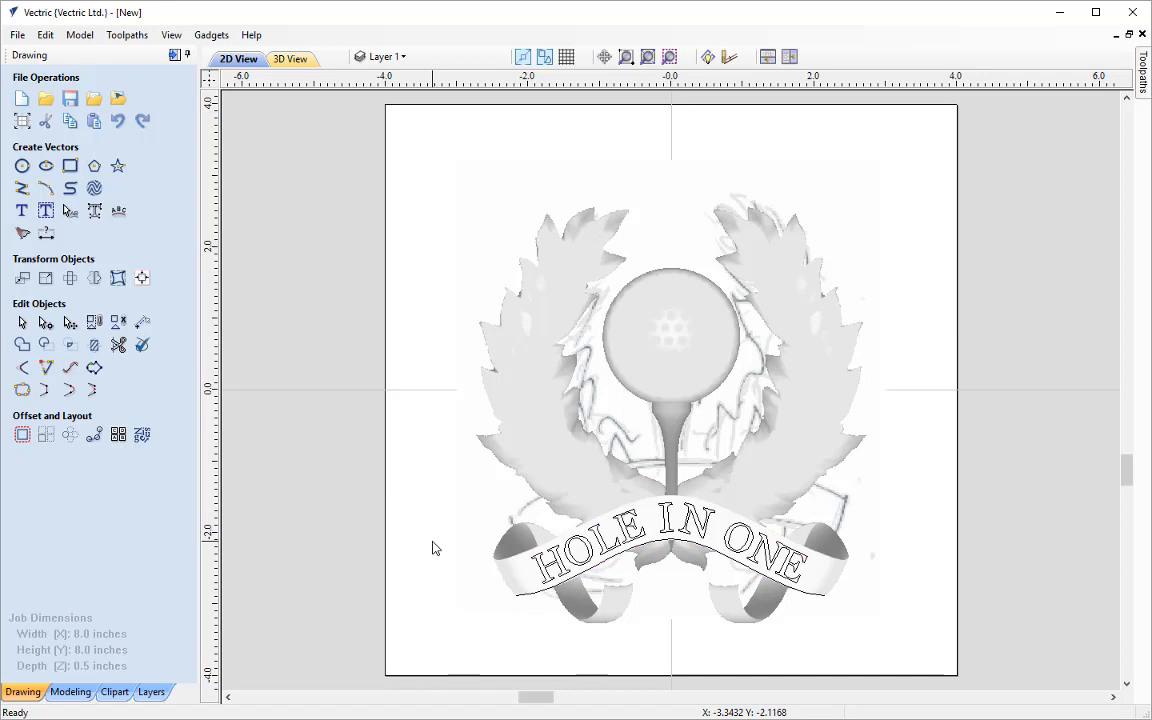
click(539, 594)
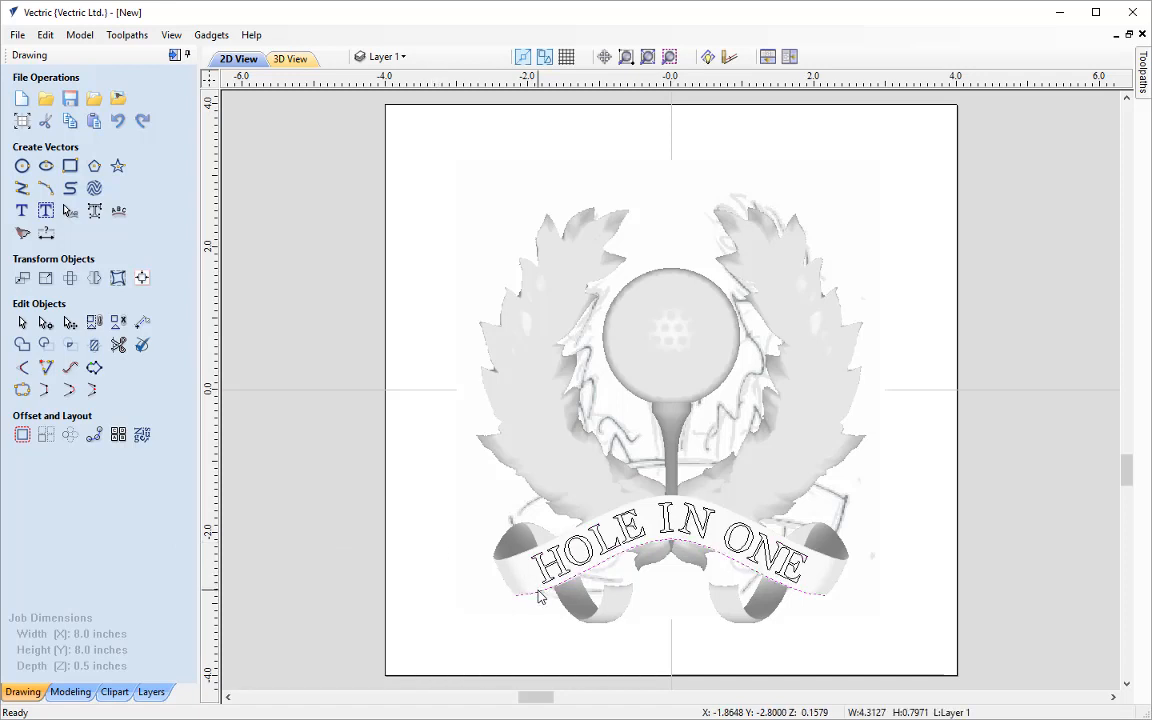
click(395, 632)
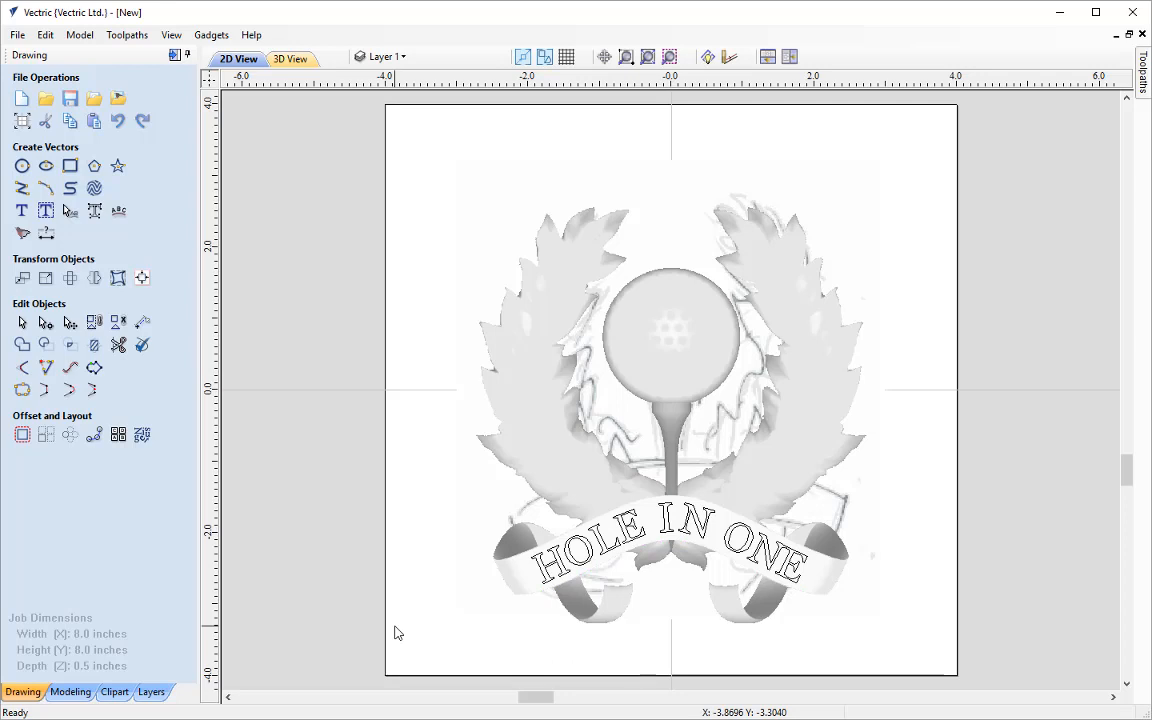
- Show the 2D and 3D views side by side and examine the lettering layout against the relief model
click(790, 57)
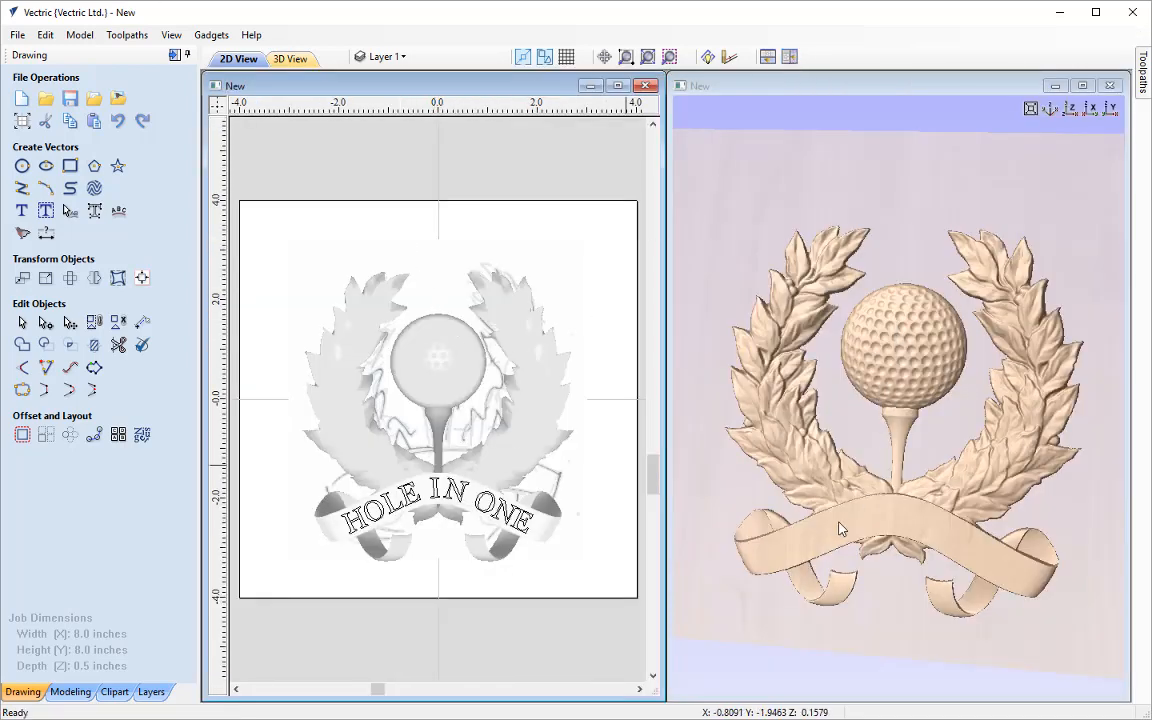
mouse_move(705, 477)
mouse_down()
mouse_move(948, 459)
mouse_move(900, 471)
mouse_move(708, 472)
mouse_up()
drag(1080, 260, 1082, 289)
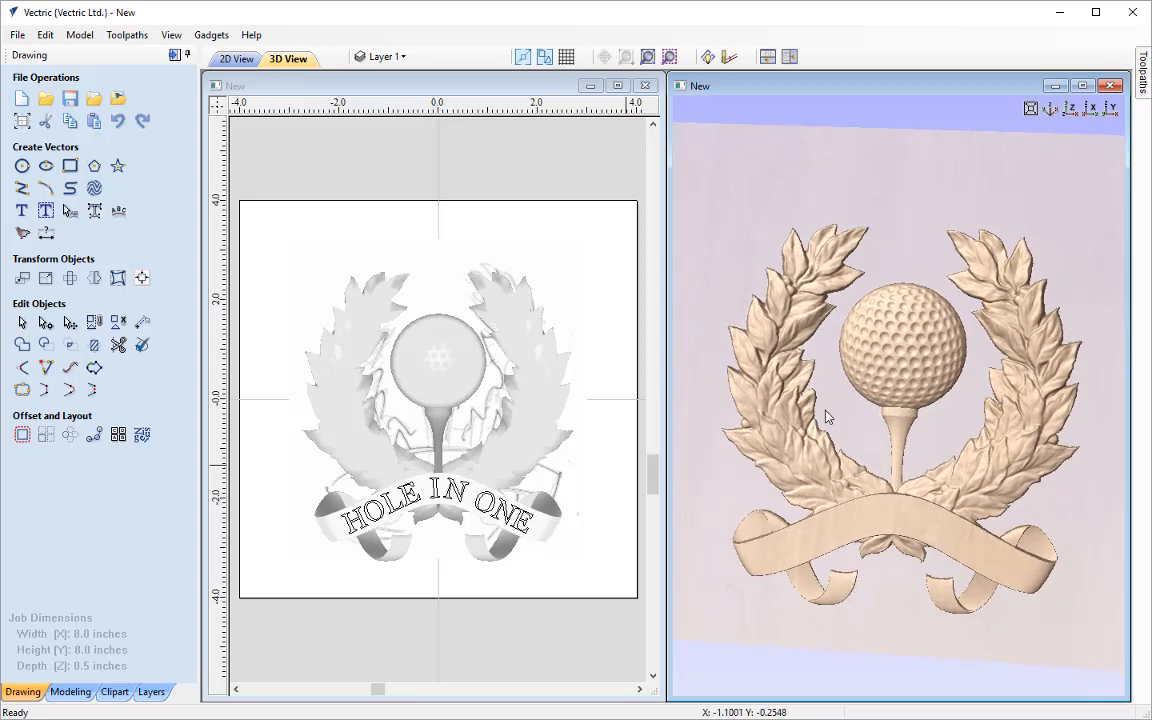
mouse_move(828, 413)
mouse_down()
mouse_move(866, 427)
mouse_move(832, 372)
mouse_move(955, 410)
mouse_move(835, 413)
mouse_up()
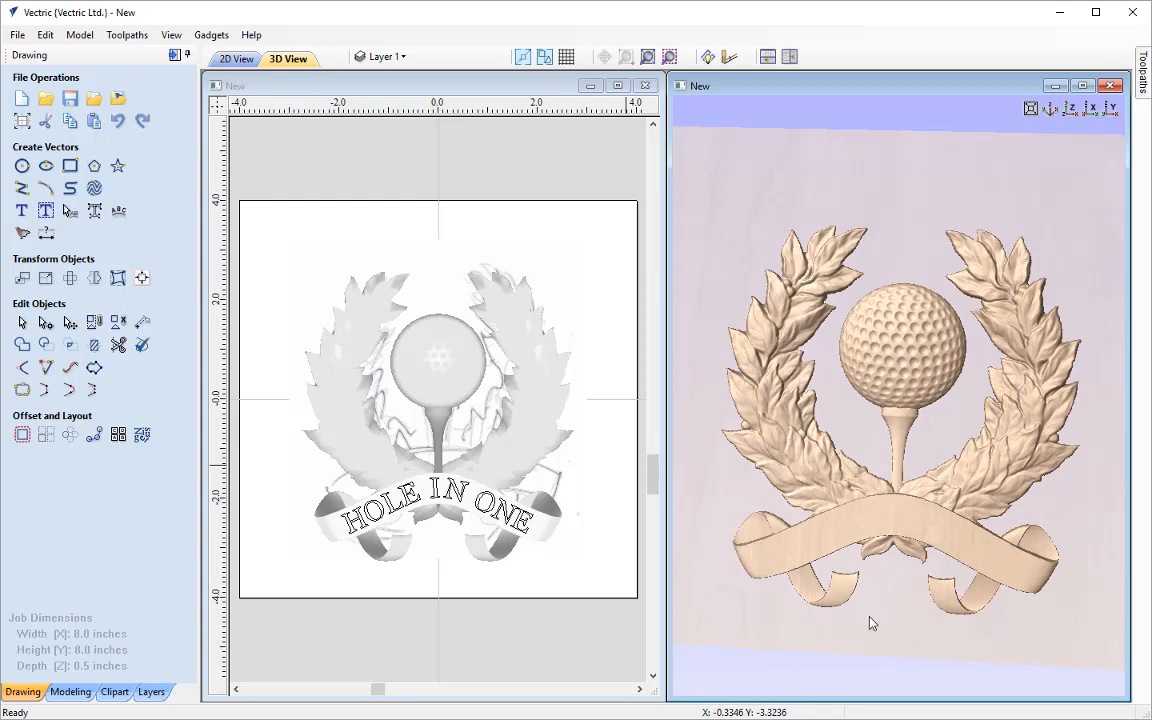
- Smooth the ribbon component with a light smoothing amount, about a quarter of the range, keeping Preserve transparency on
drag(869, 620, 845, 550)
drag(851, 610, 782, 466)
drag(779, 399, 818, 453)
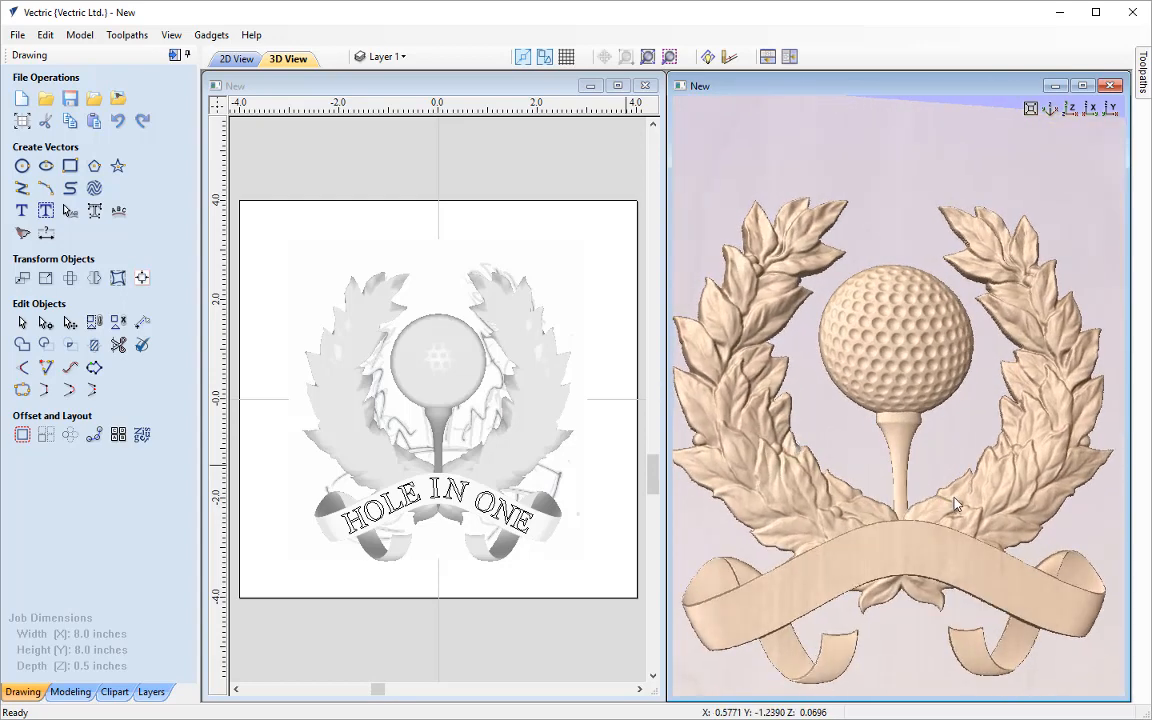
drag(931, 436, 908, 494)
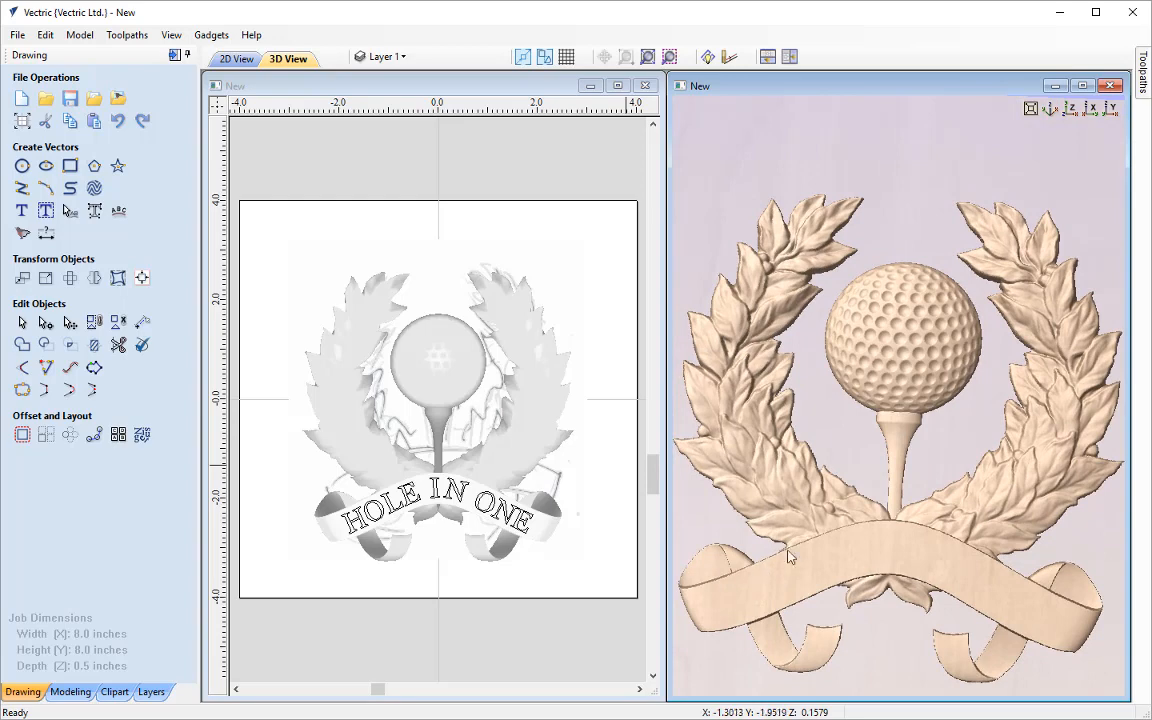
click(893, 557)
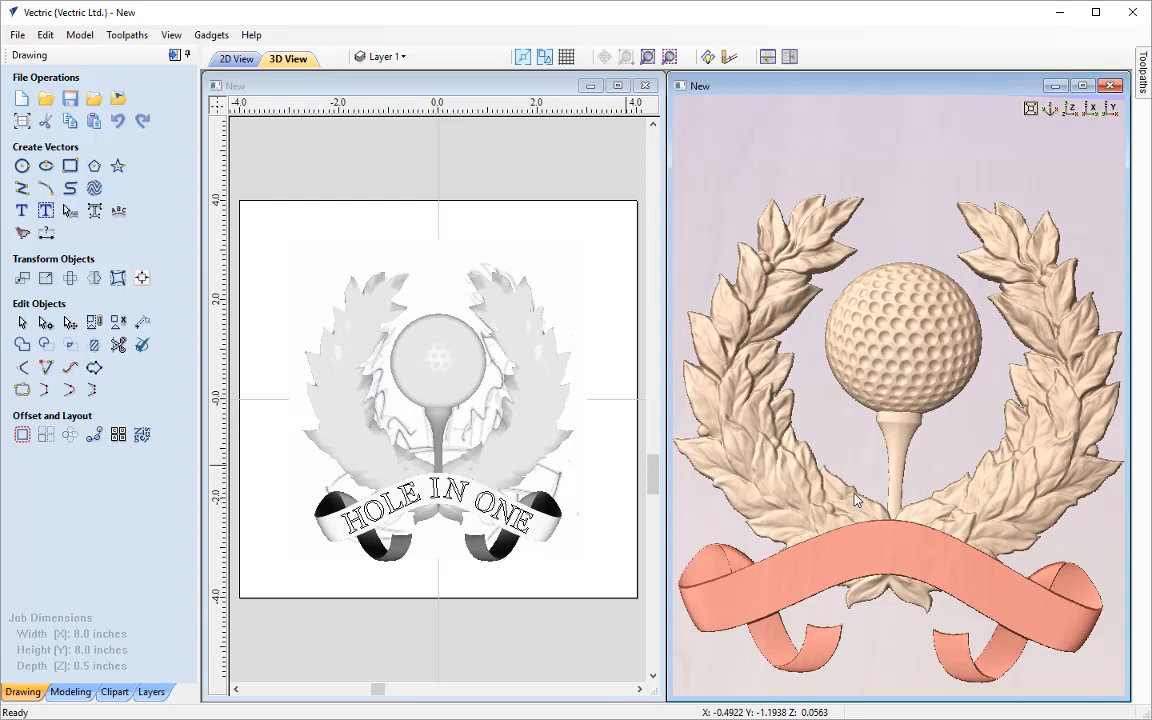
click(70, 692)
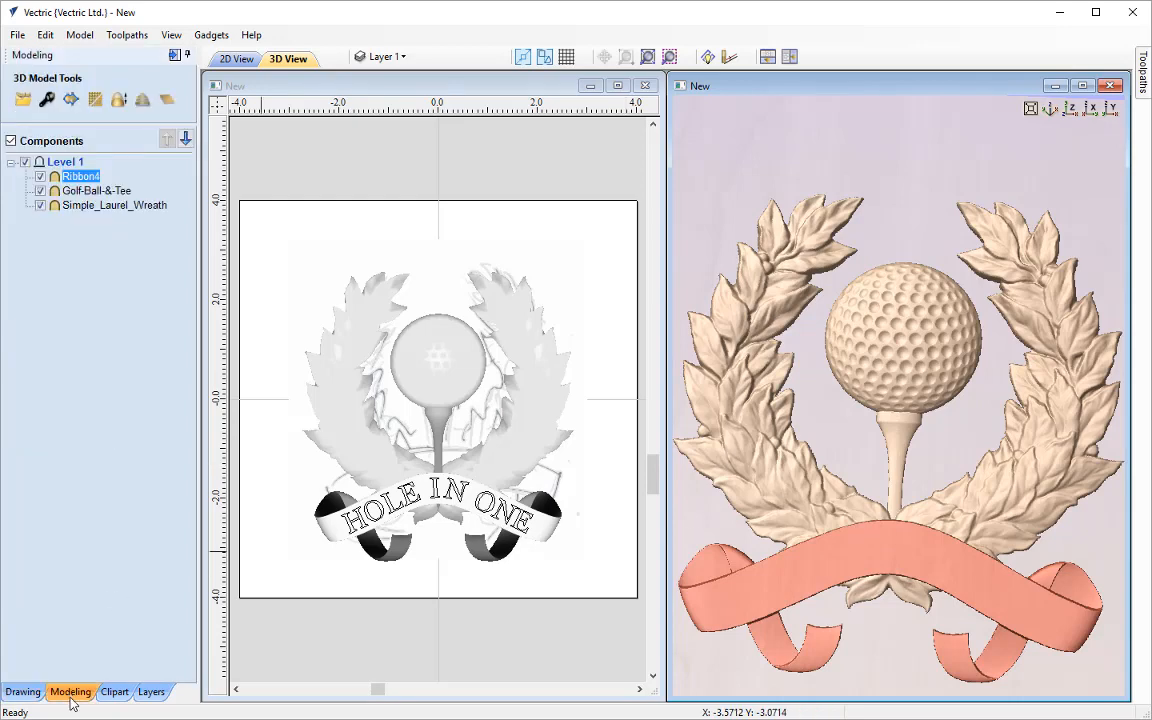
click(95, 100)
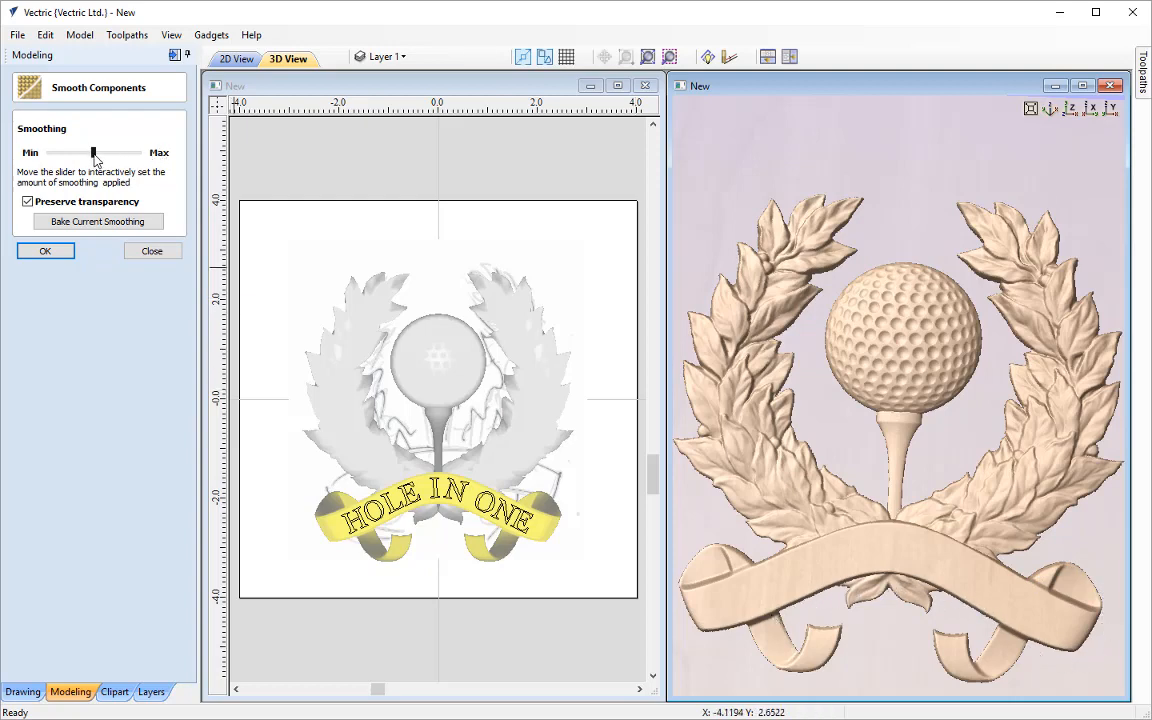
drag(94, 156, 47, 155)
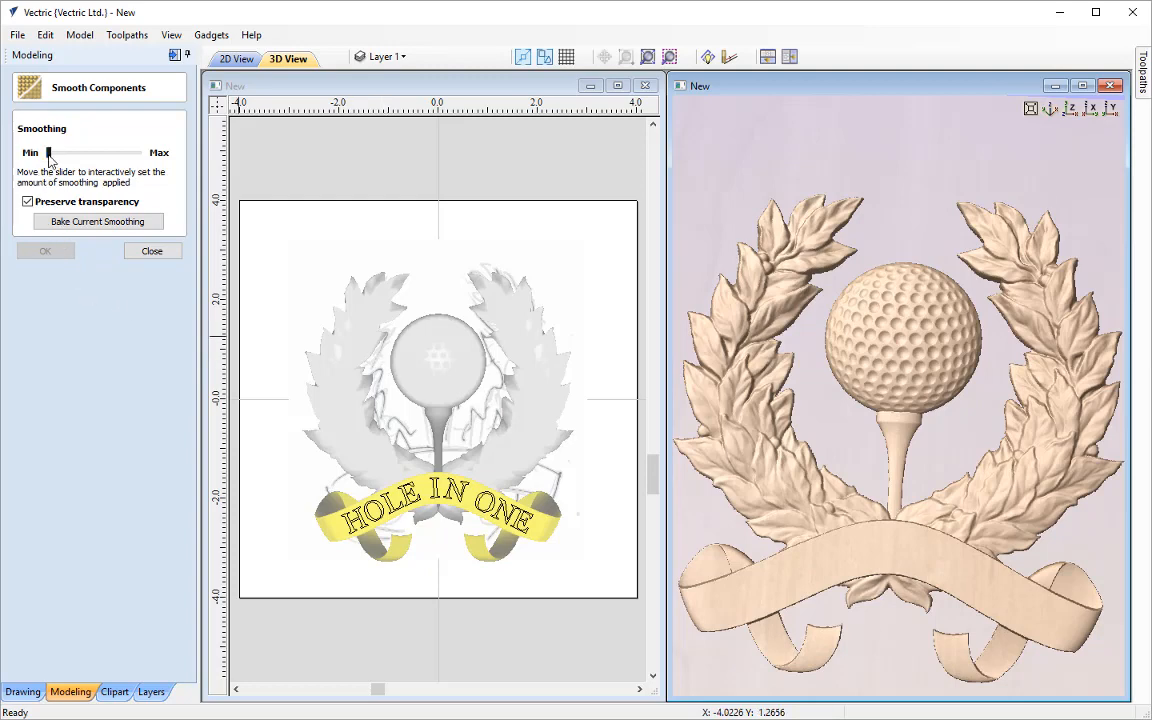
drag(48, 155, 73, 162)
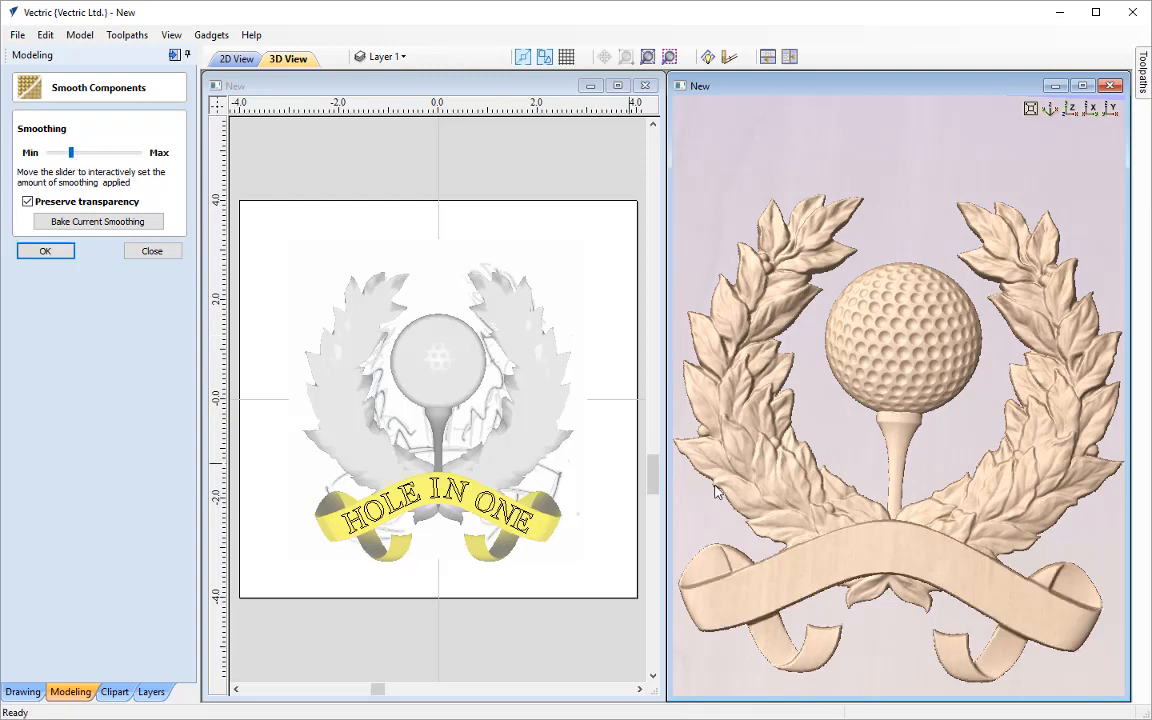
mouse_move(715, 527)
mouse_down()
mouse_move(793, 527)
mouse_move(754, 464)
mouse_move(734, 471)
mouse_move(756, 535)
mouse_move(709, 535)
mouse_up()
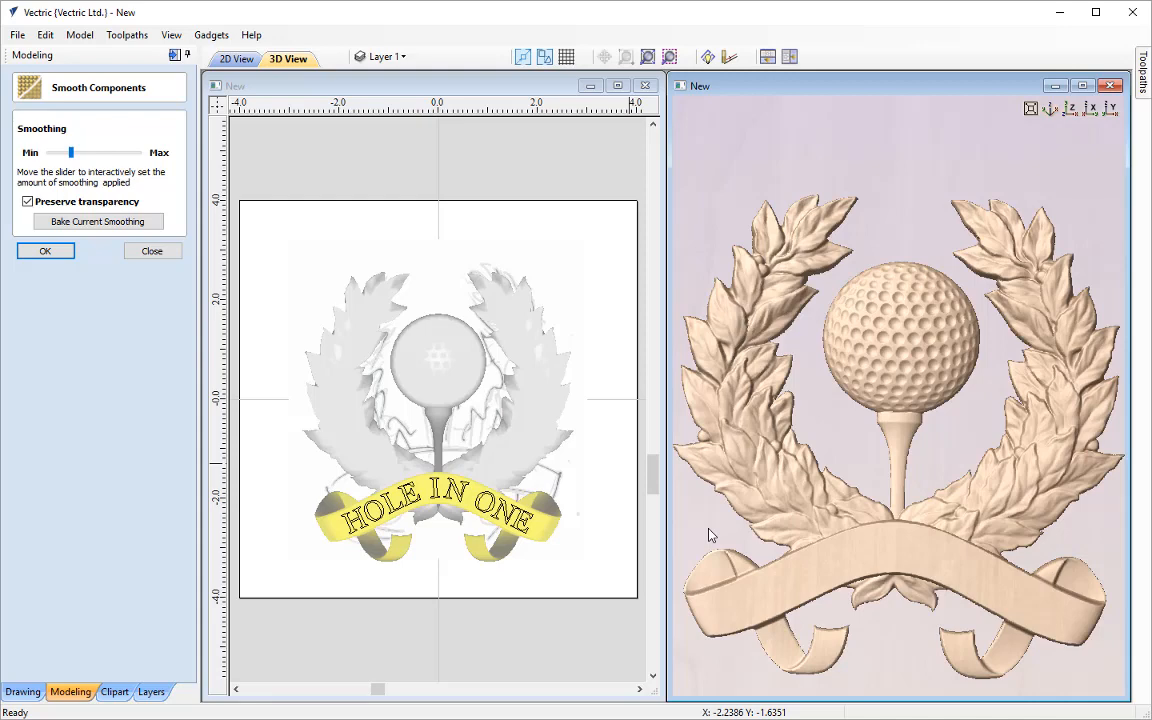
click(56, 251)
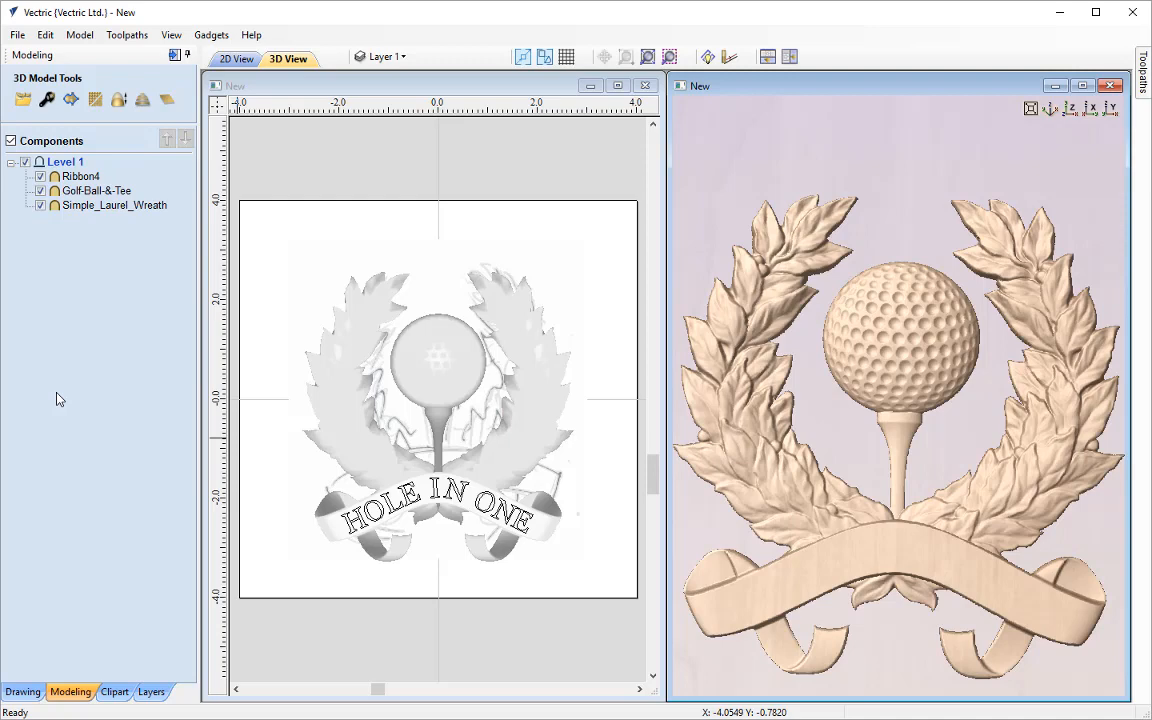
- Add a zero plane component to the model, and briefly show and rehide its Zero Plane layer
click(168, 102)
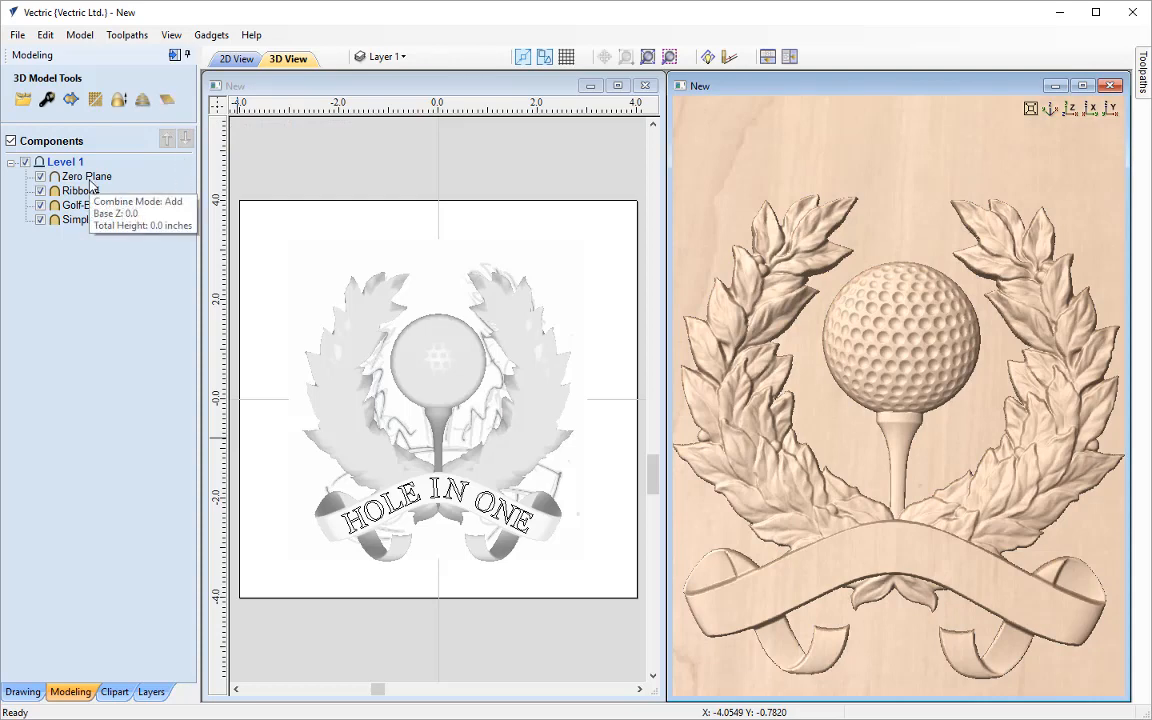
click(157, 692)
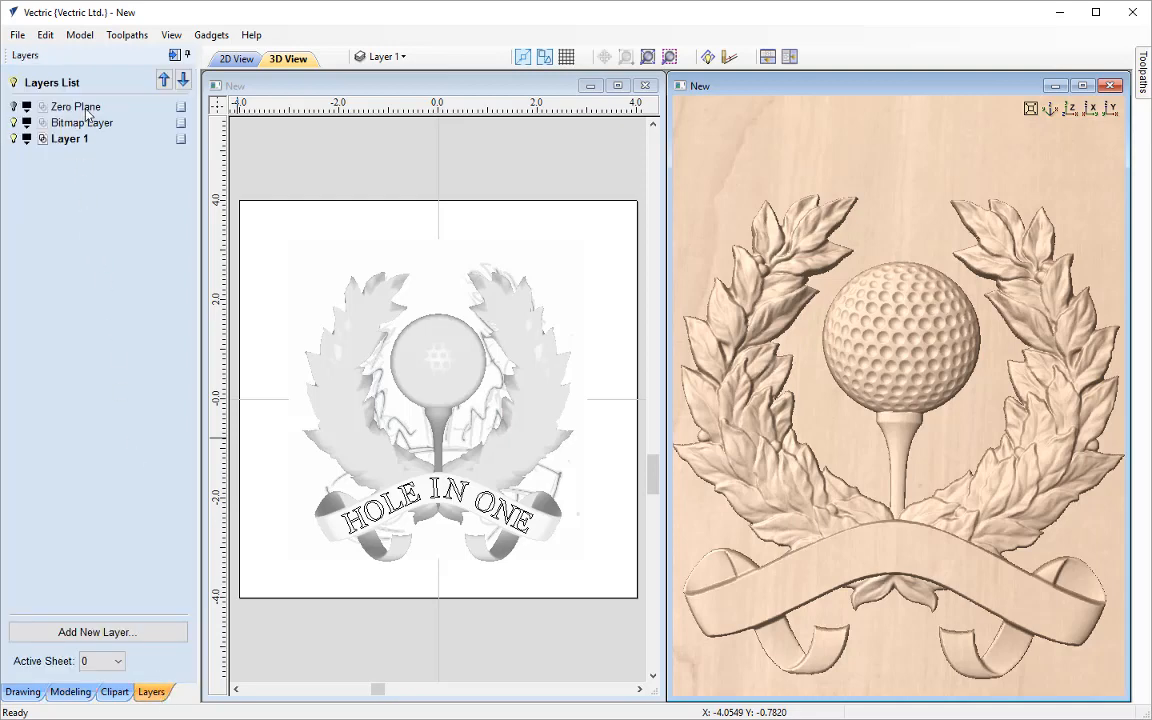
click(13, 108)
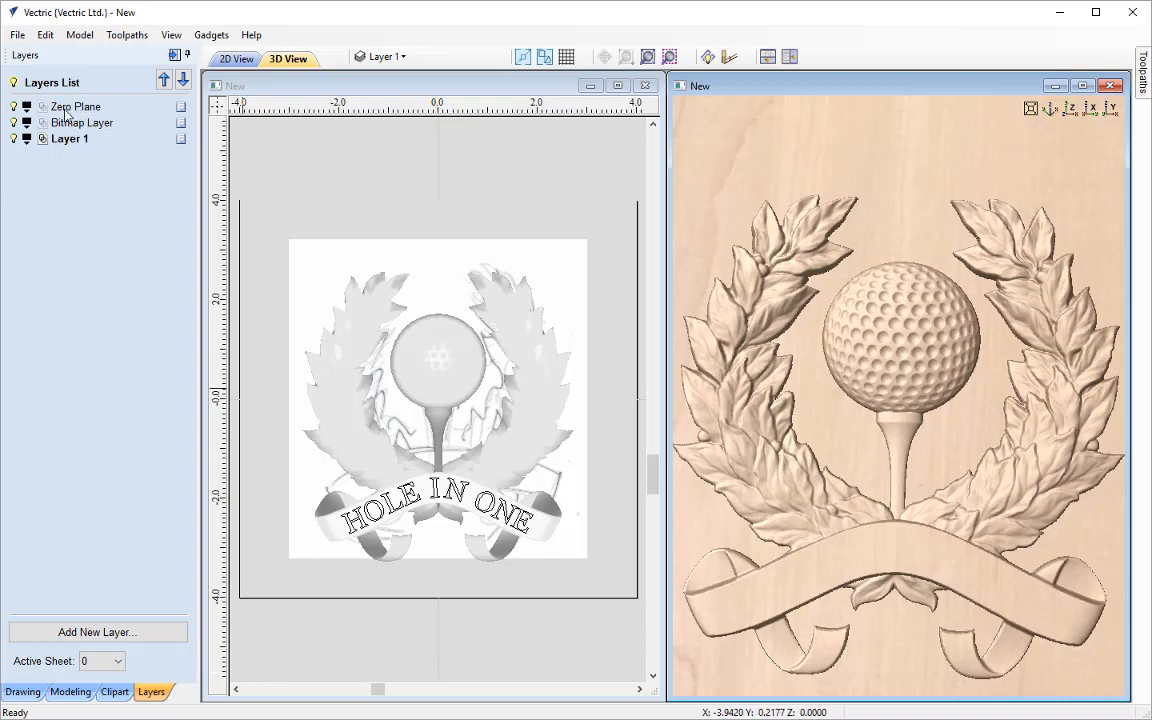
click(14, 105)
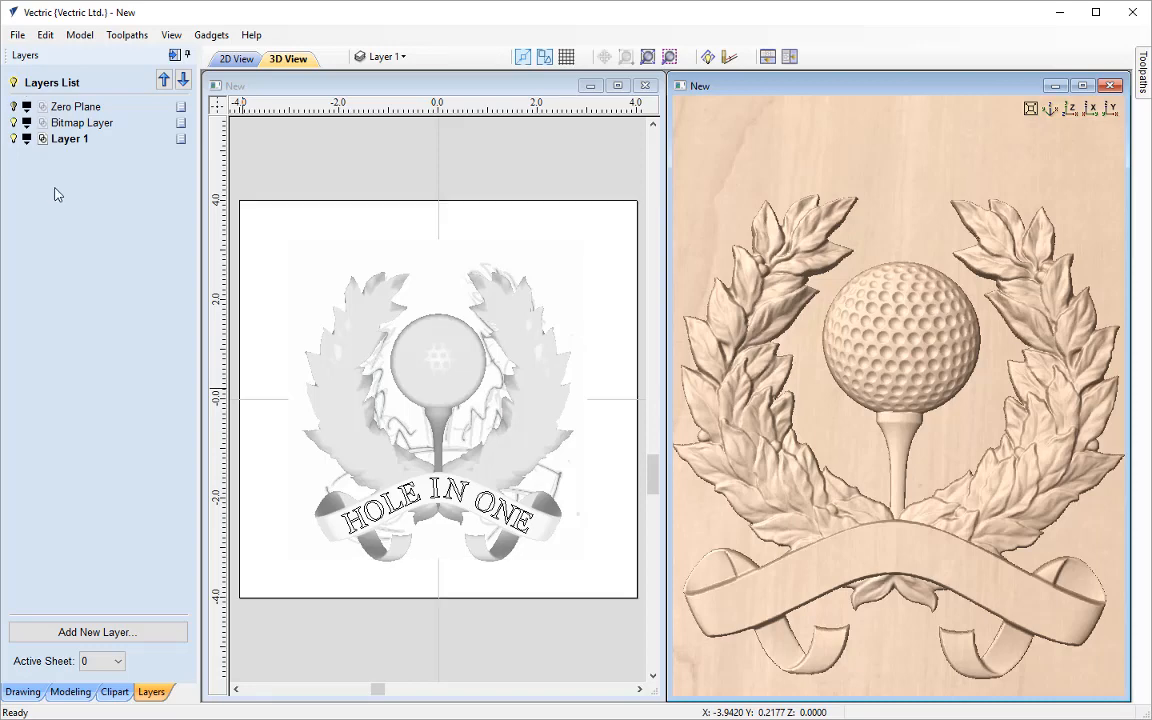
click(70, 691)
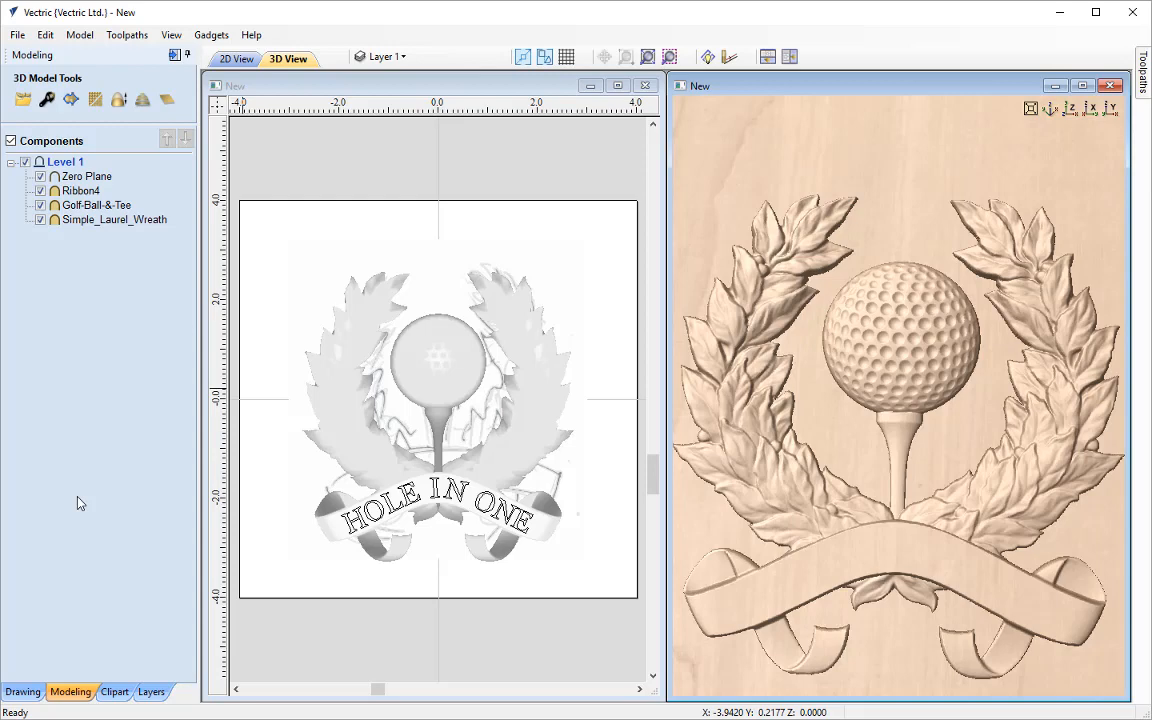
- Insert the flat round circle from the Domes (Dishes) clipart folder into the model
click(115, 693)
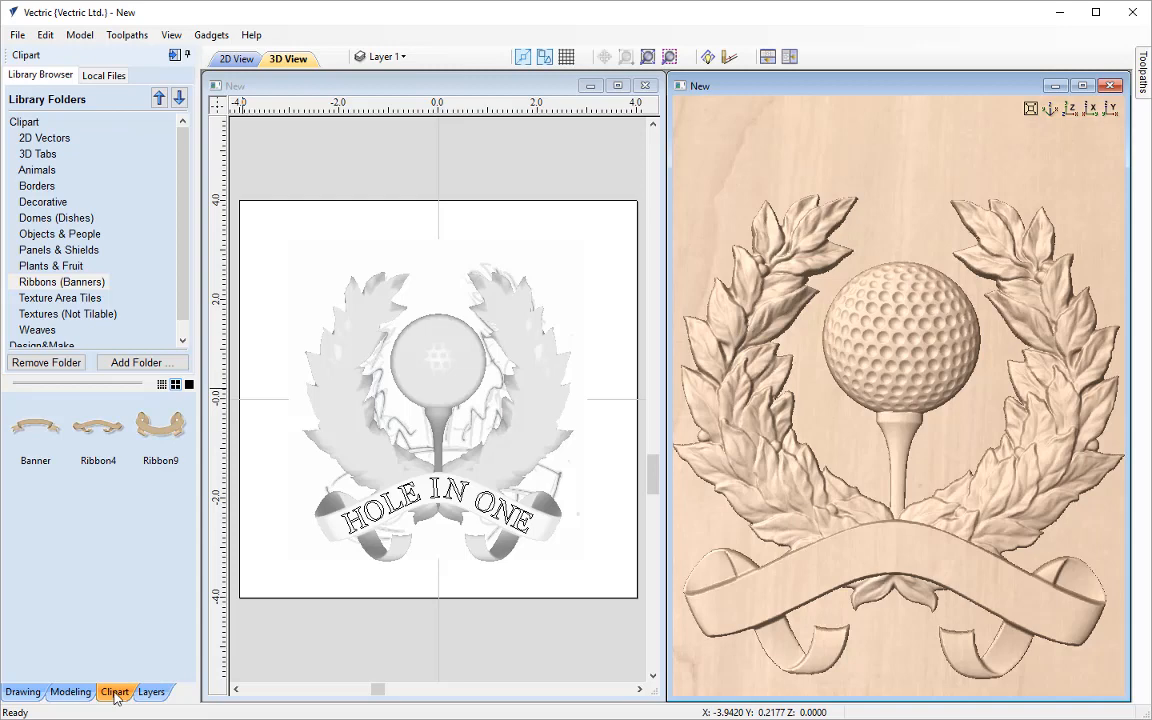
click(66, 220)
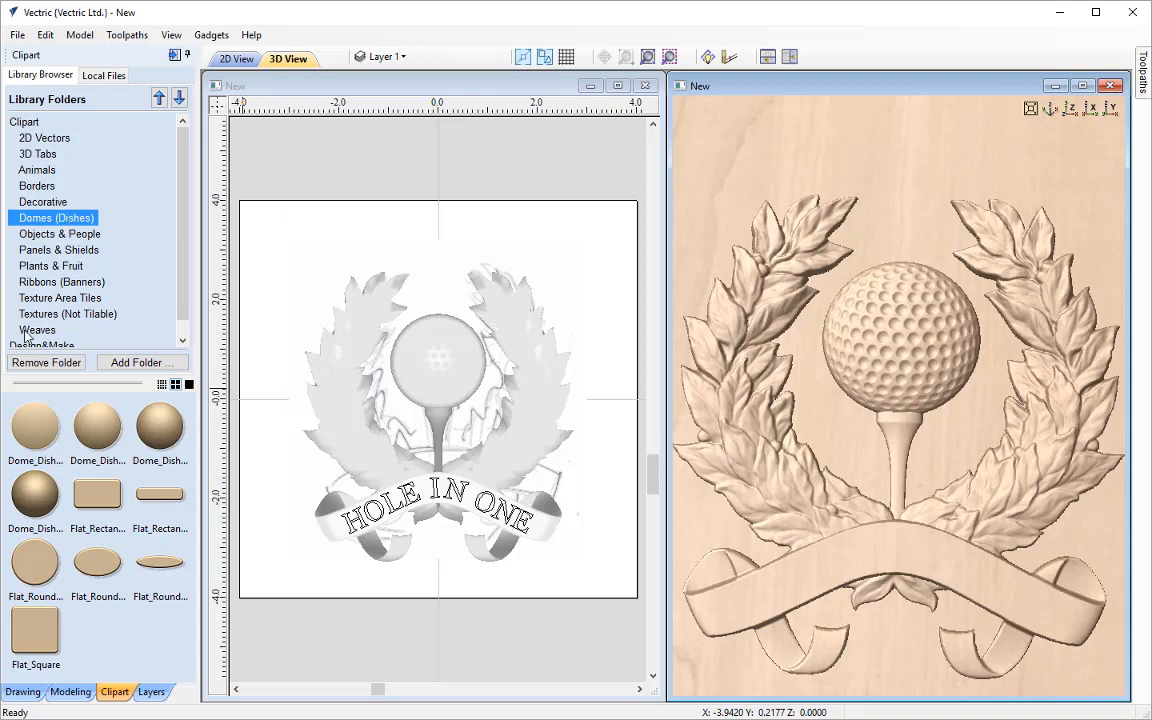
double_click(37, 566)
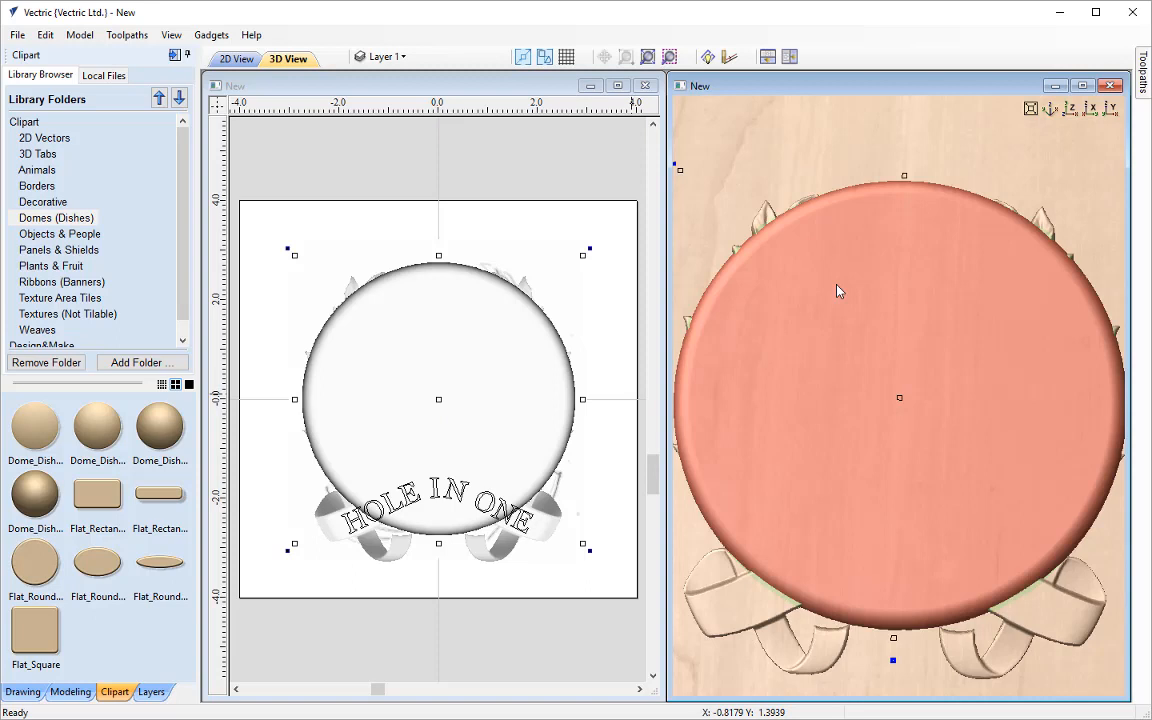
- Change the flat round component's combine mode to subtract so it forms a recessed dish, keeping its shape height
click(1071, 107)
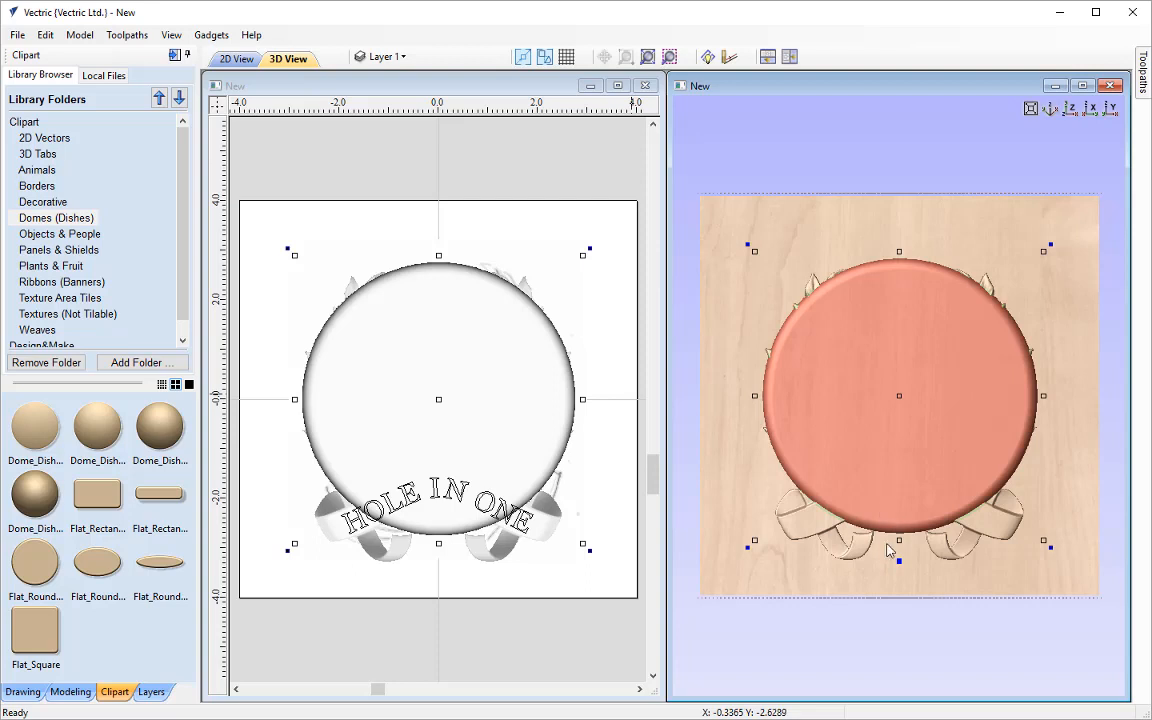
scroll(899, 562, up, 1)
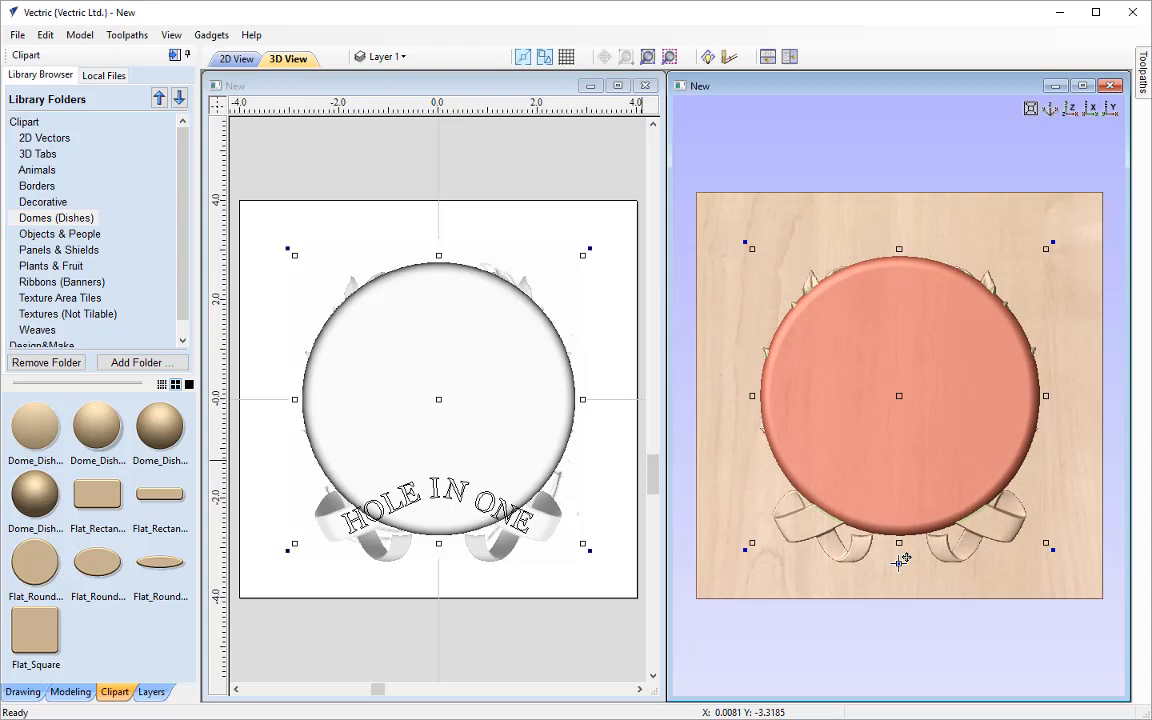
double_click(899, 562)
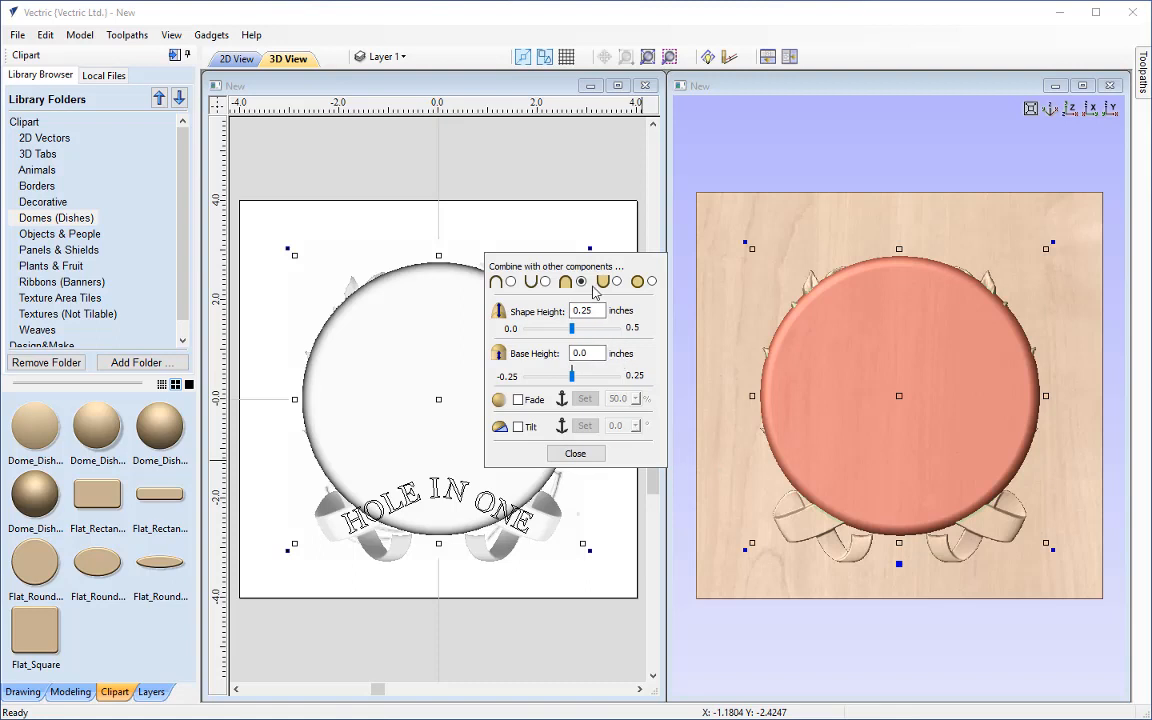
click(545, 281)
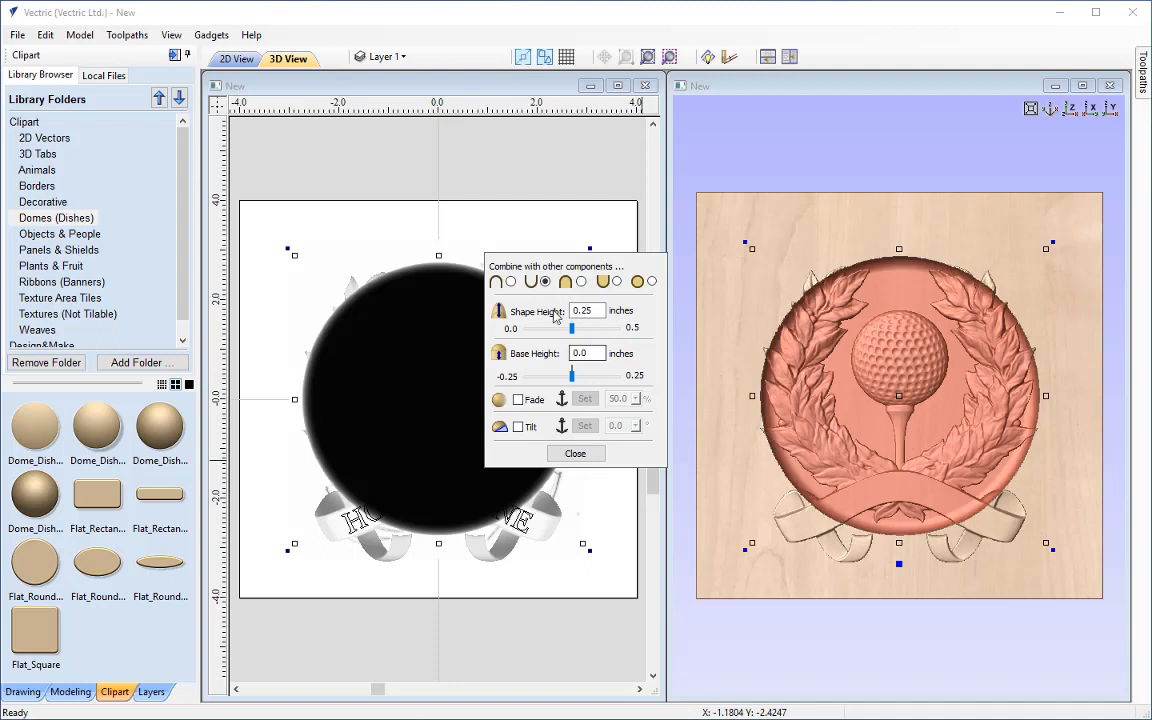
click(576, 455)
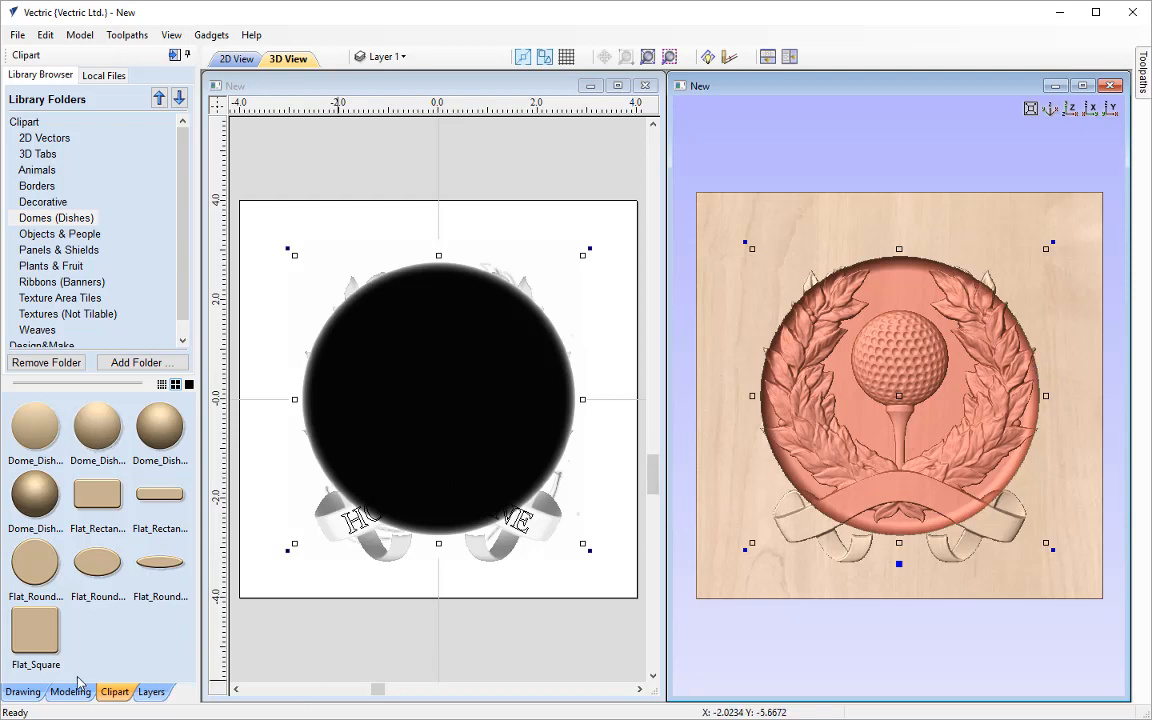
- Resize the round dish to 7.5 by 7.5 inches from its center, with Link XY and Auto Scale Z on
click(24, 692)
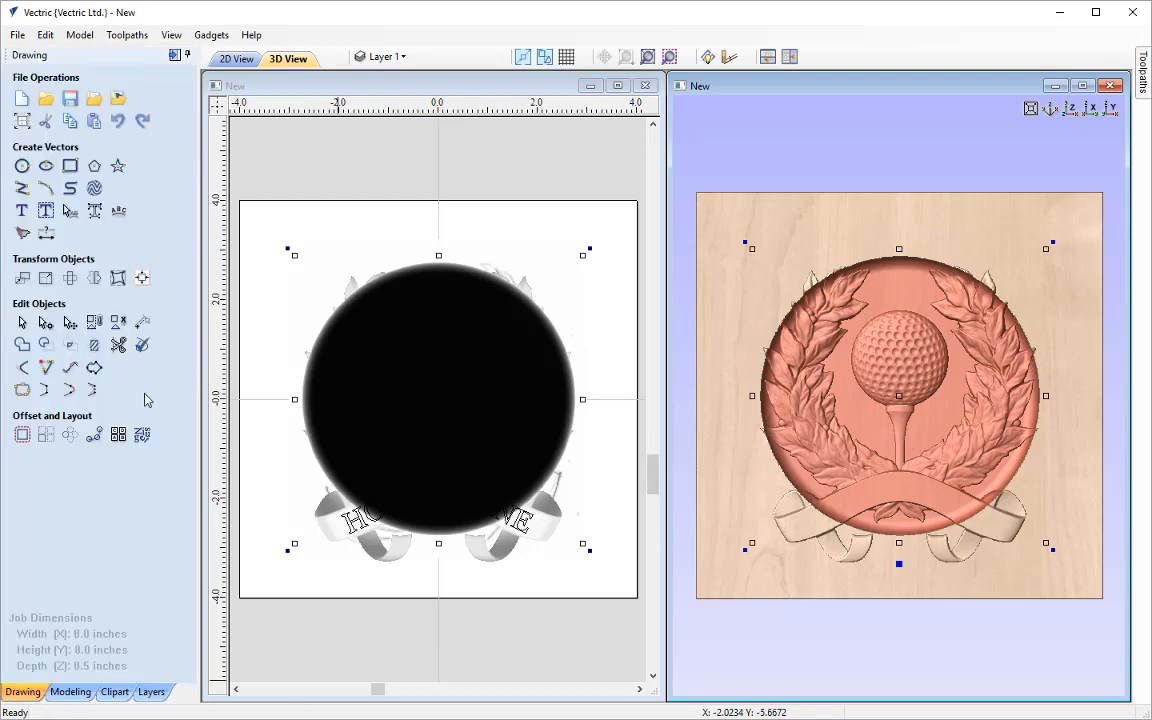
click(44, 279)
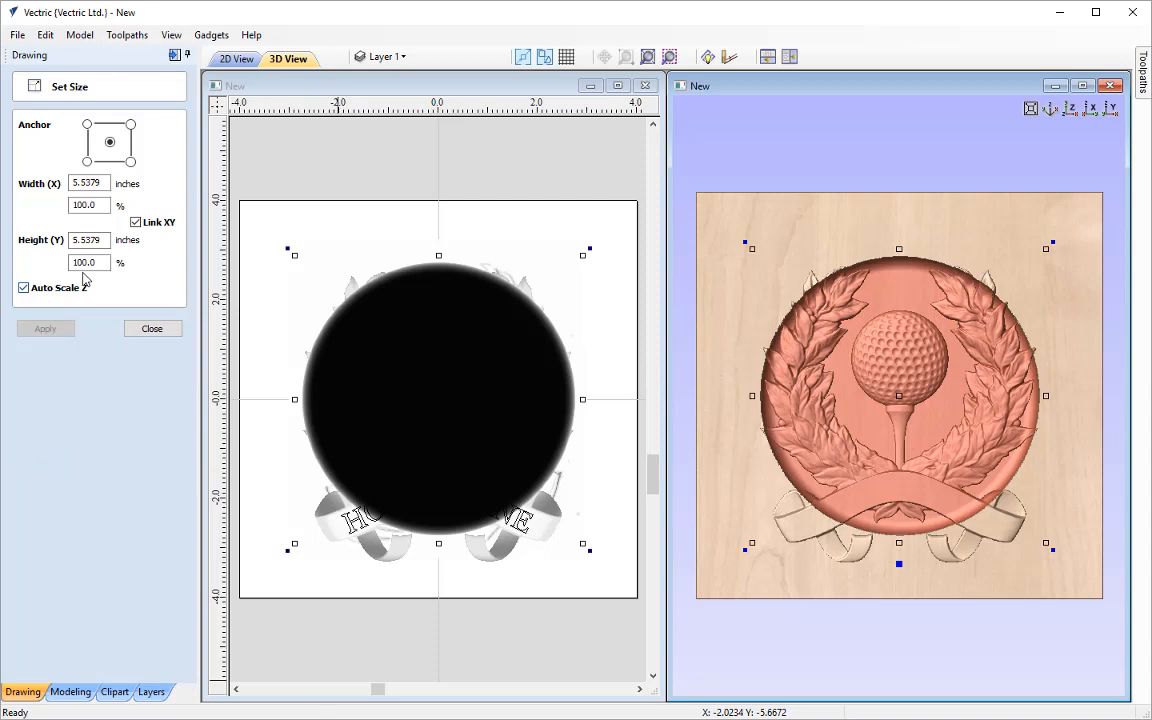
double_click(103, 184)
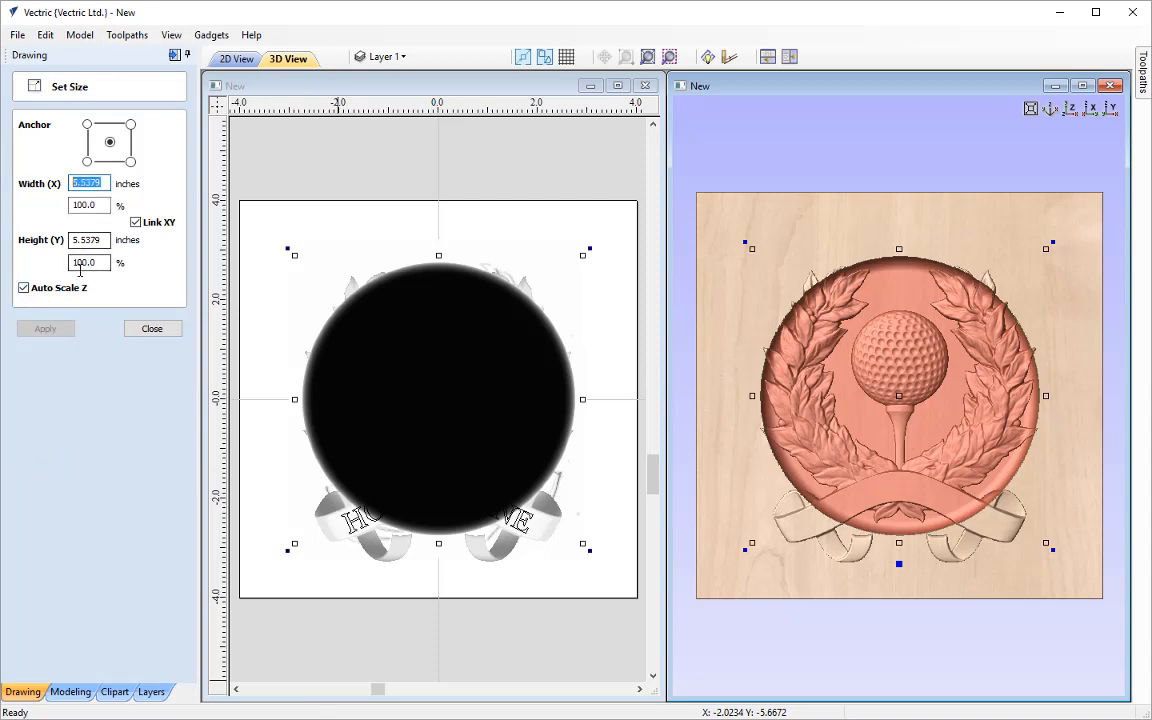
text(7.5)
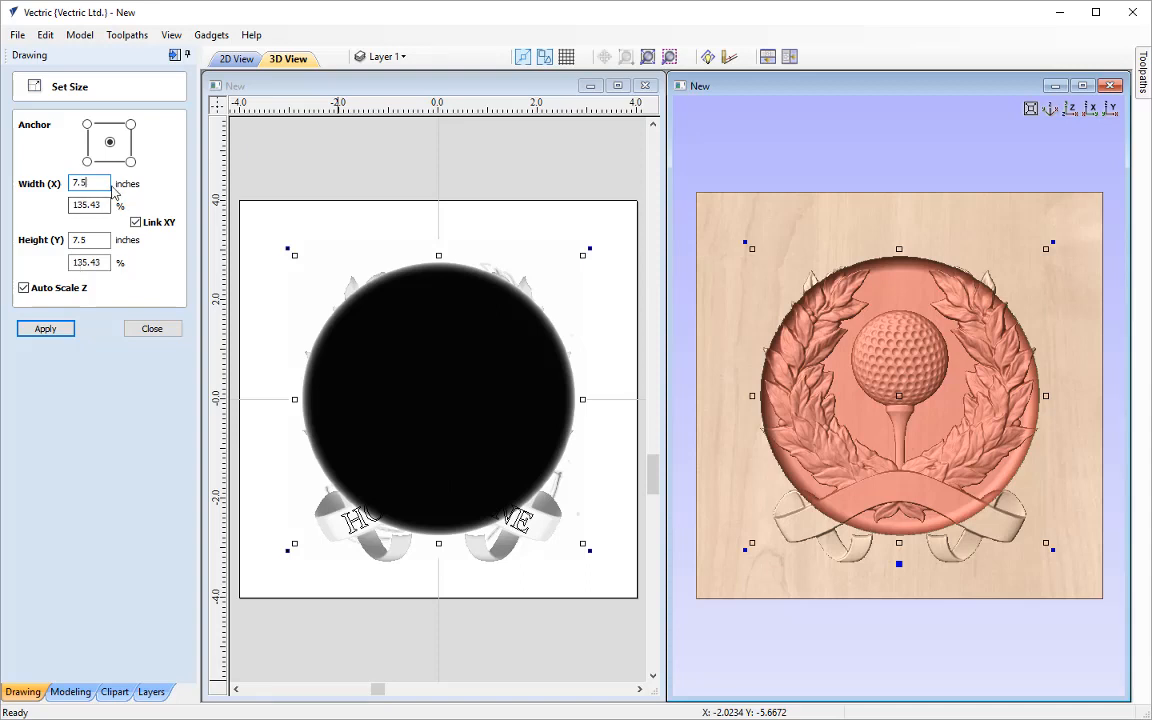
click(44, 334)
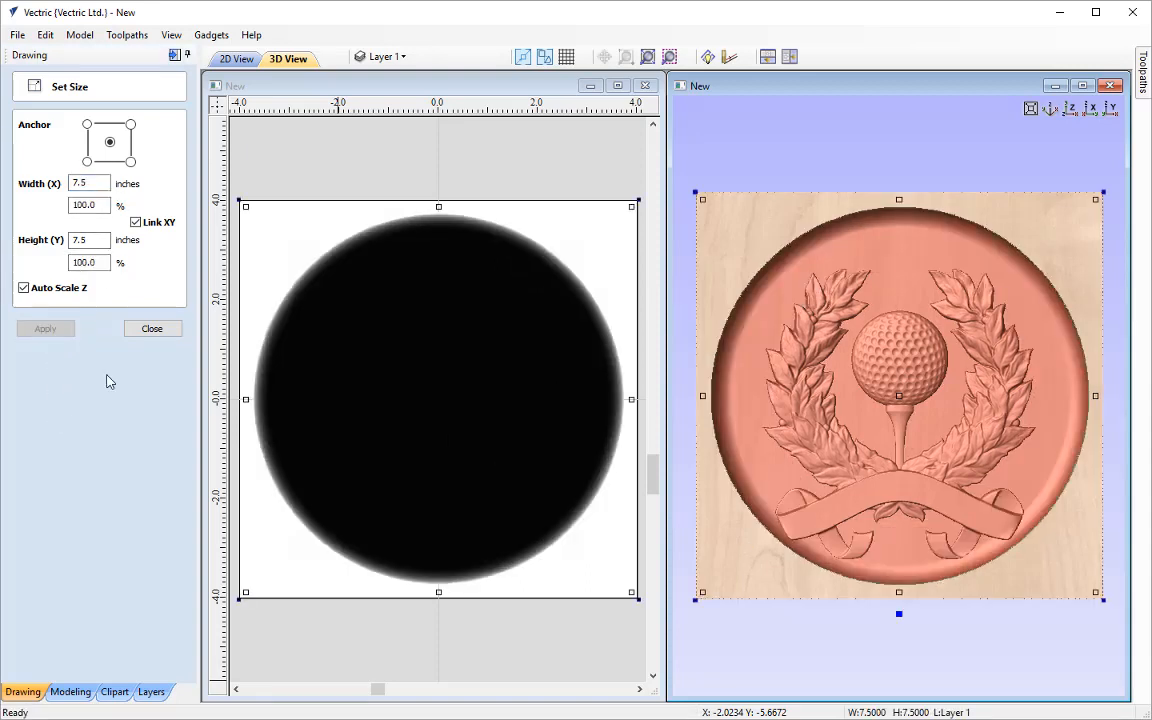
click(150, 330)
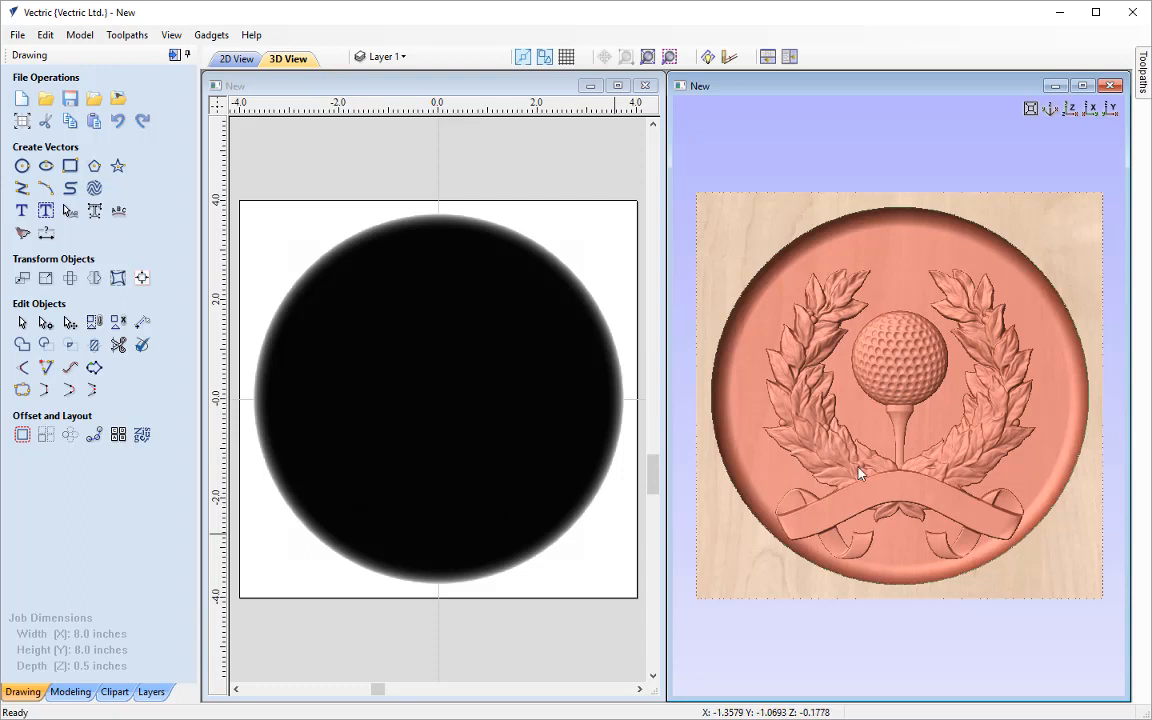
- Center the ribbon, golf ball, laurel wreath and HOLE IN ONE lettering together in the material, both horizontally and vertically
click(70, 692)
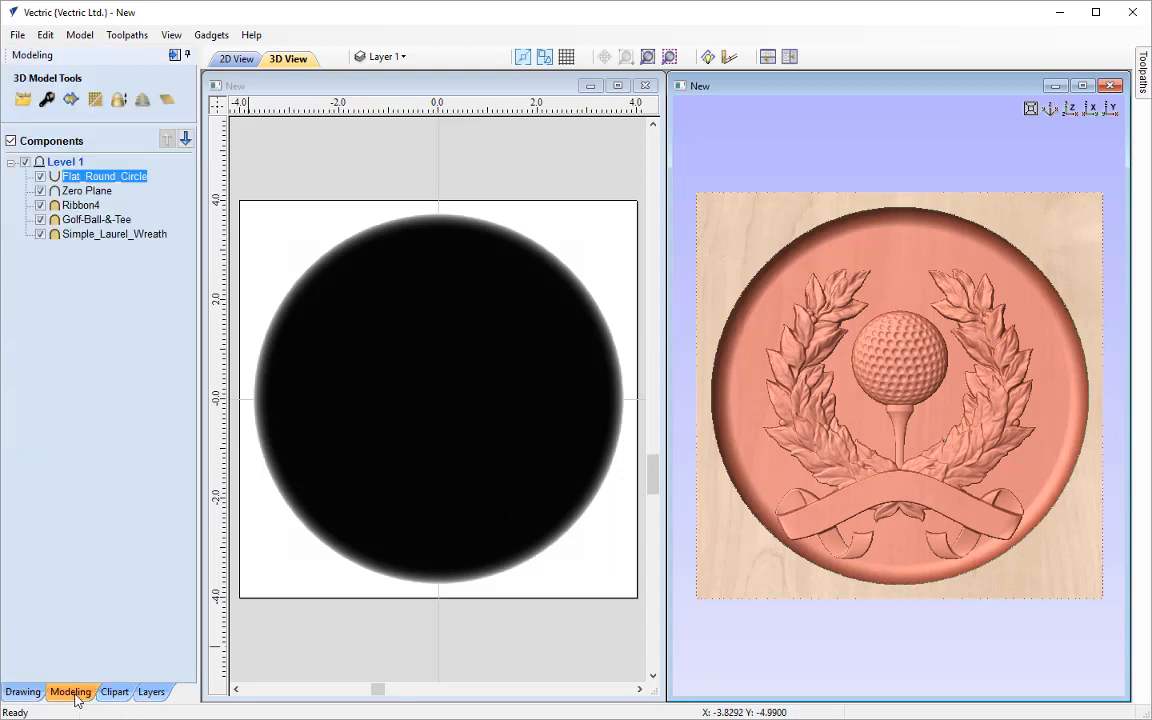
click(134, 235)
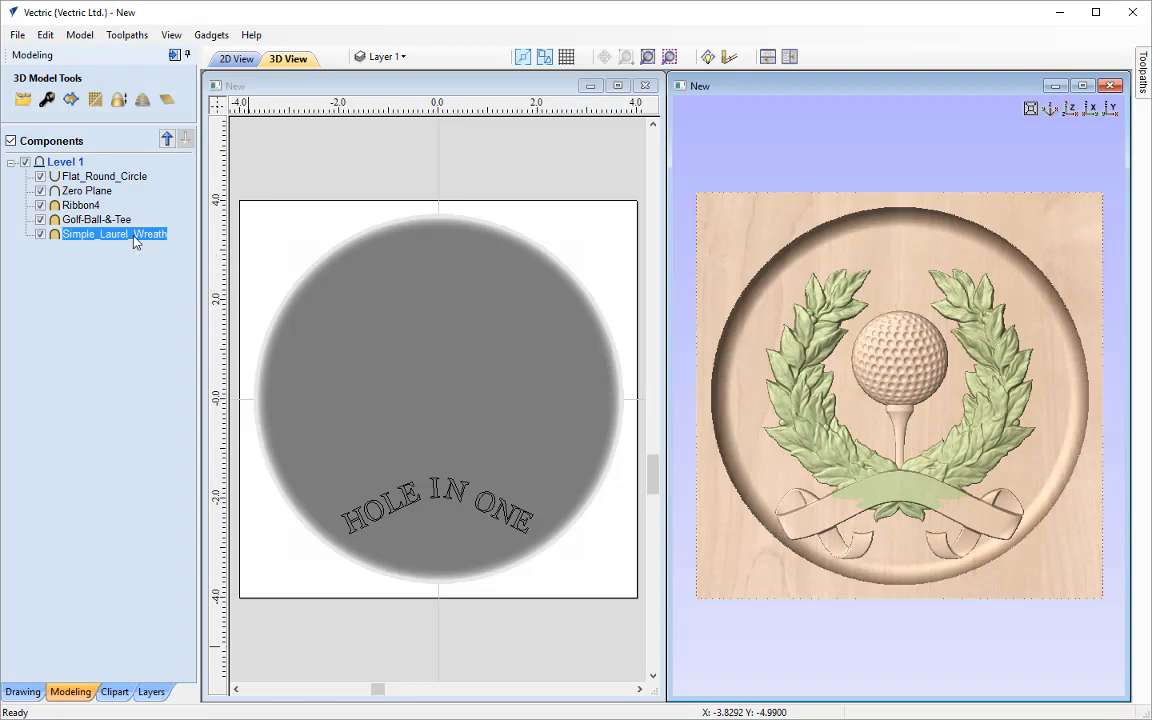
shift+click(85, 205)
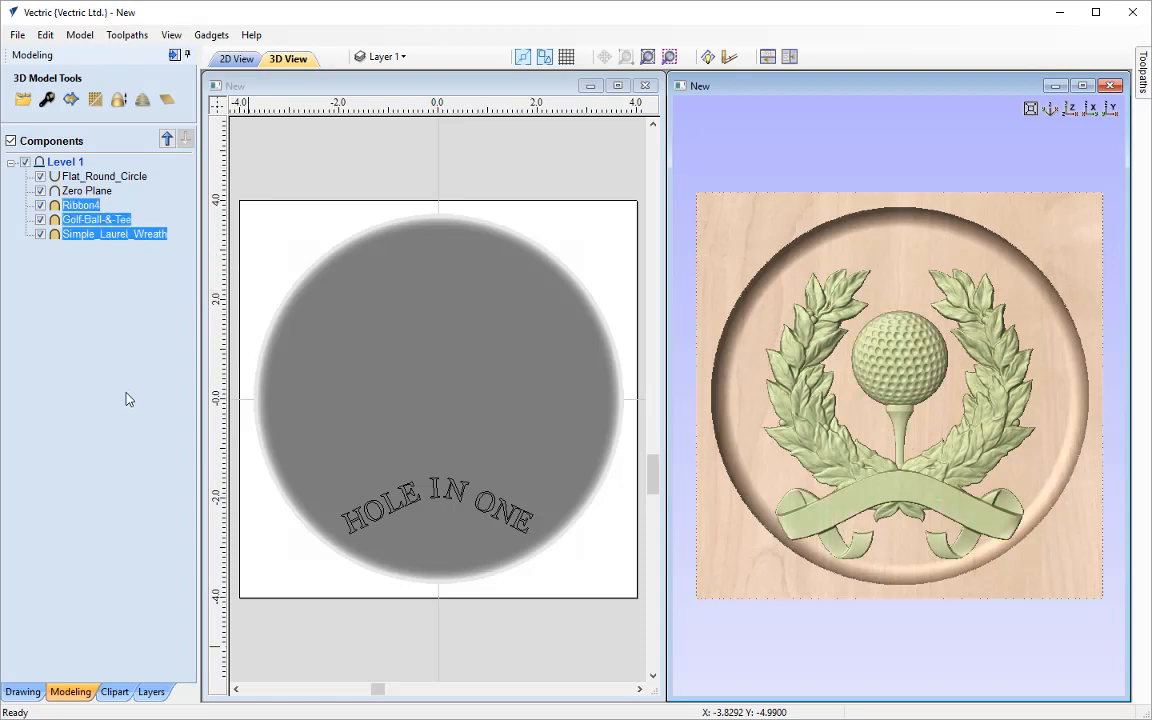
click(393, 512)
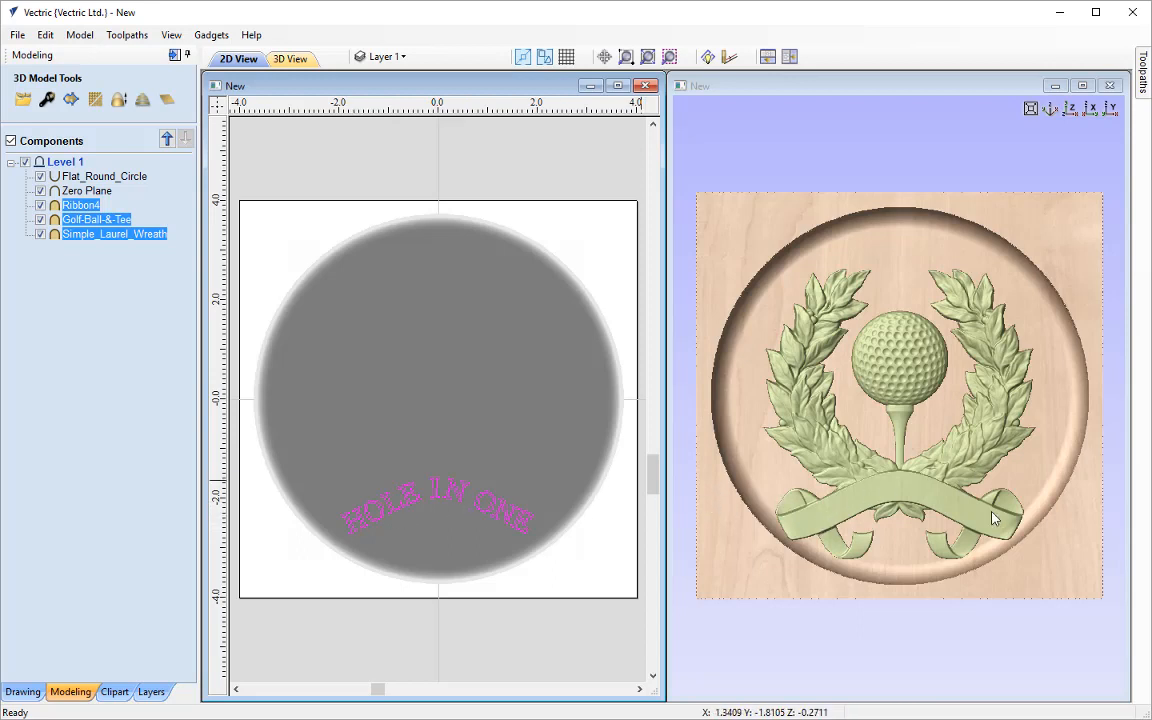
click(32, 692)
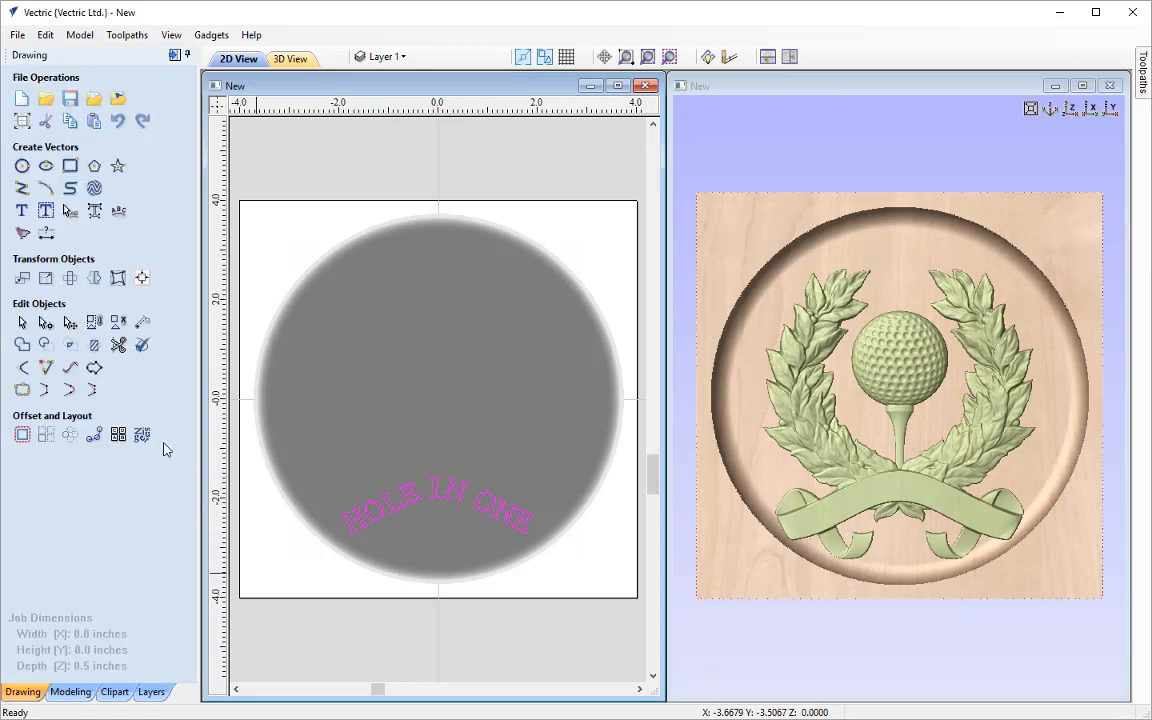
click(142, 279)
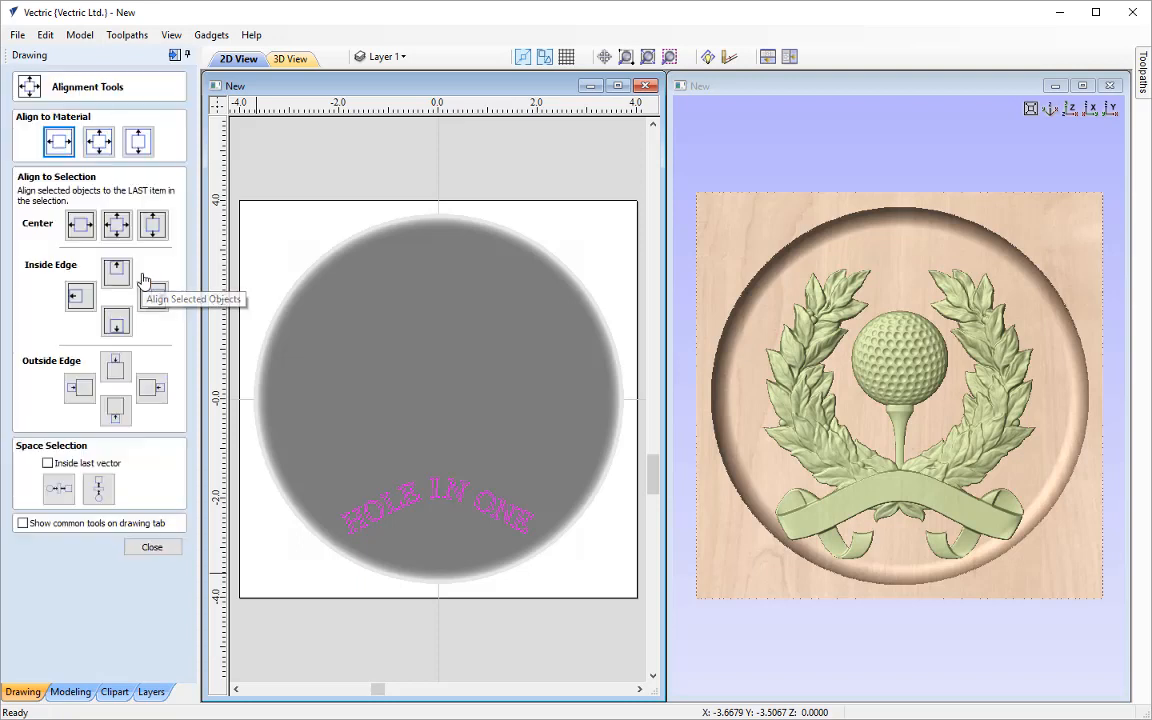
click(99, 142)
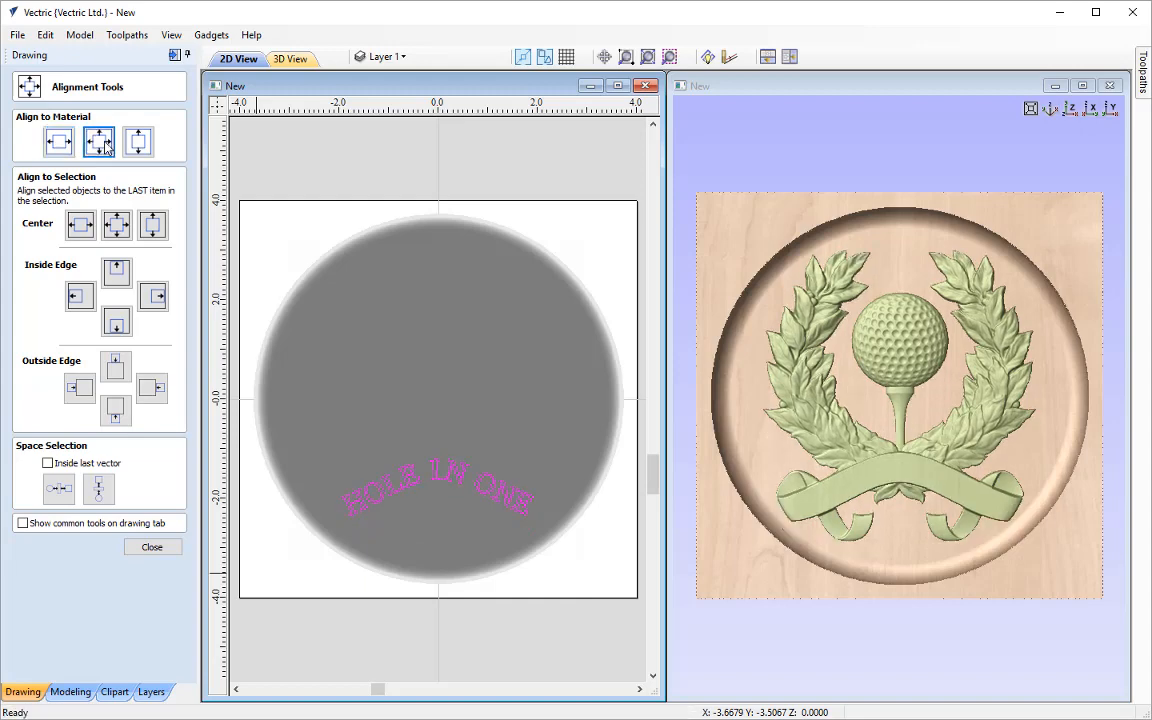
- Close the alignment tools, inspect the plaque's relief from a low angle in 3D and check the model's overall height limits
click(143, 549)
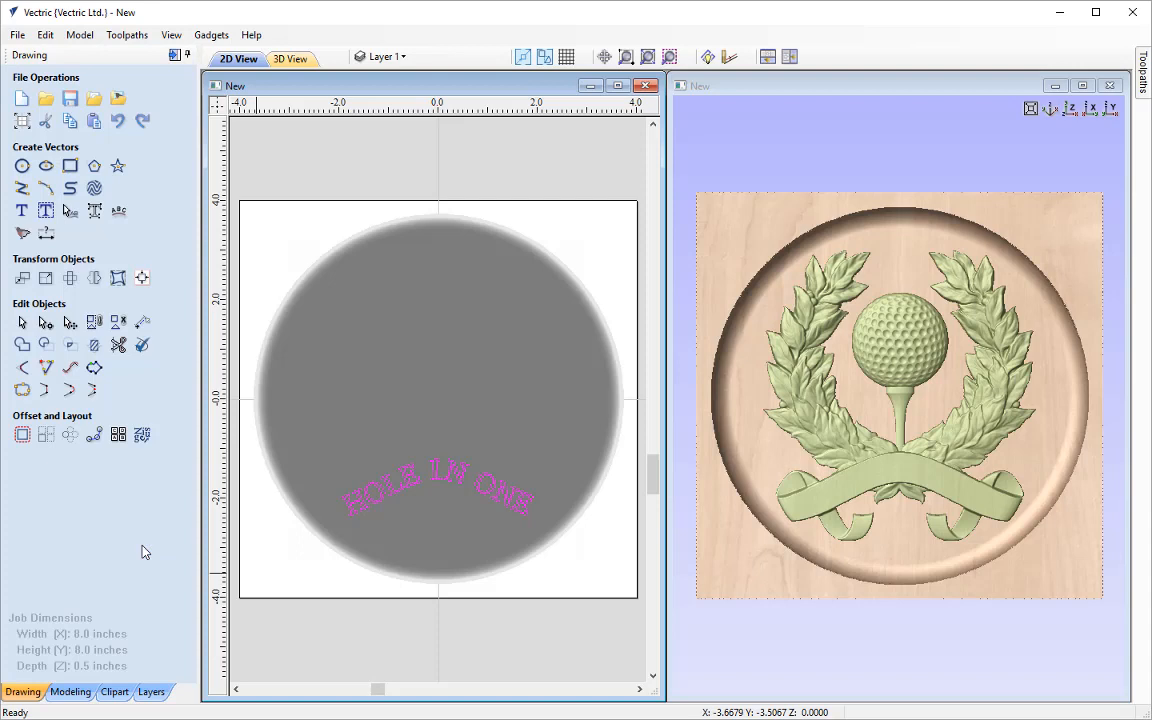
key(F3)
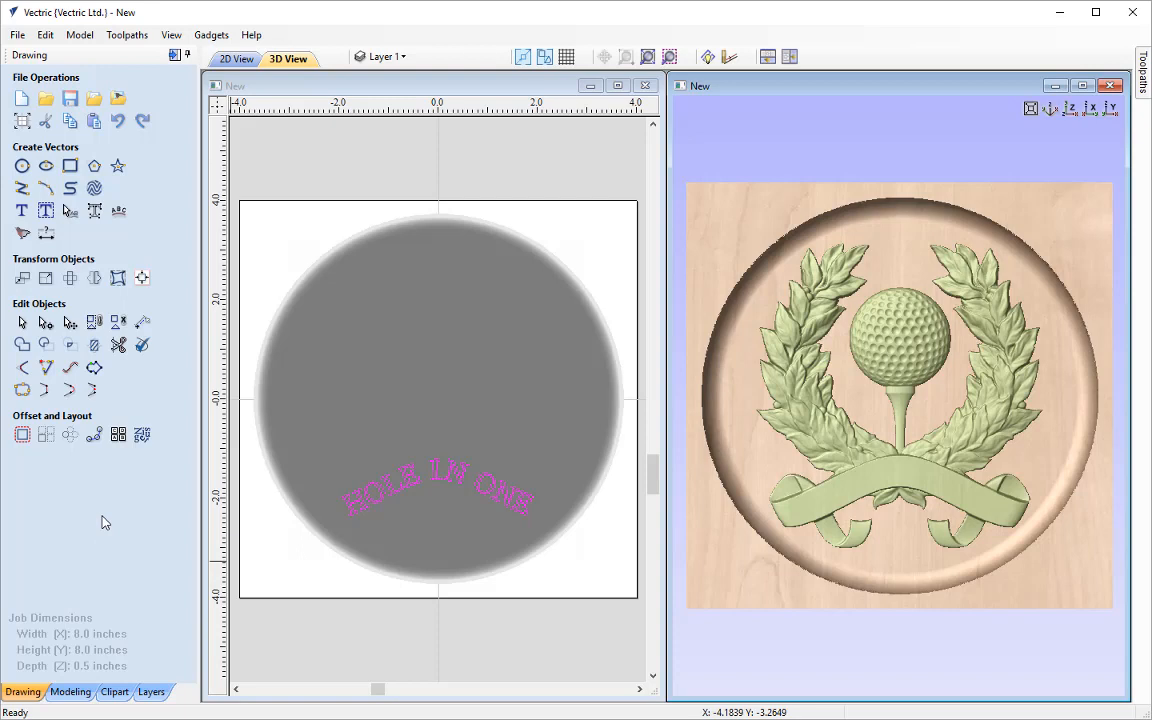
drag(913, 615, 865, 466)
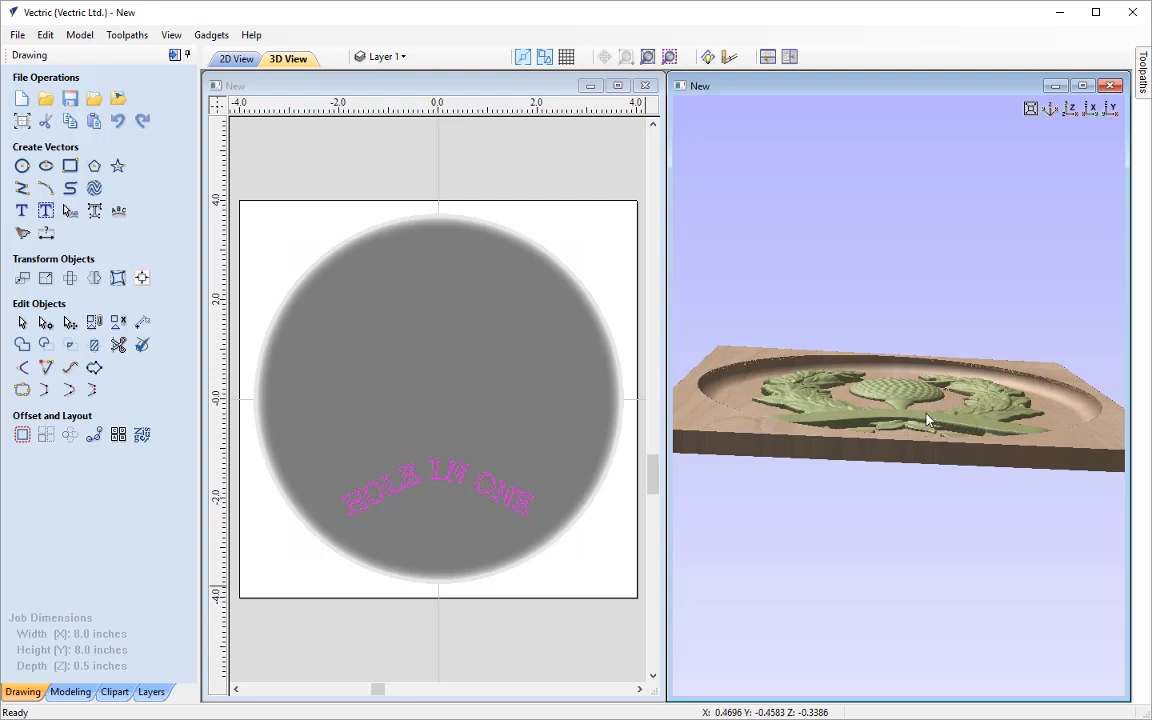
mouse_move(908, 458)
mouse_down()
mouse_move(911, 411)
mouse_move(902, 470)
mouse_up()
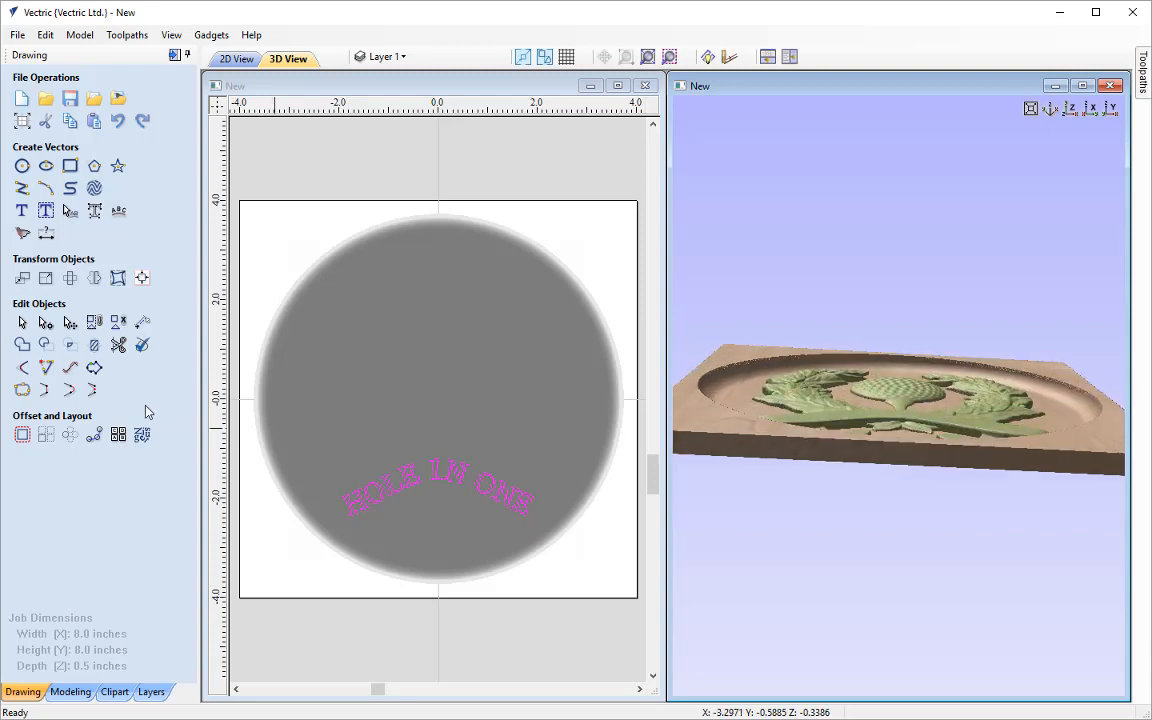
click(78, 691)
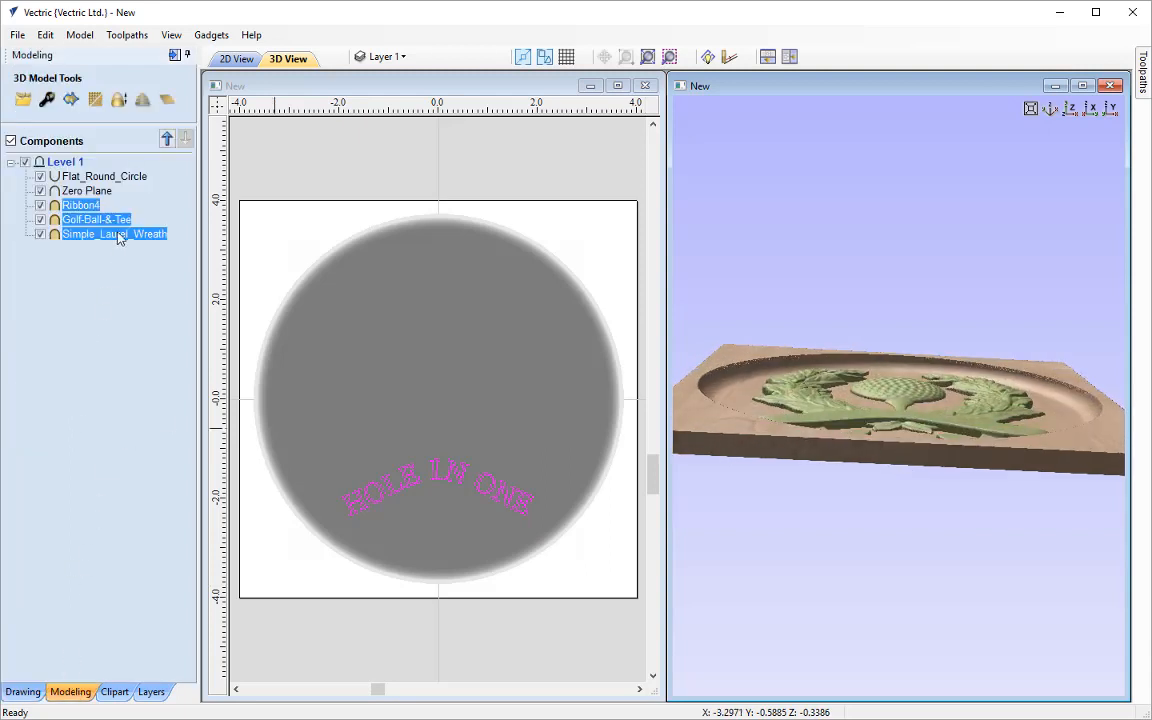
click(119, 101)
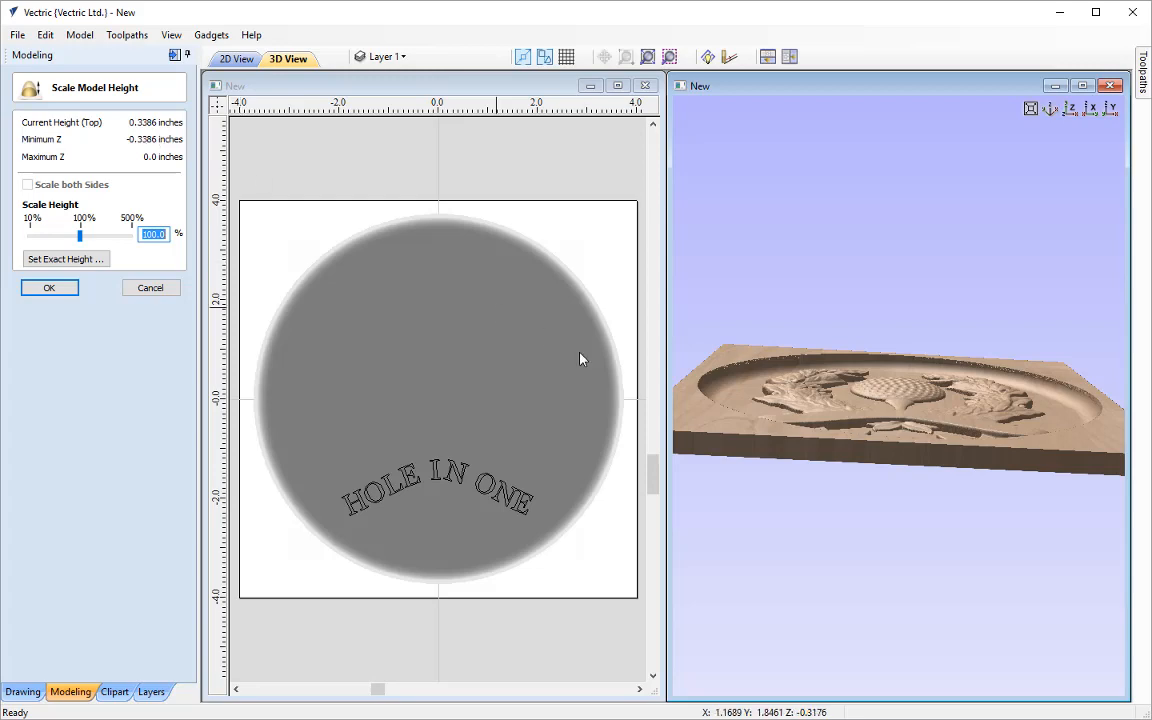
drag(910, 465, 825, 333)
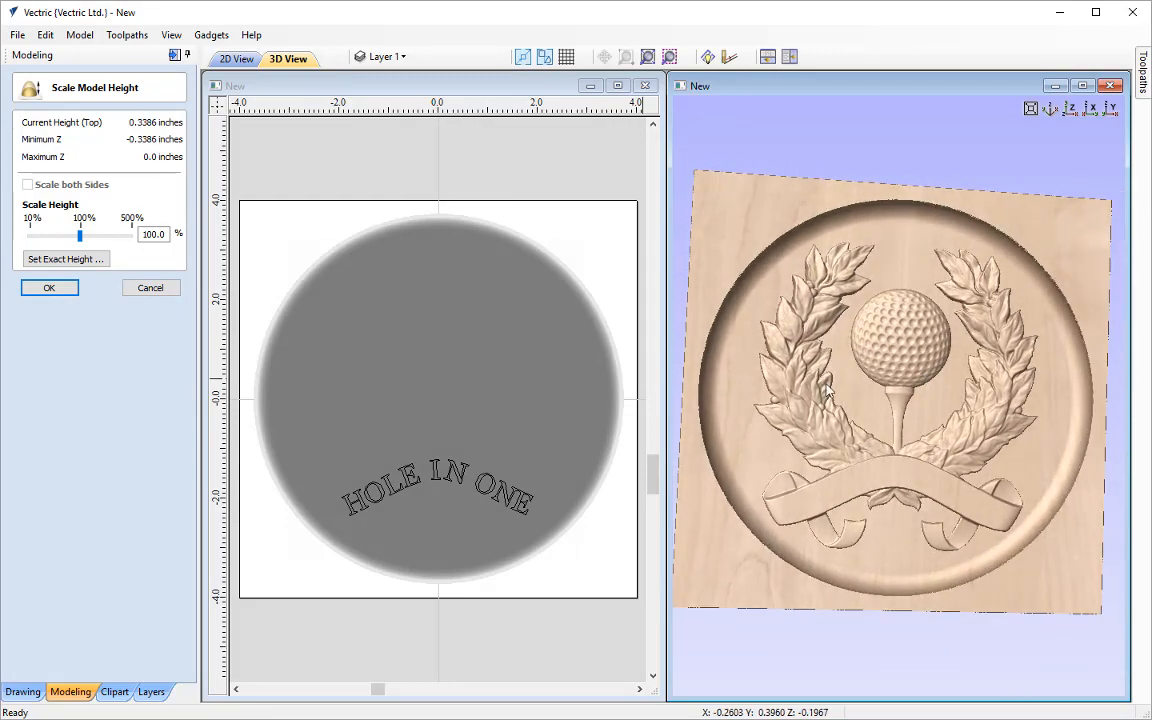
click(161, 293)
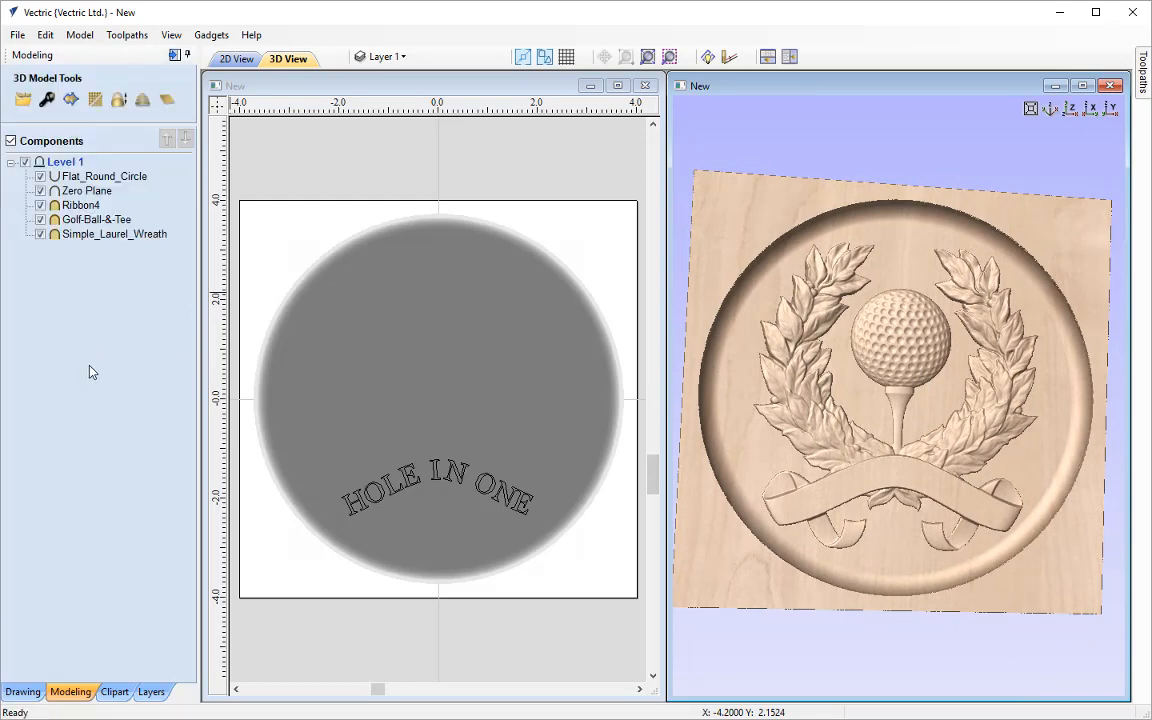
- Group the ribbon, golf ball and laurel wreath components into a single component
click(88, 234)
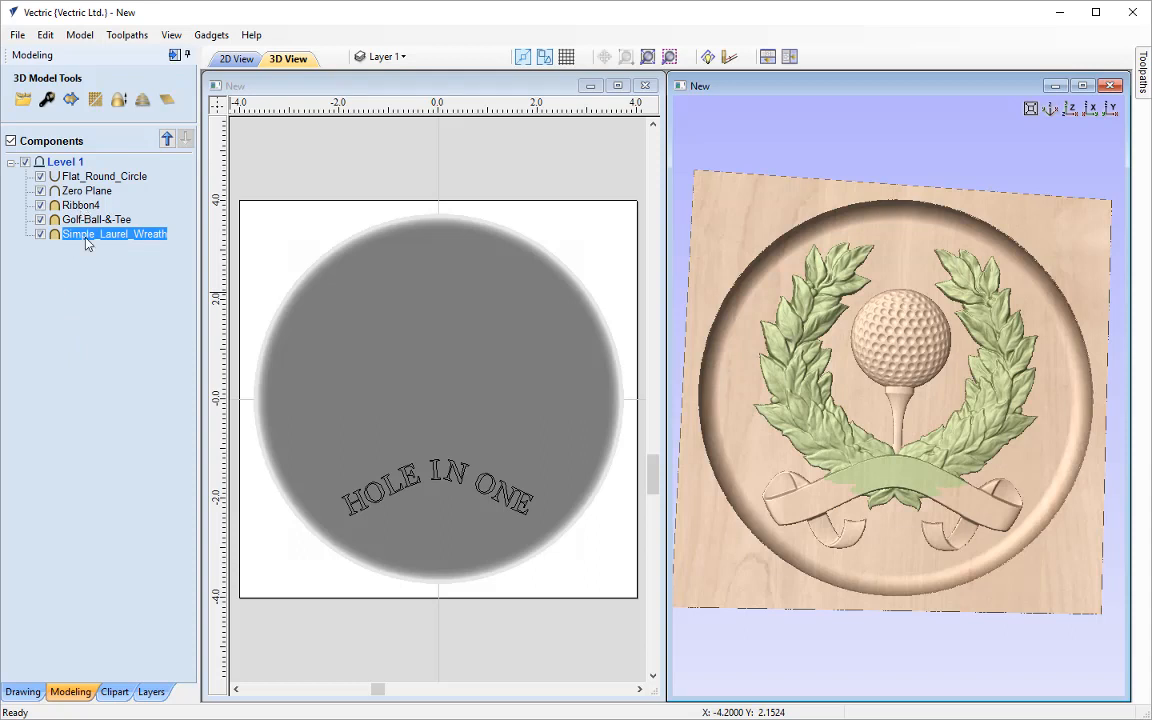
shift+click(78, 205)
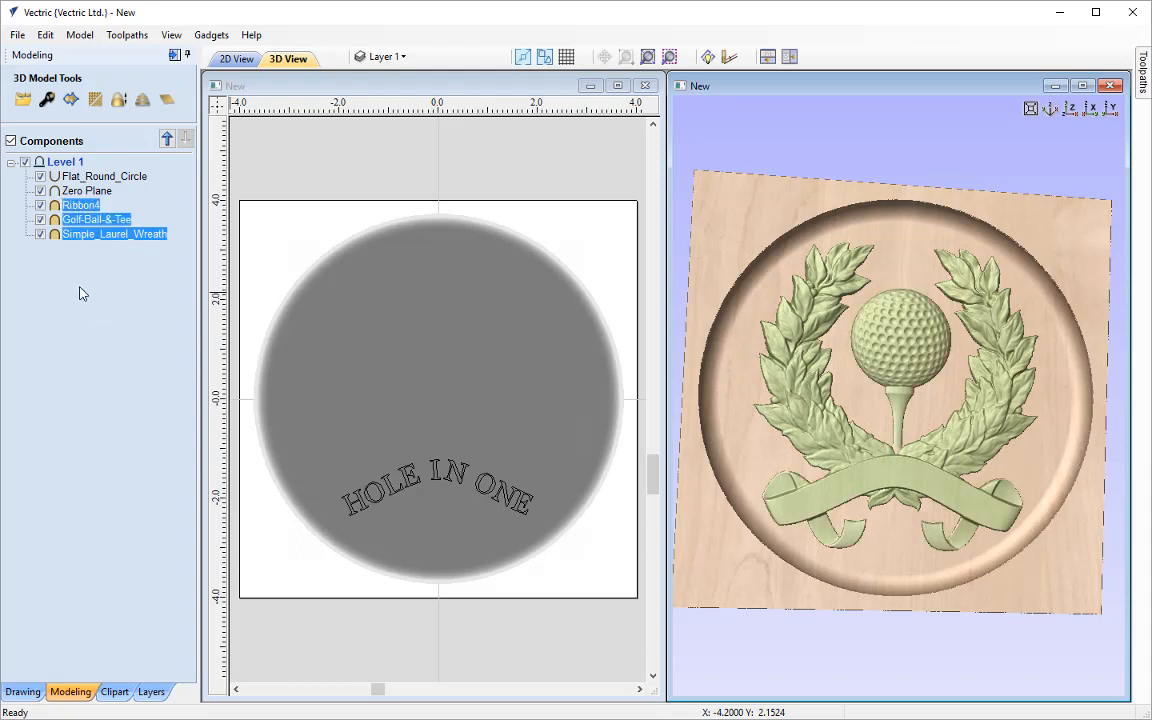
right_click(79, 207)
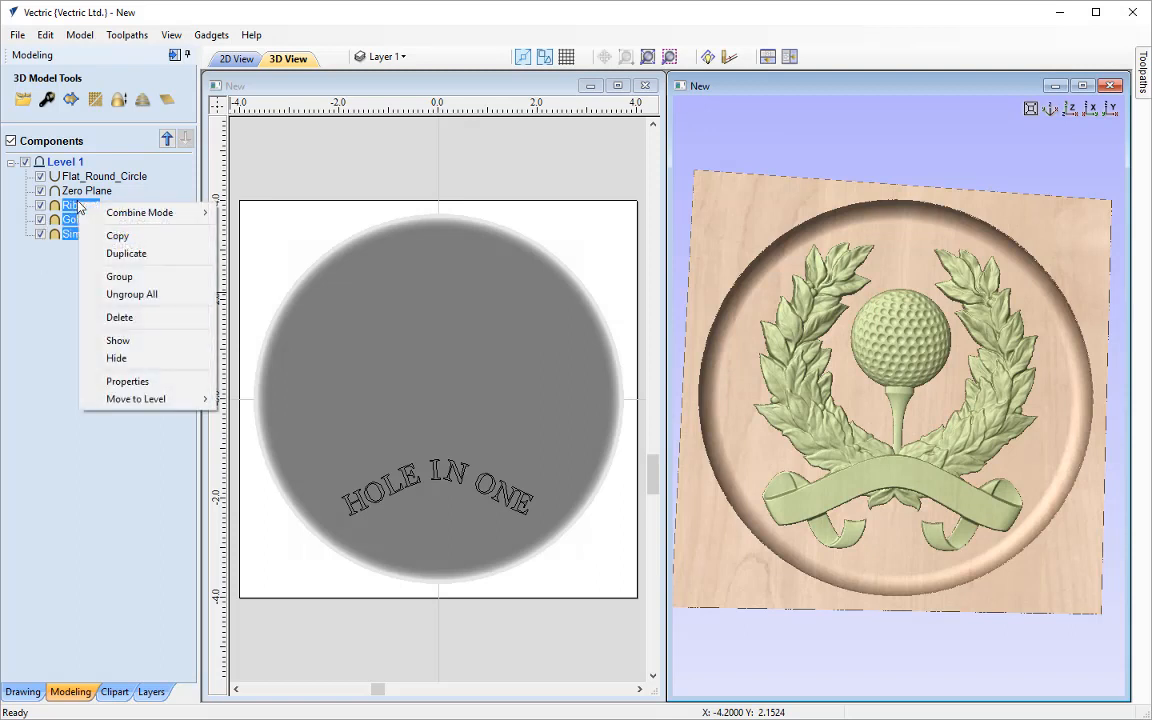
click(120, 276)
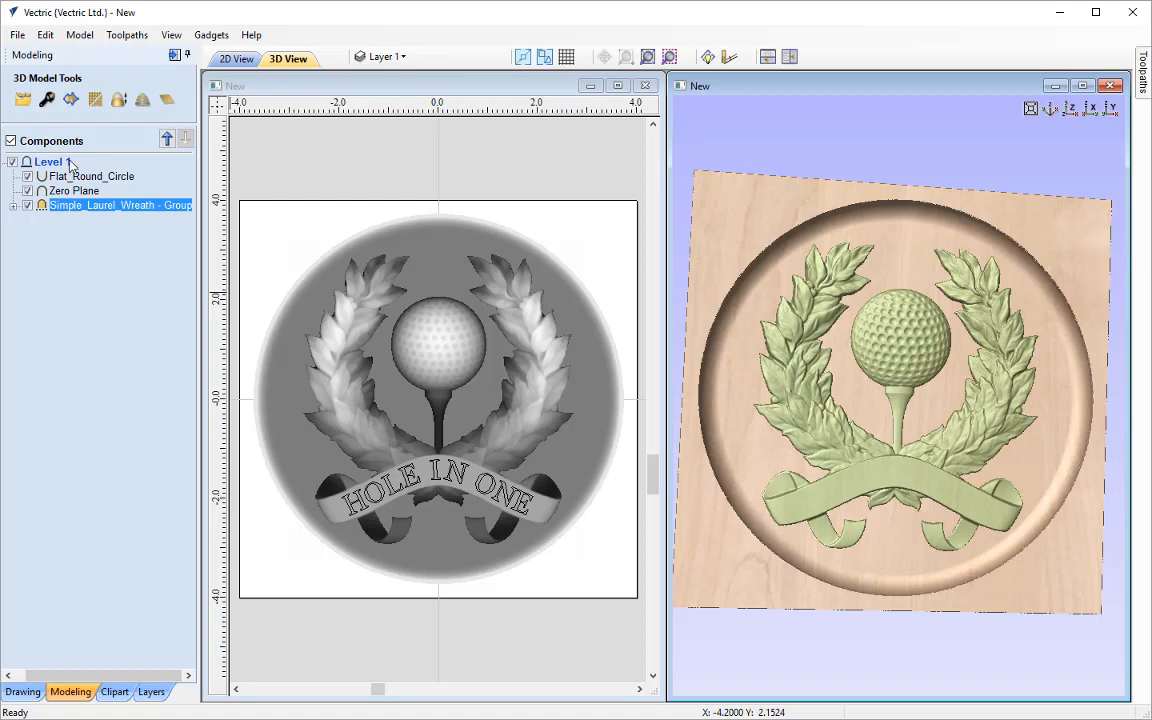
- Set the wreath, ball and ribbon group's shape height to 0.3 inches, inspect the relief, and raise it to 0.35 inches
click(46, 101)
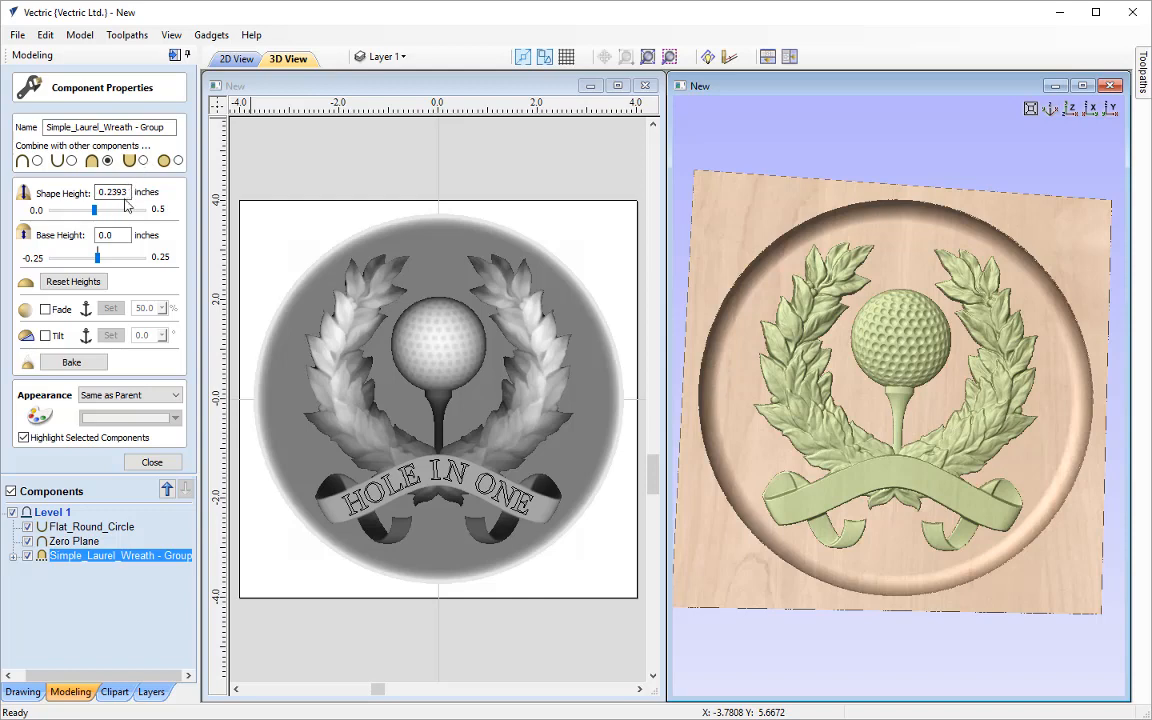
double_click(130, 192)
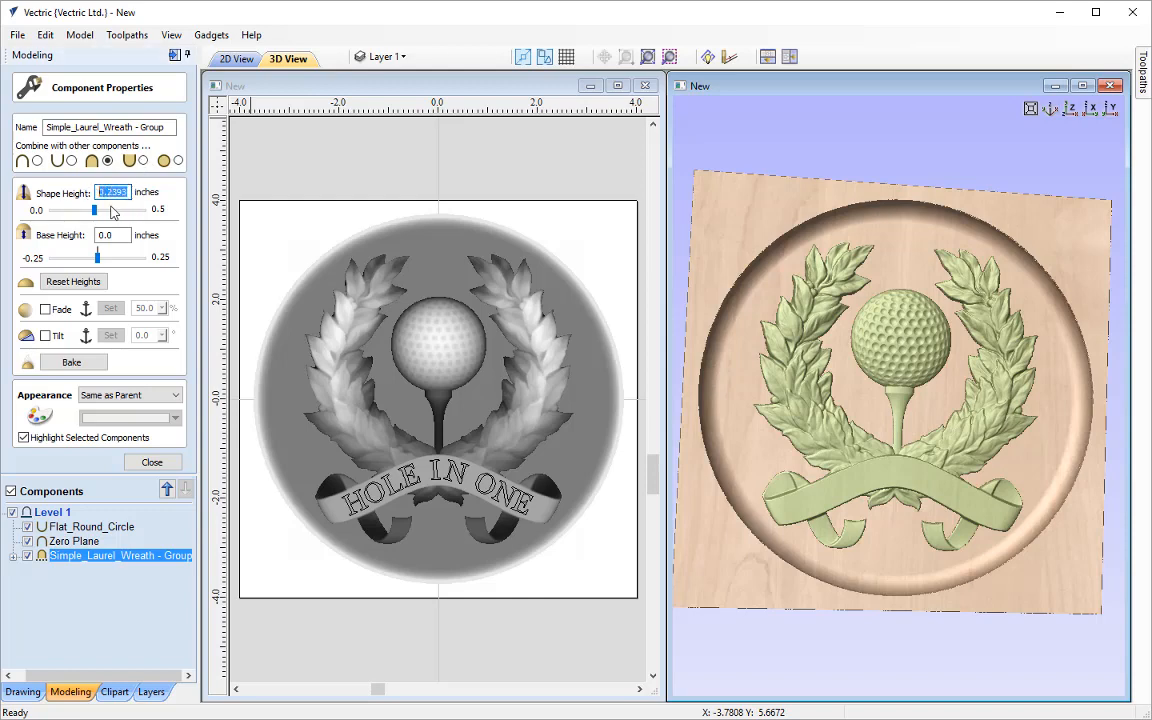
text(0.3)
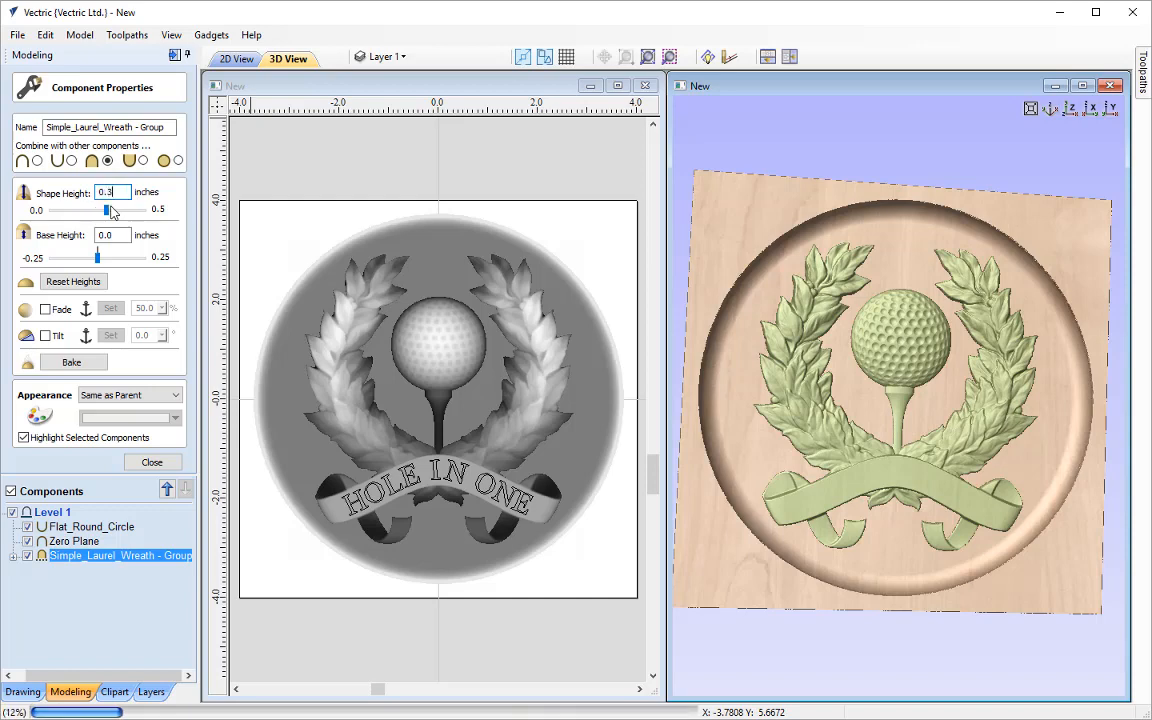
key(Return)
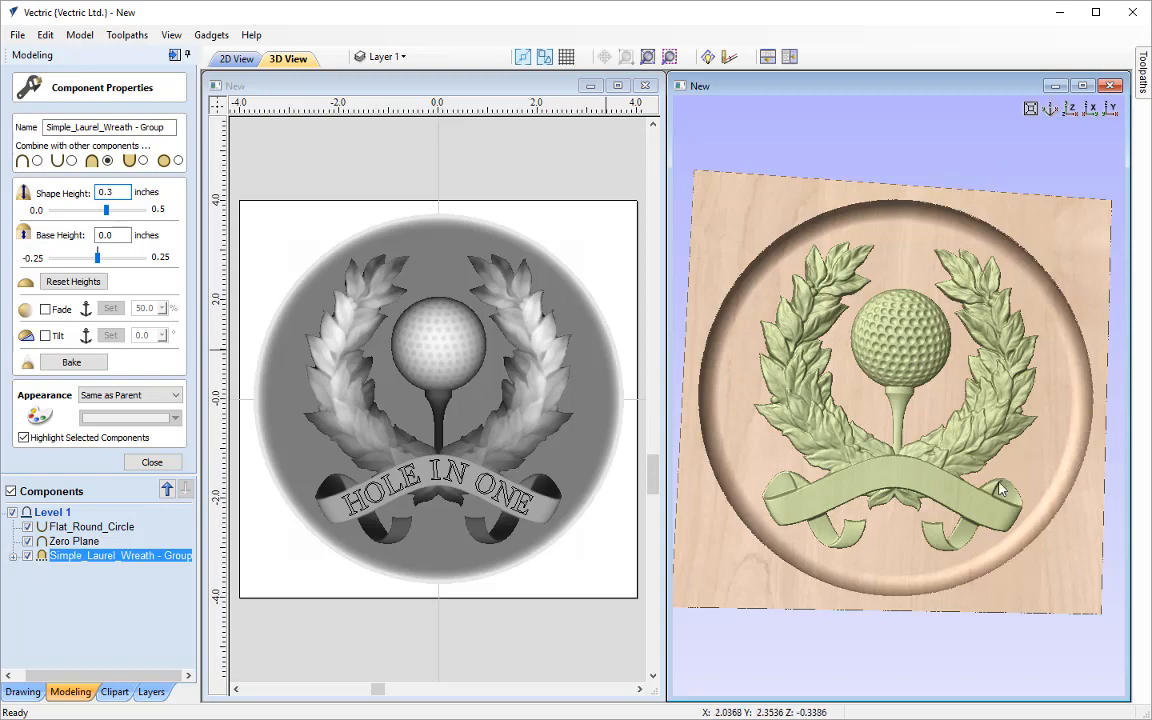
drag(951, 555, 826, 395)
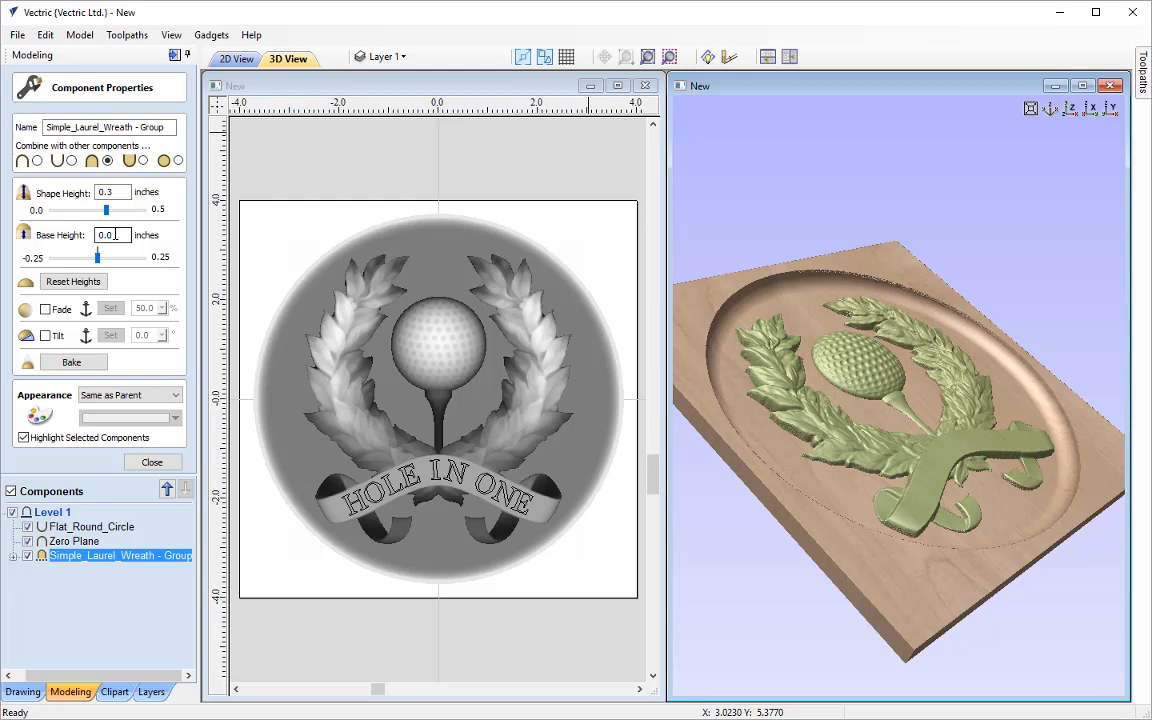
click(119, 192)
text(5)
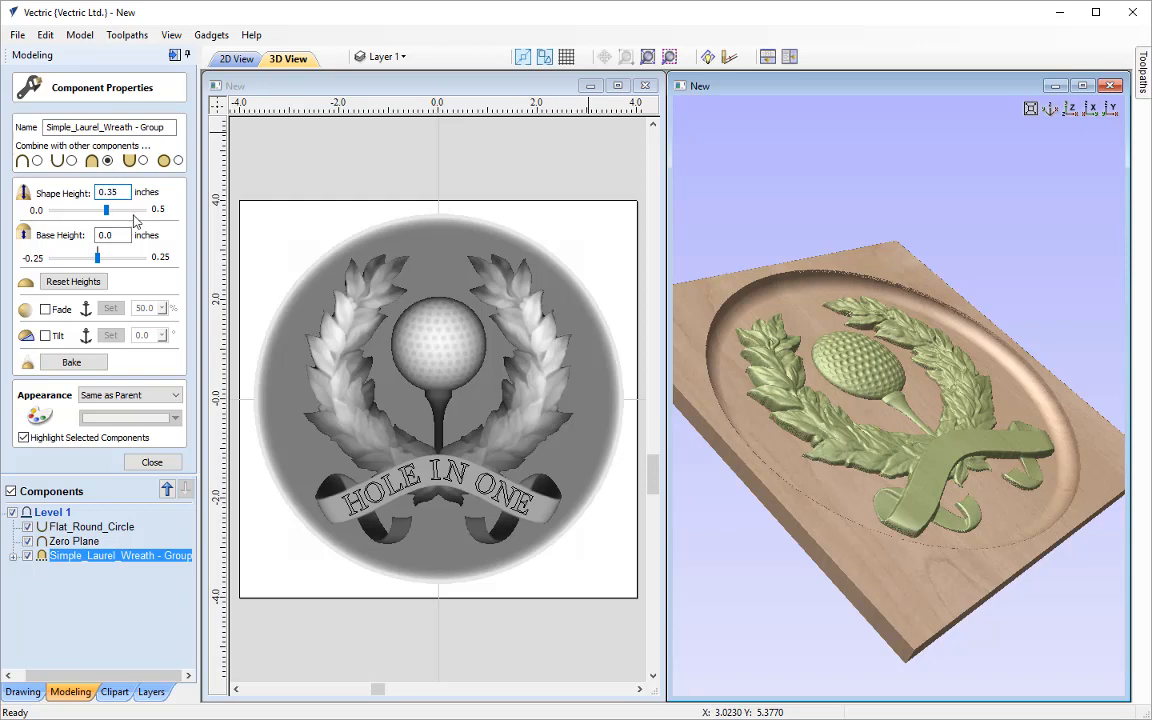
key(Return)
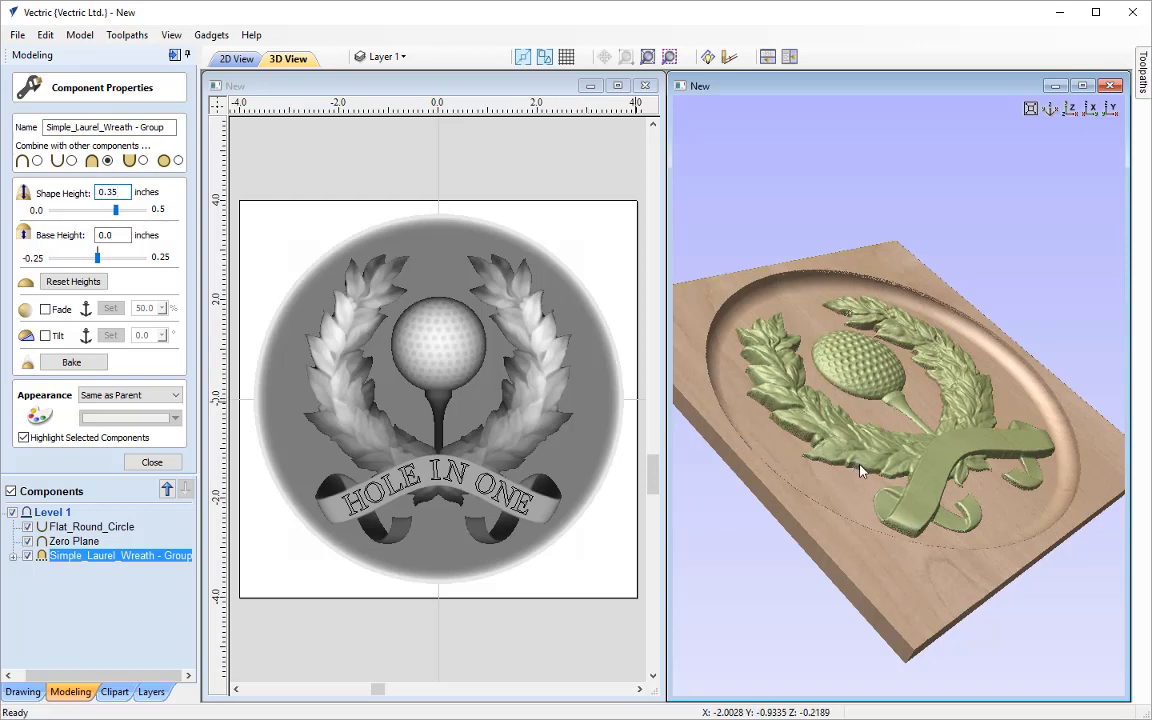
drag(860, 465, 833, 399)
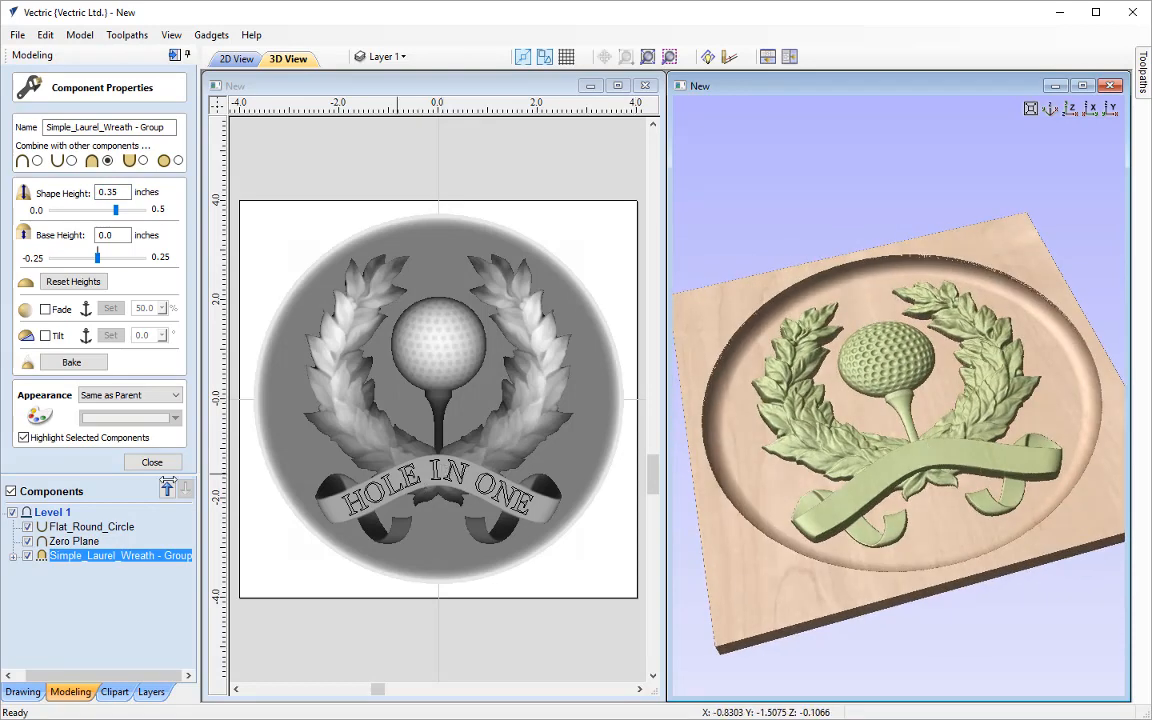
click(151, 462)
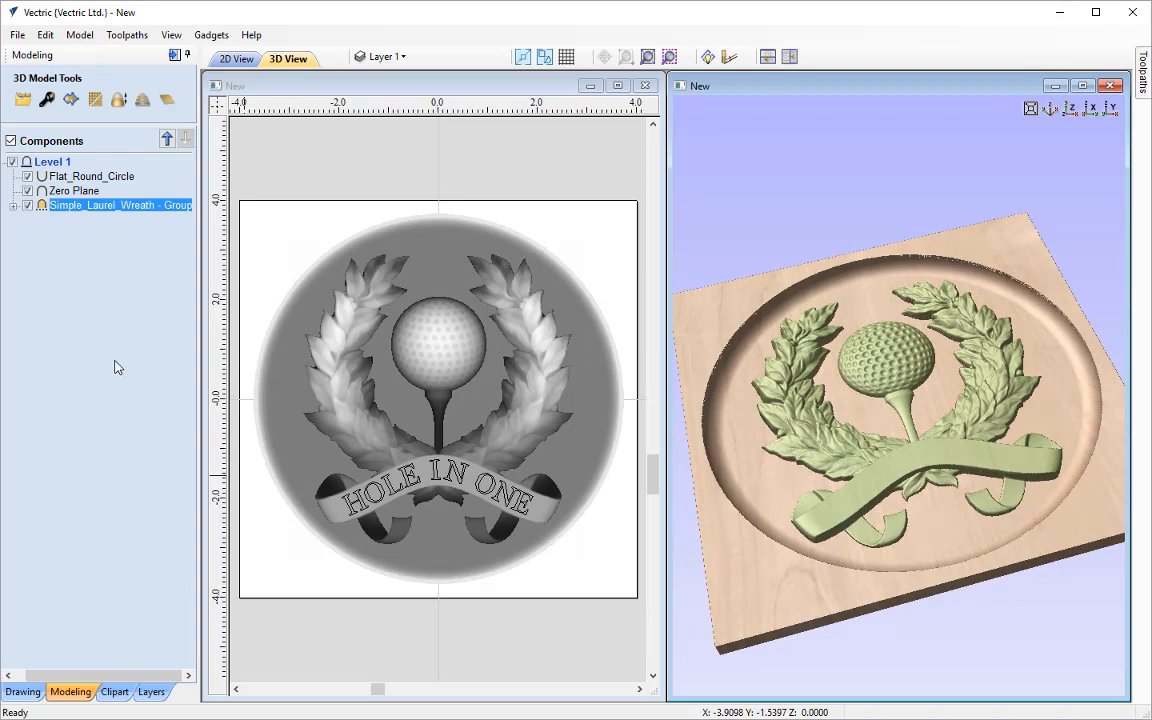
- Check the model's minimum and maximum Z against the material surface, viewing the plaque edge-on, without scaling the height
click(118, 100)
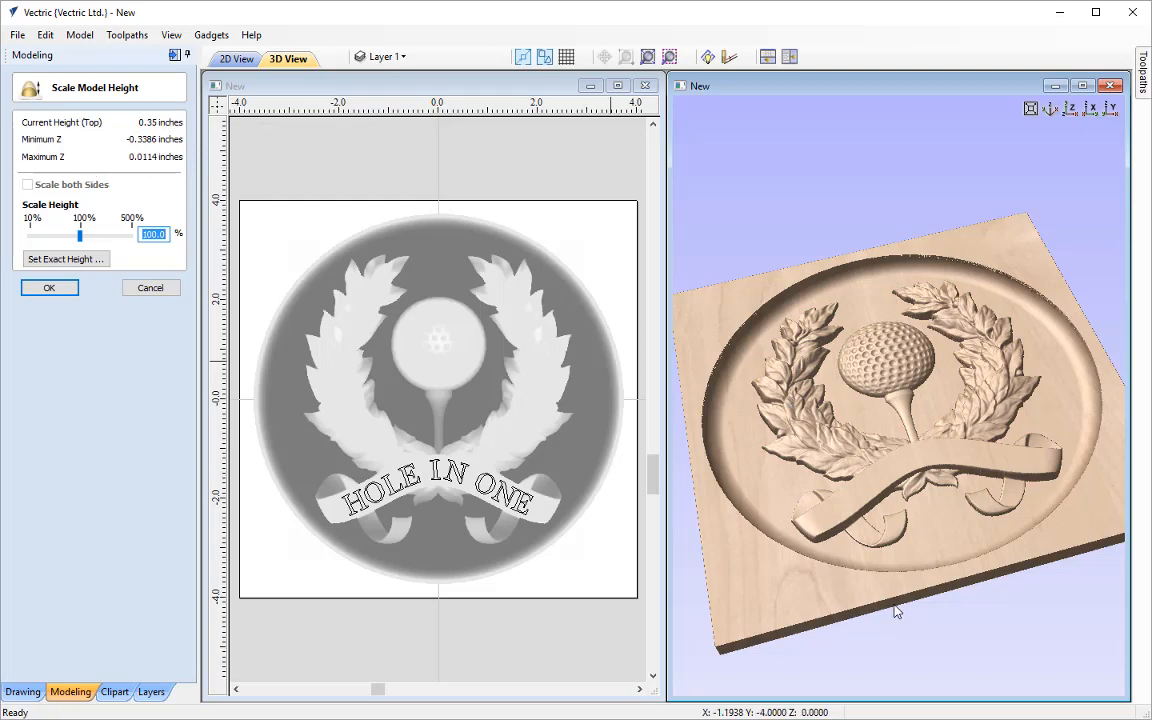
drag(895, 609, 884, 425)
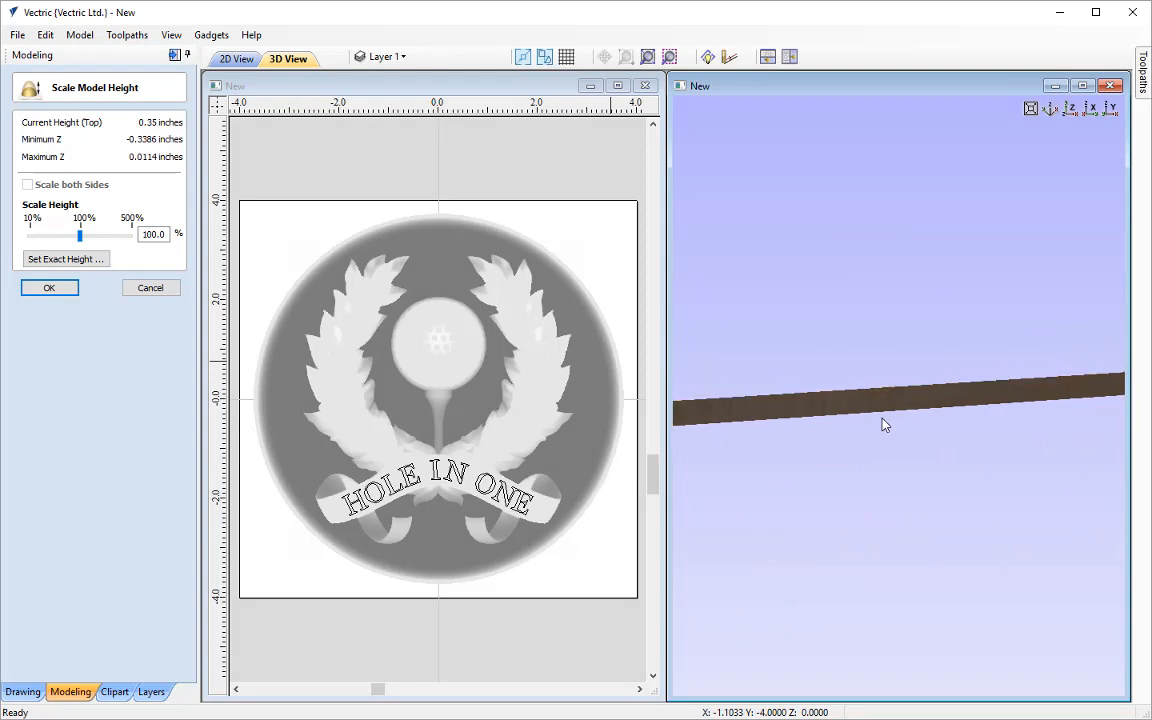
drag(884, 425, 879, 614)
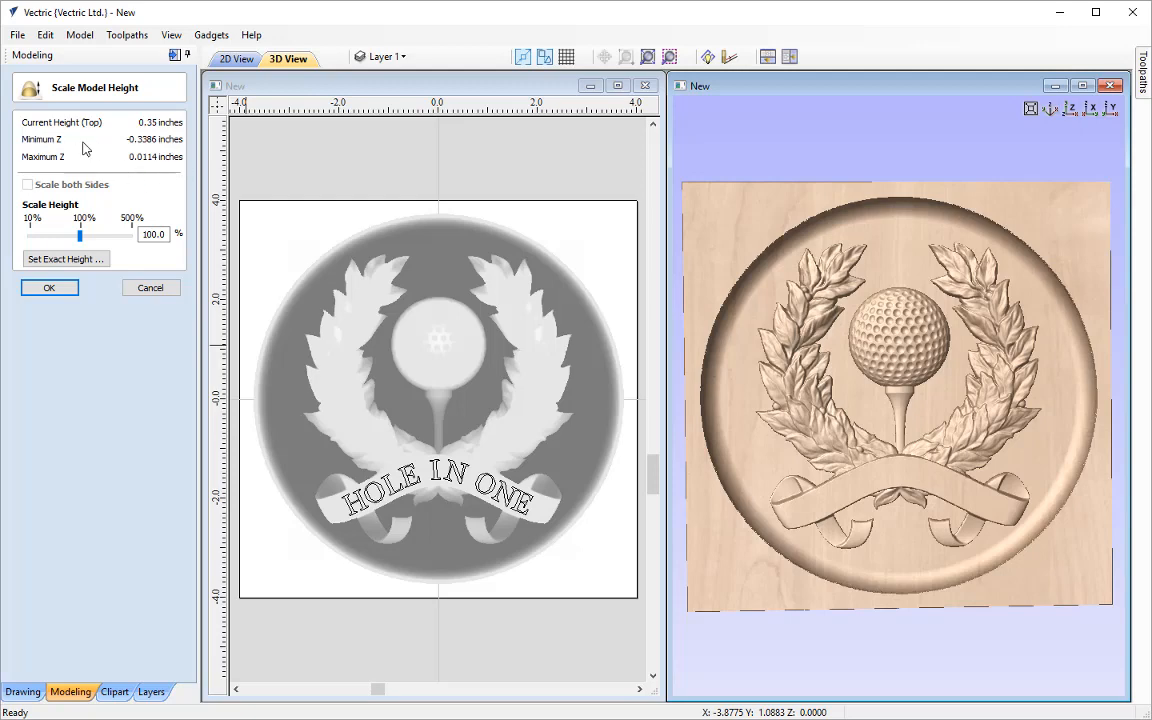
click(150, 287)
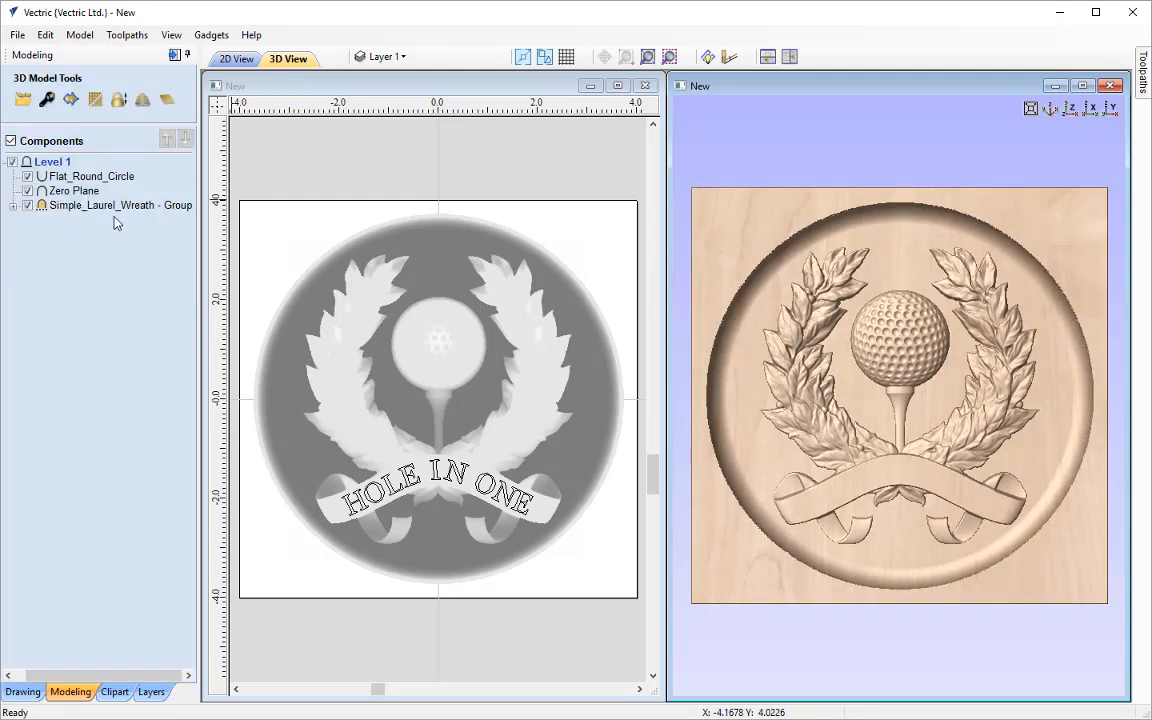
- Deepen the flat round dish to a shape height of 0.4 inches and recheck the model's Z limits without scaling it
click(114, 178)
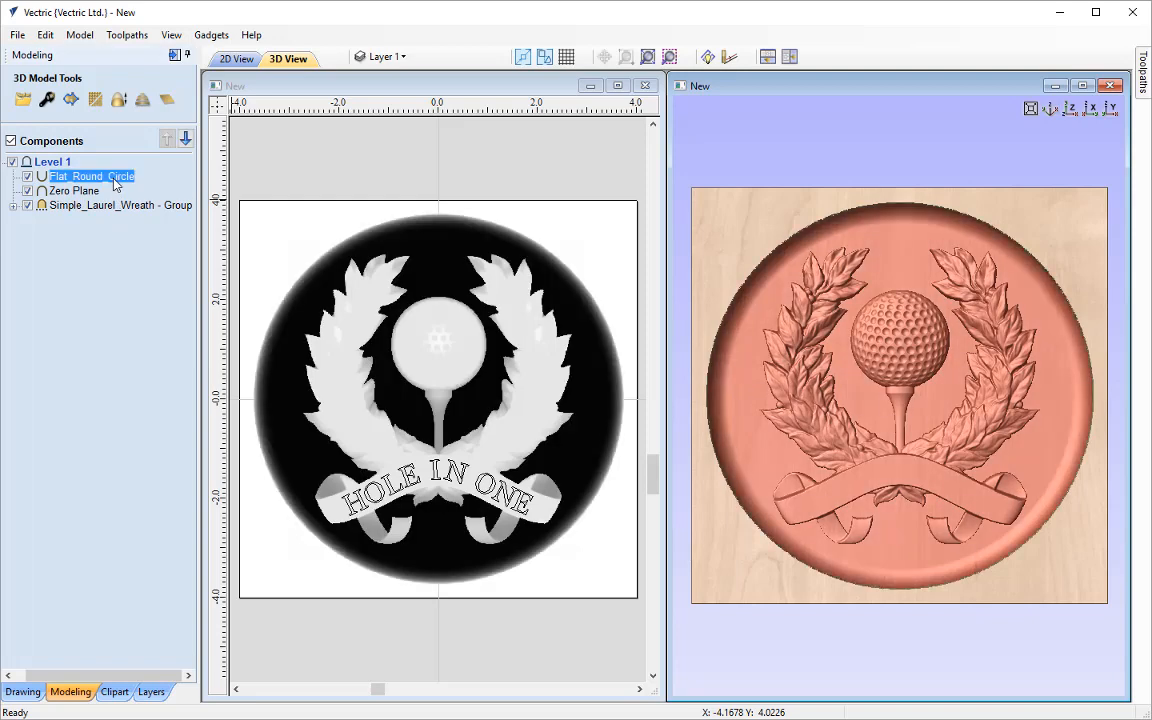
click(46, 102)
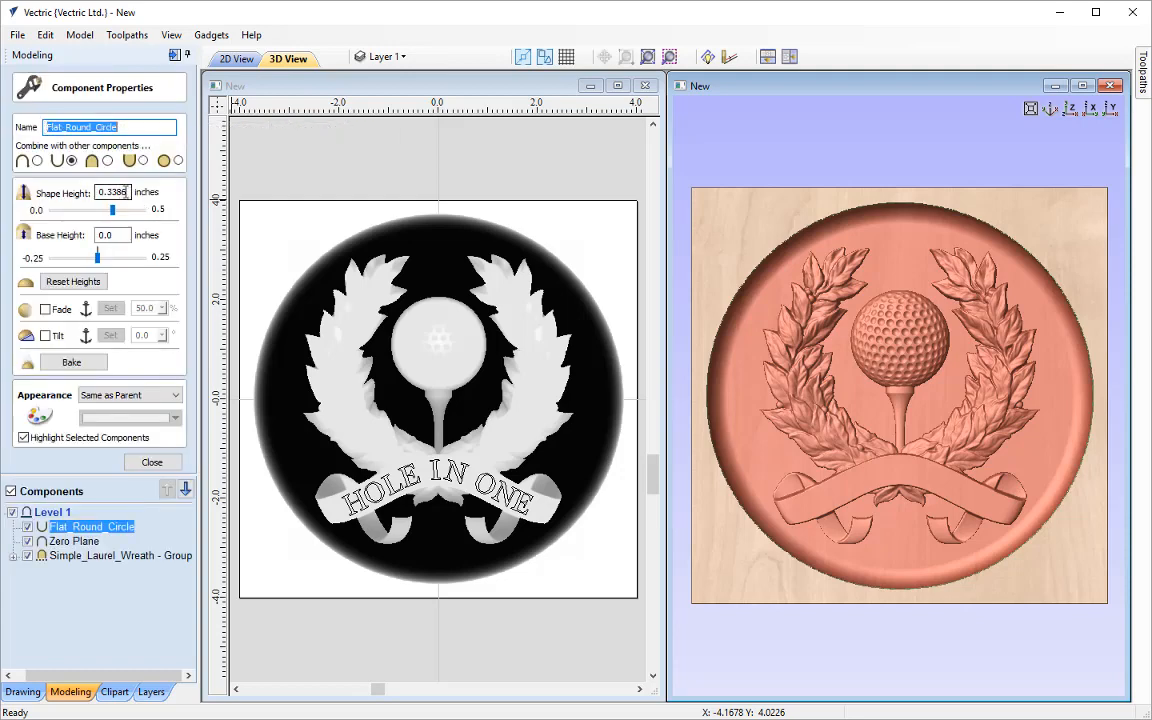
double_click(113, 192)
text(0.4)
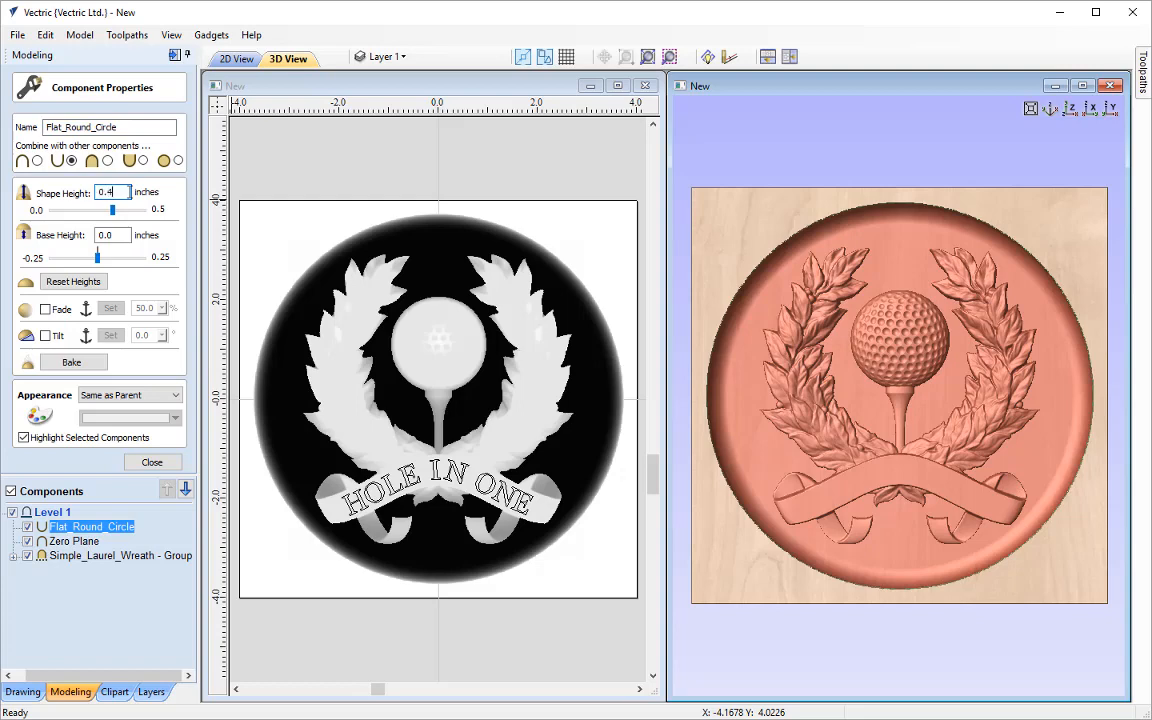
key(Return)
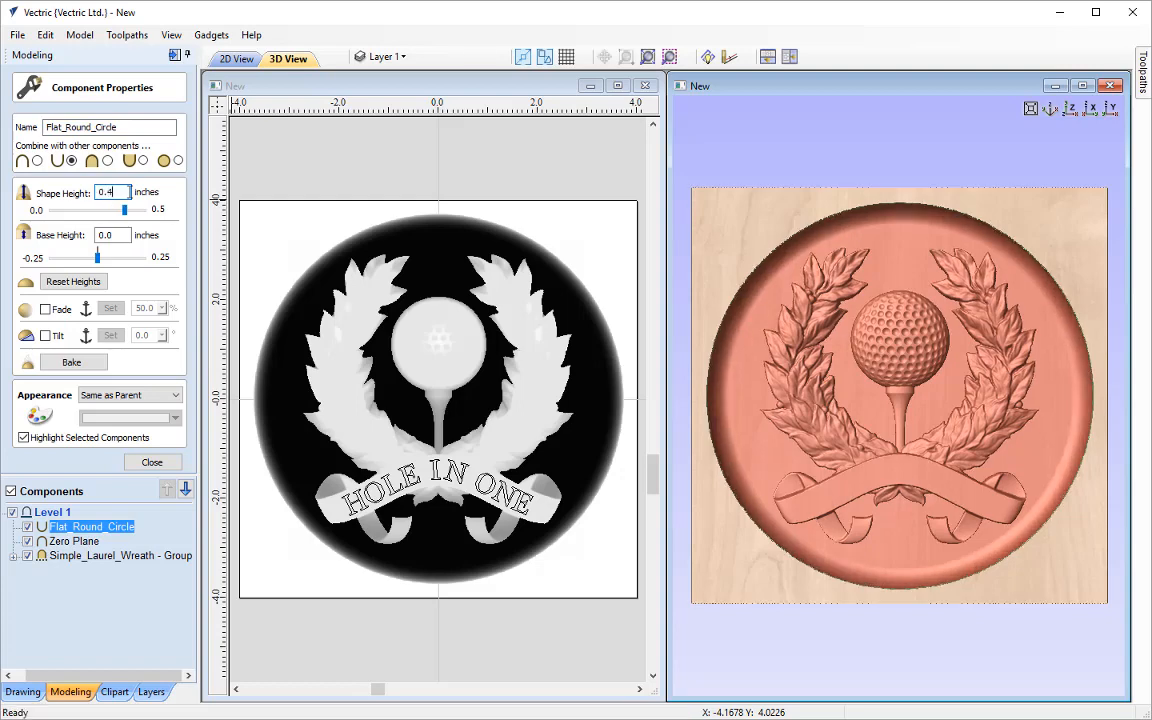
click(127, 462)
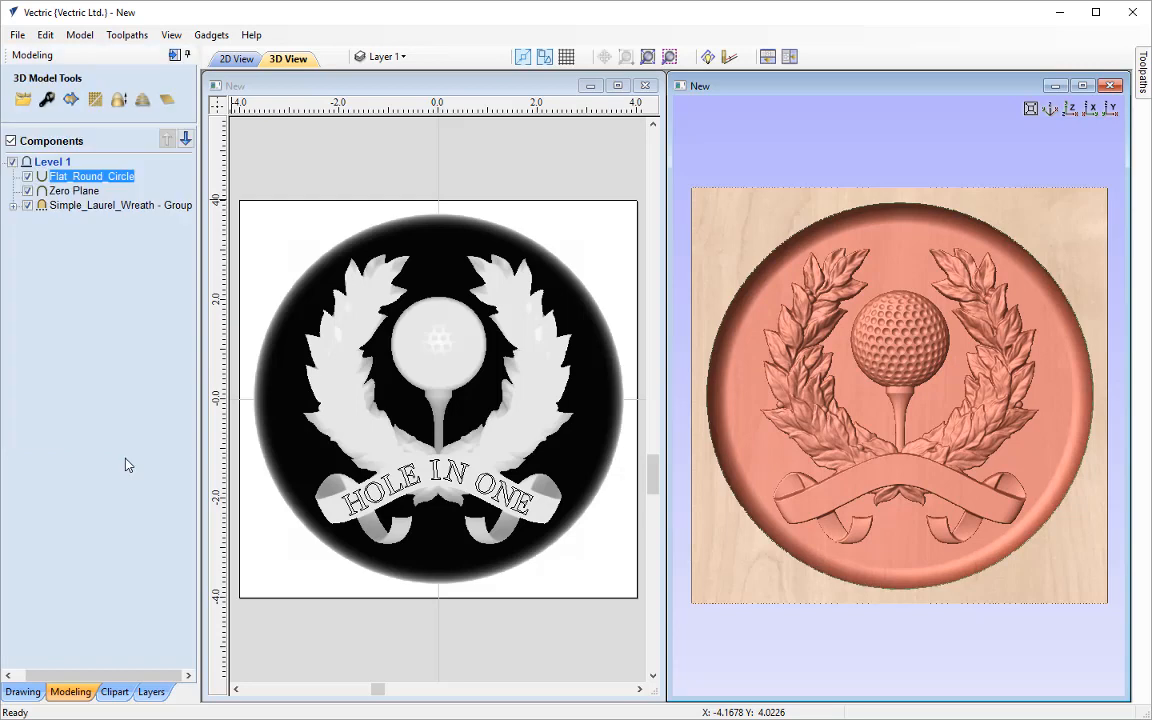
click(119, 101)
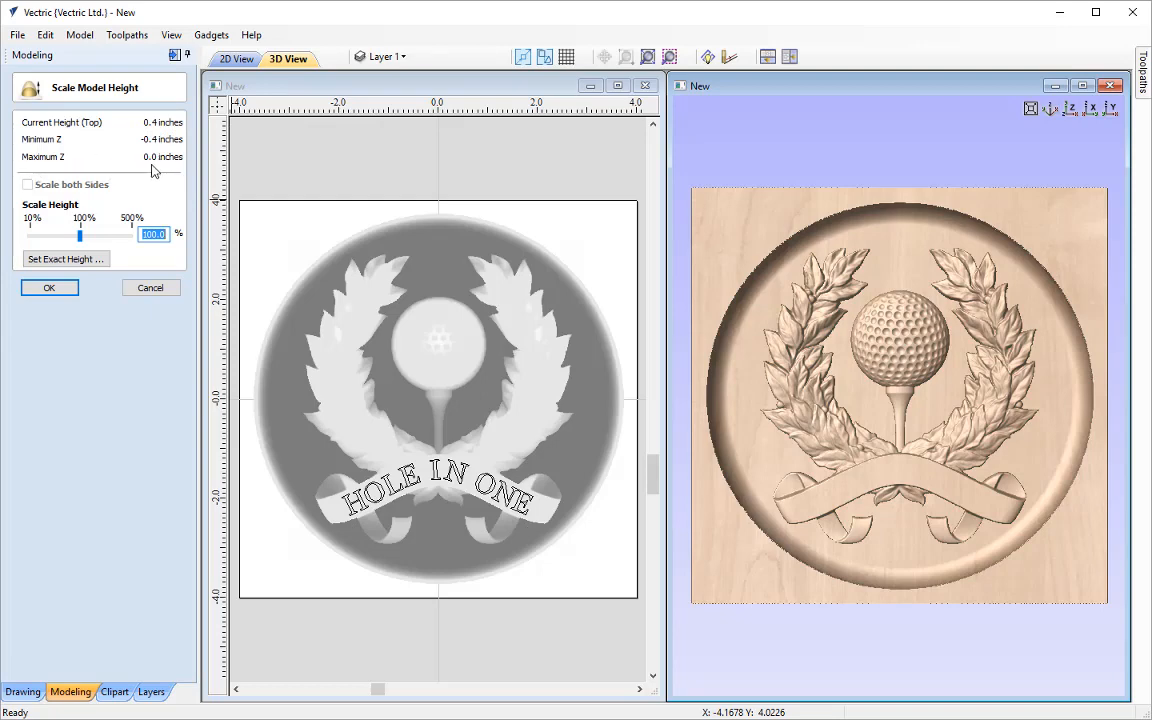
click(154, 296)
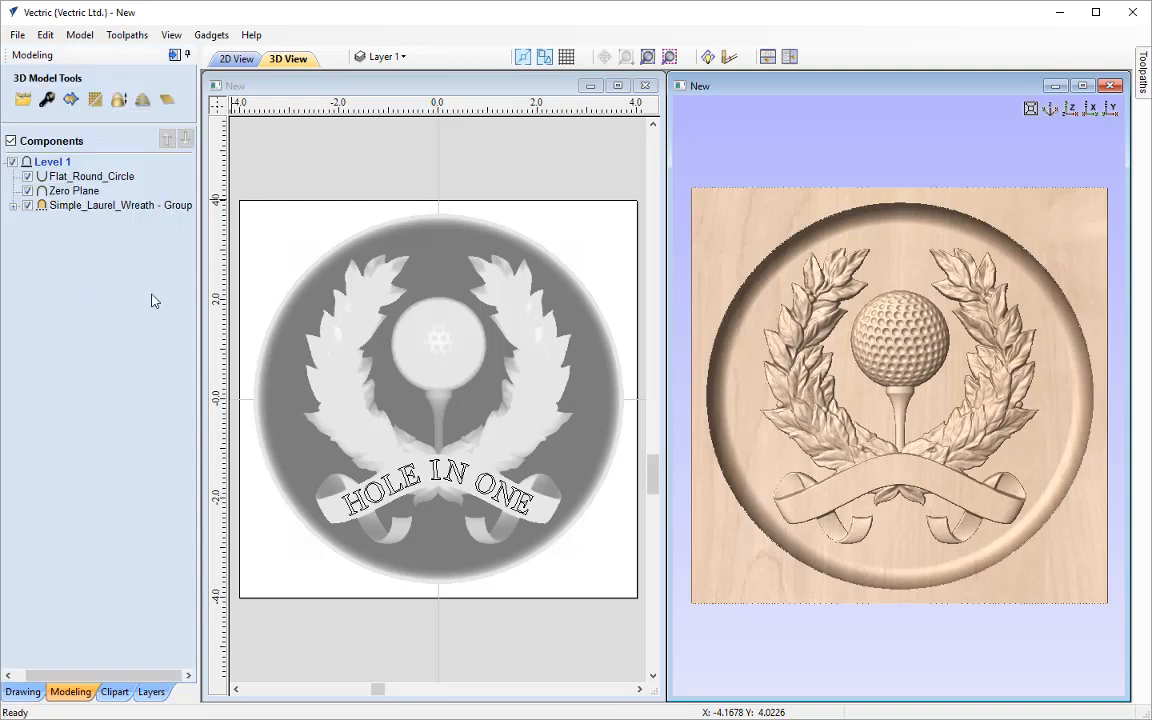